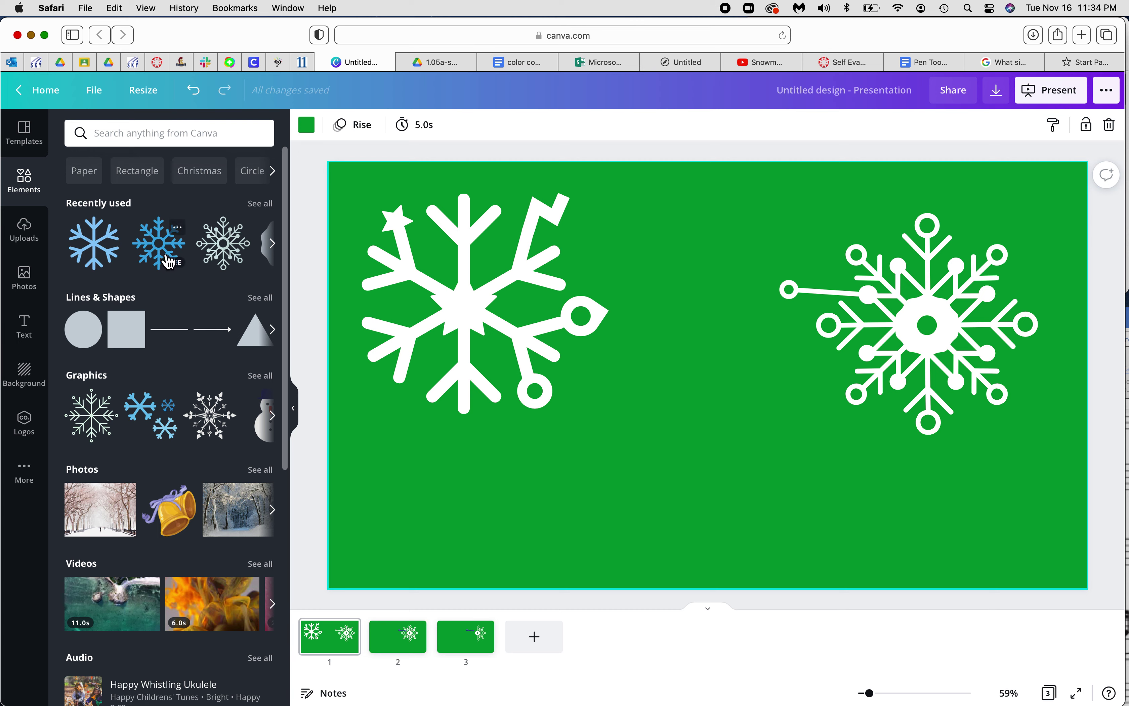
Lay a blue snowflake over the left white snowflake and a grey one mid-slide, then go home
{"action": "left_click", "coordinate": [104, 256]}
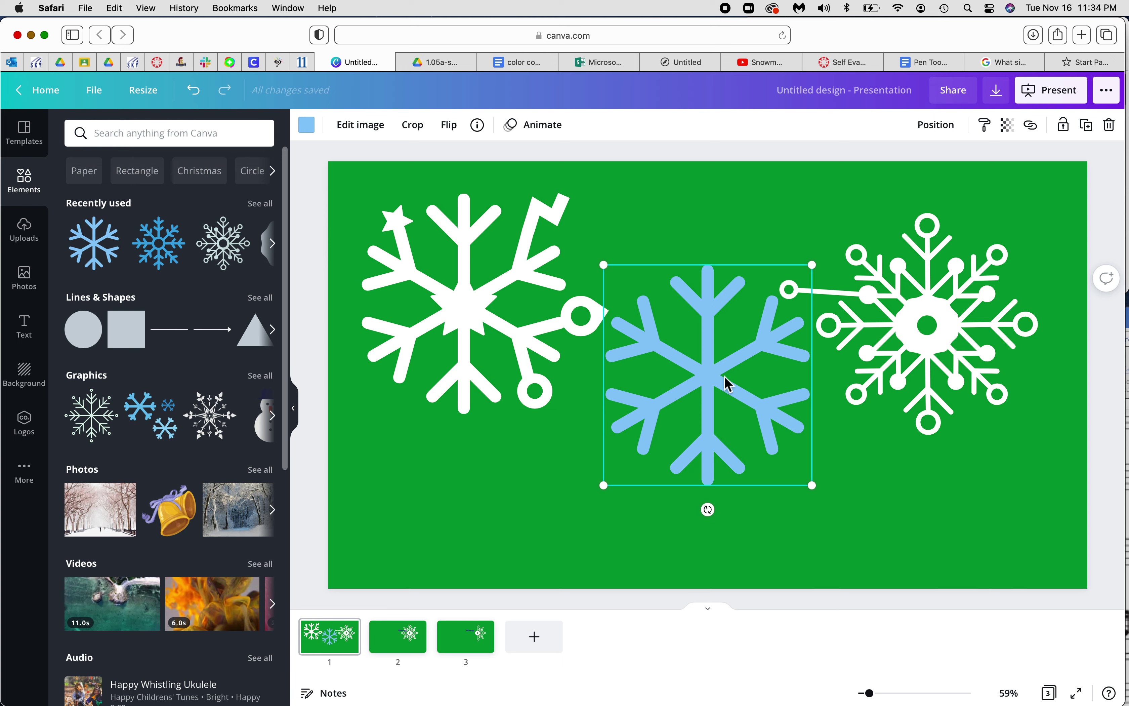
{"action": "left_click_drag", "start_coordinate": [697, 373], "coordinate": [458, 301]}
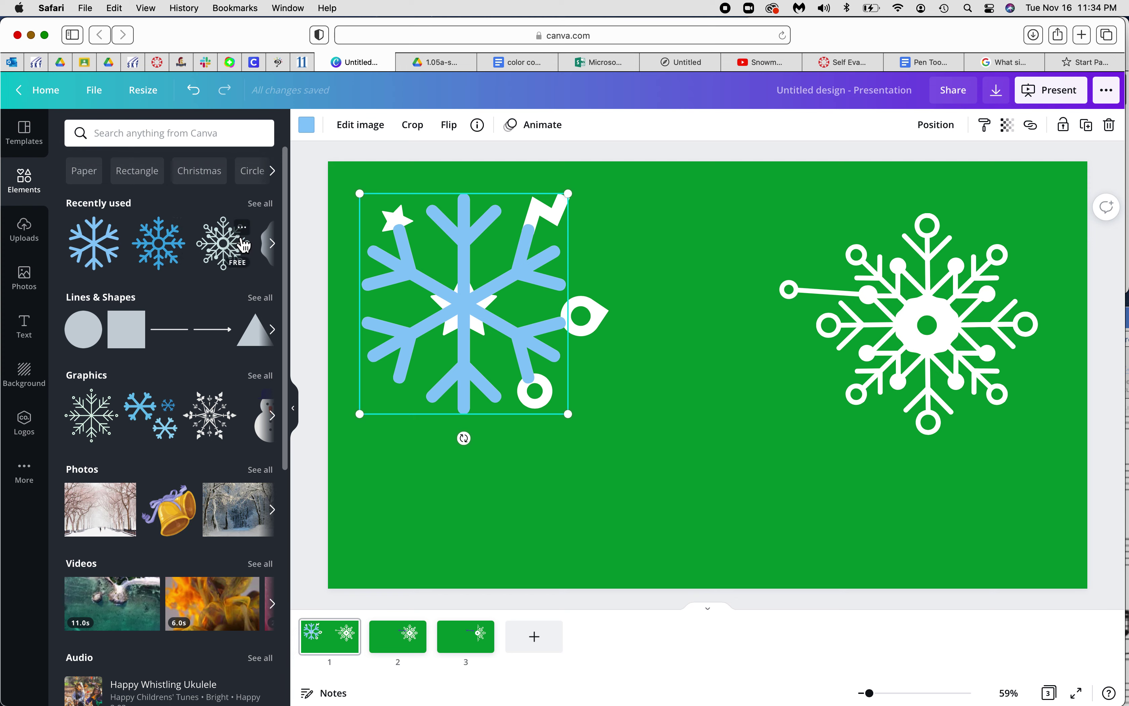
{"action": "left_click", "coordinate": [241, 227]}
{"action": "left_click", "coordinate": [219, 242]}
{"action": "left_click", "coordinate": [219, 243]}
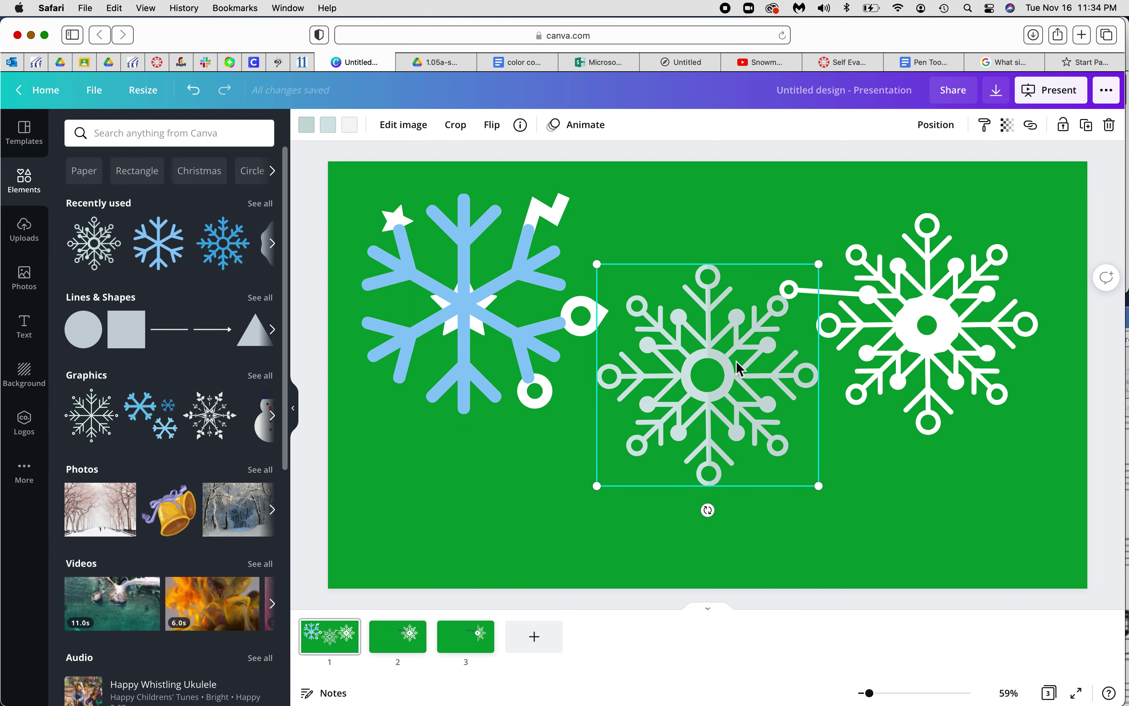
{"action": "left_click_drag", "start_coordinate": [733, 368], "coordinate": [948, 313]}
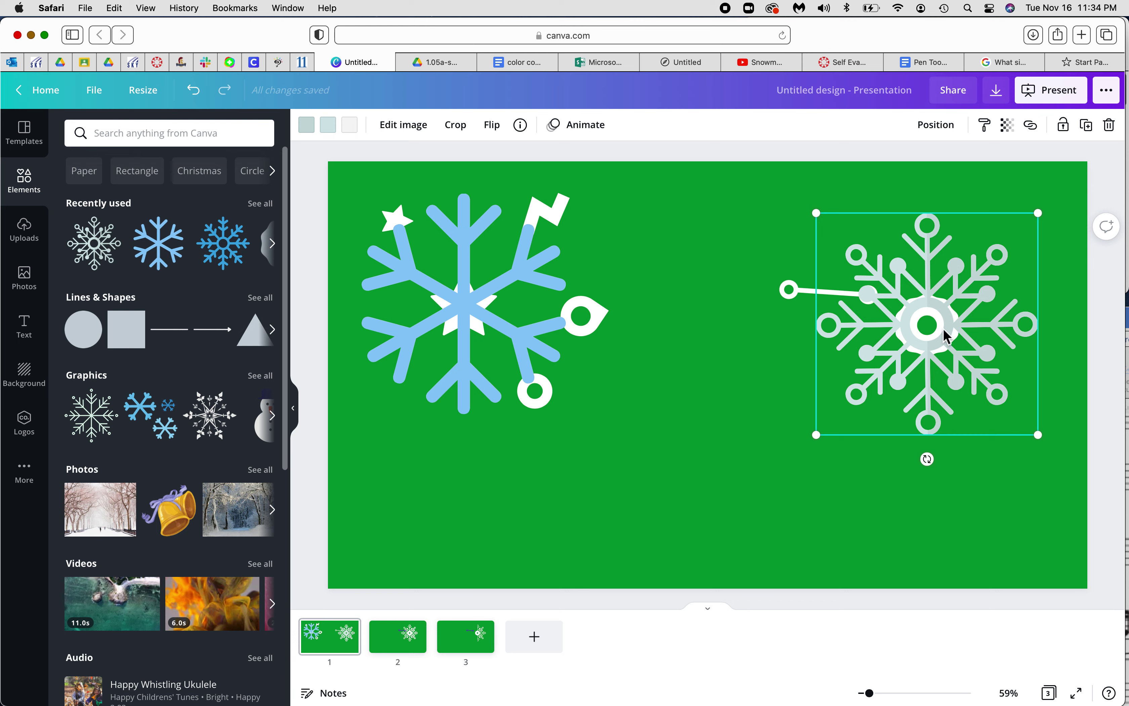
{"action": "left_click_drag", "start_coordinate": [903, 361], "coordinate": [737, 451]}
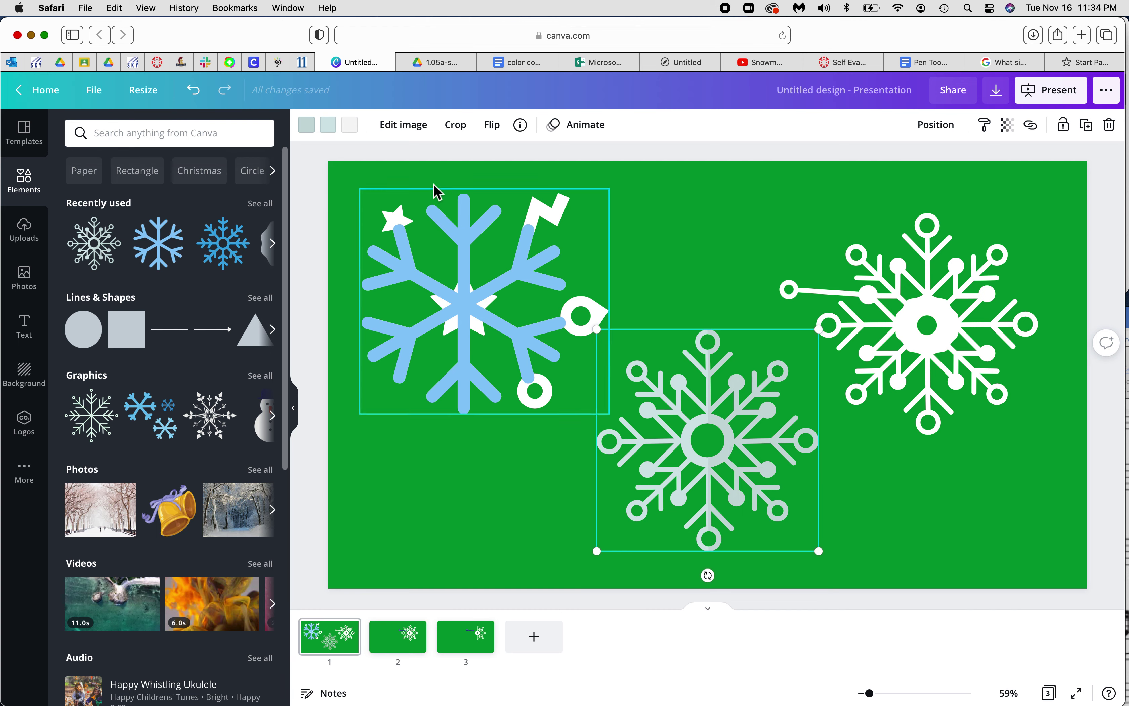
{"action": "left_click", "coordinate": [47, 90]}
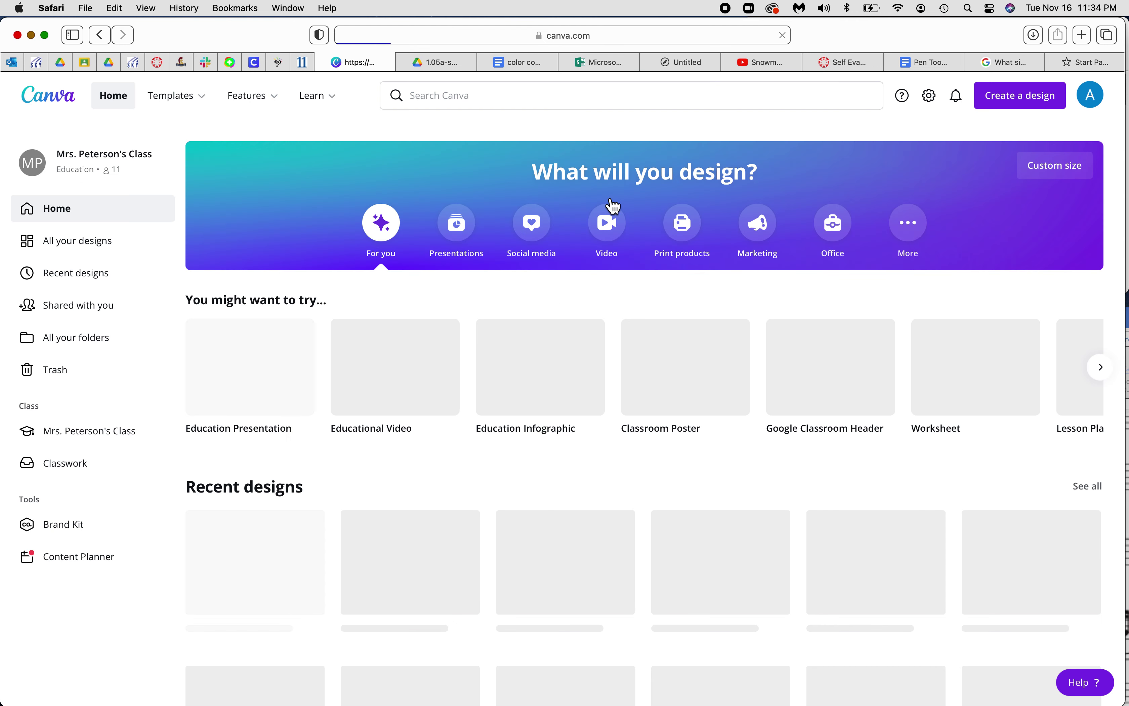
Create a blank 8.5 × 11 in custom-size design and bring up the Canva Snowflake instructions
{"action": "left_click", "coordinate": [1018, 105]}
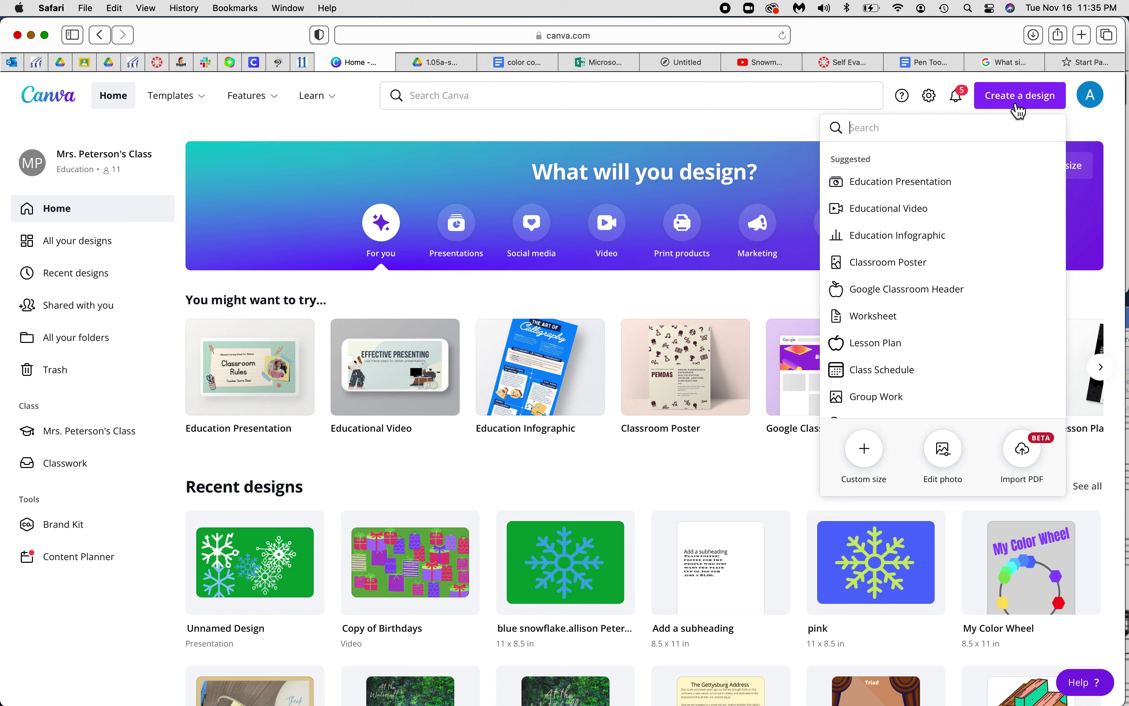
{"action": "left_click", "coordinate": [877, 451]}
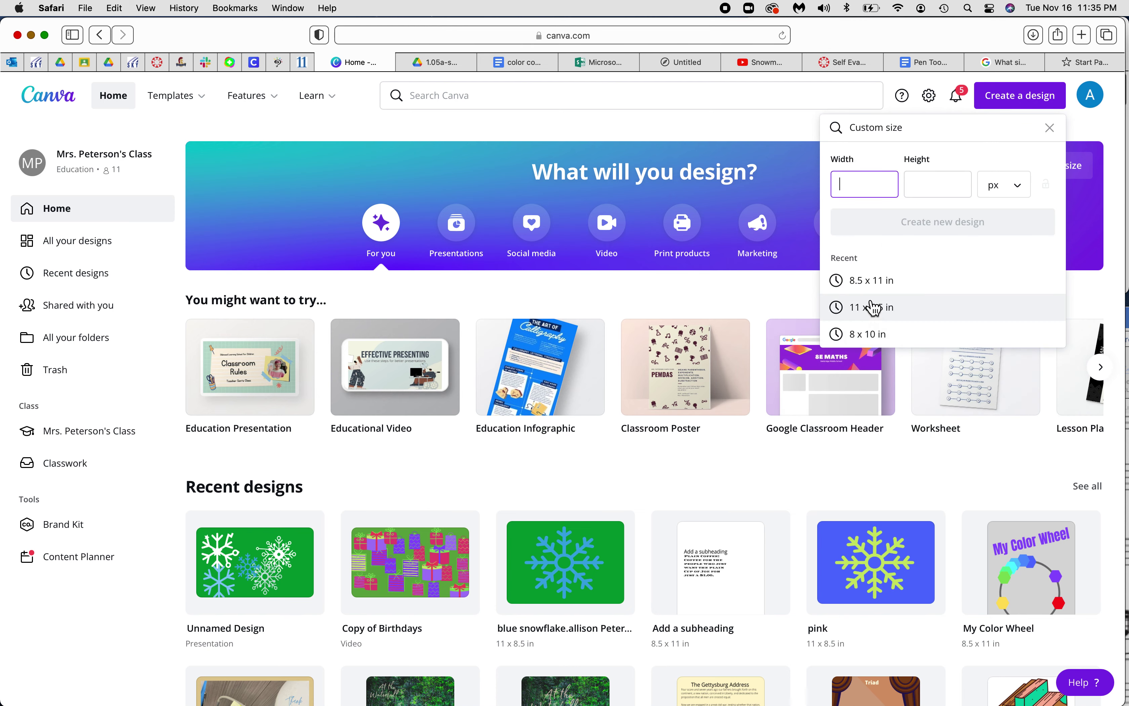
{"action": "left_click", "coordinate": [867, 280]}
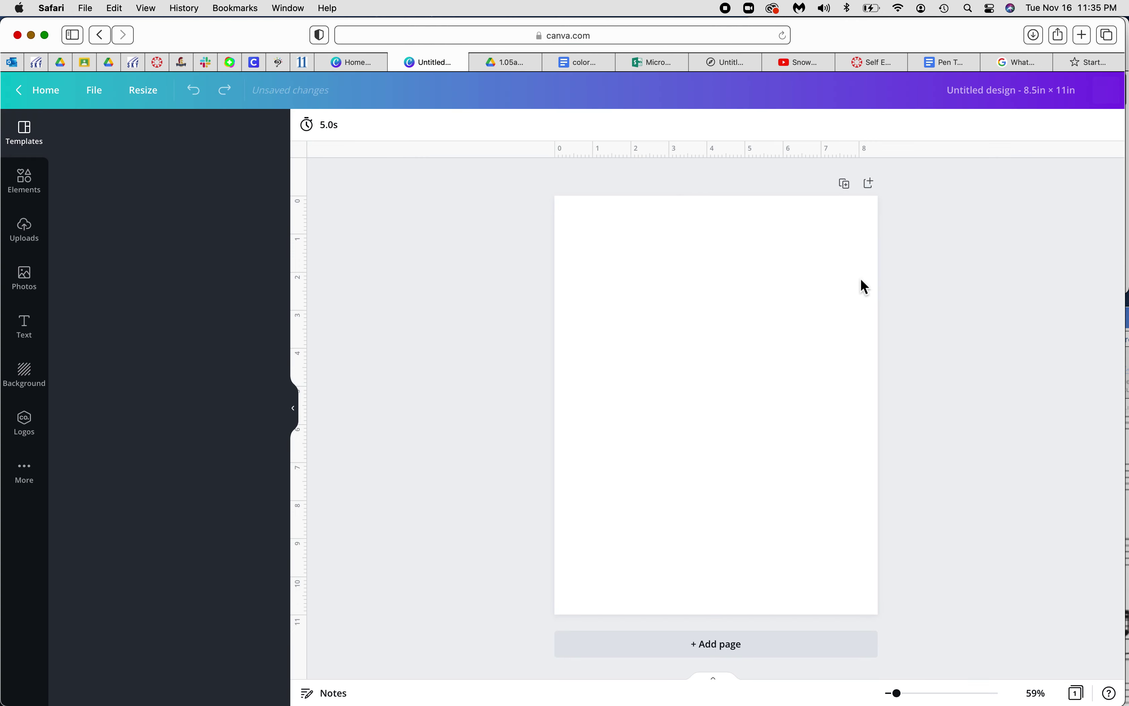
{"action": "left_click", "coordinate": [158, 62]}
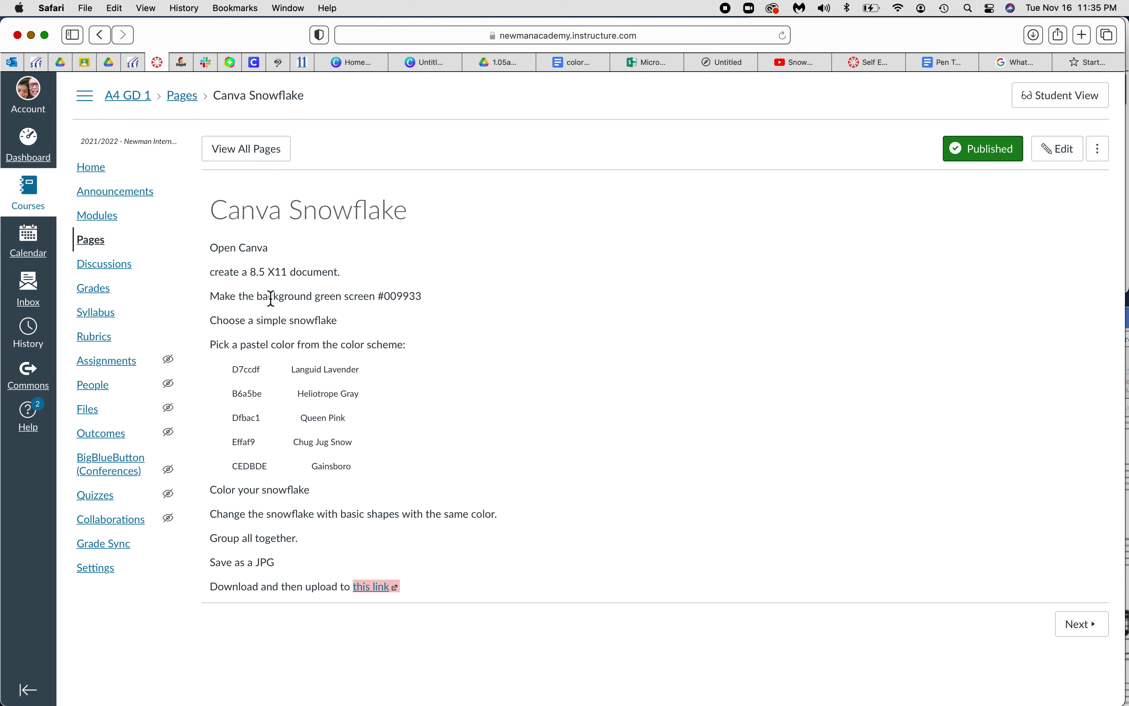
Copy the #009933 colour code from the instructions and return to the blank Canva design
{"action": "left_click_drag", "start_coordinate": [379, 299], "coordinate": [429, 297]}
{"action": "key", "text": "super+c"}
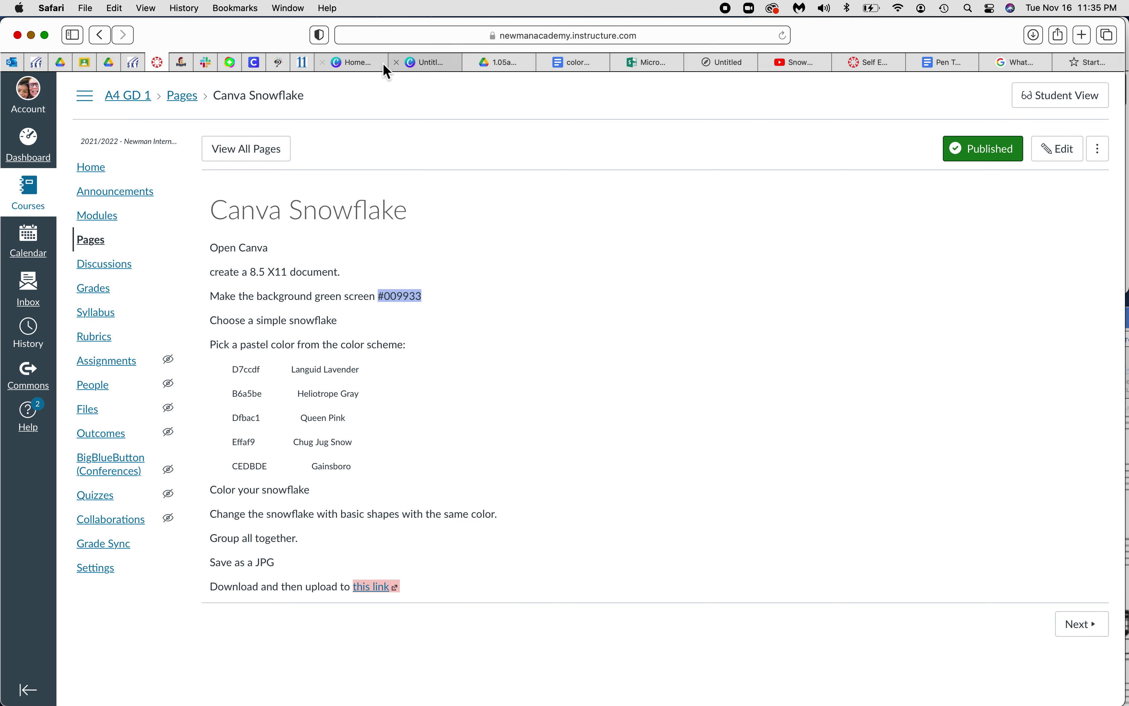
{"action": "left_click", "coordinate": [412, 64]}
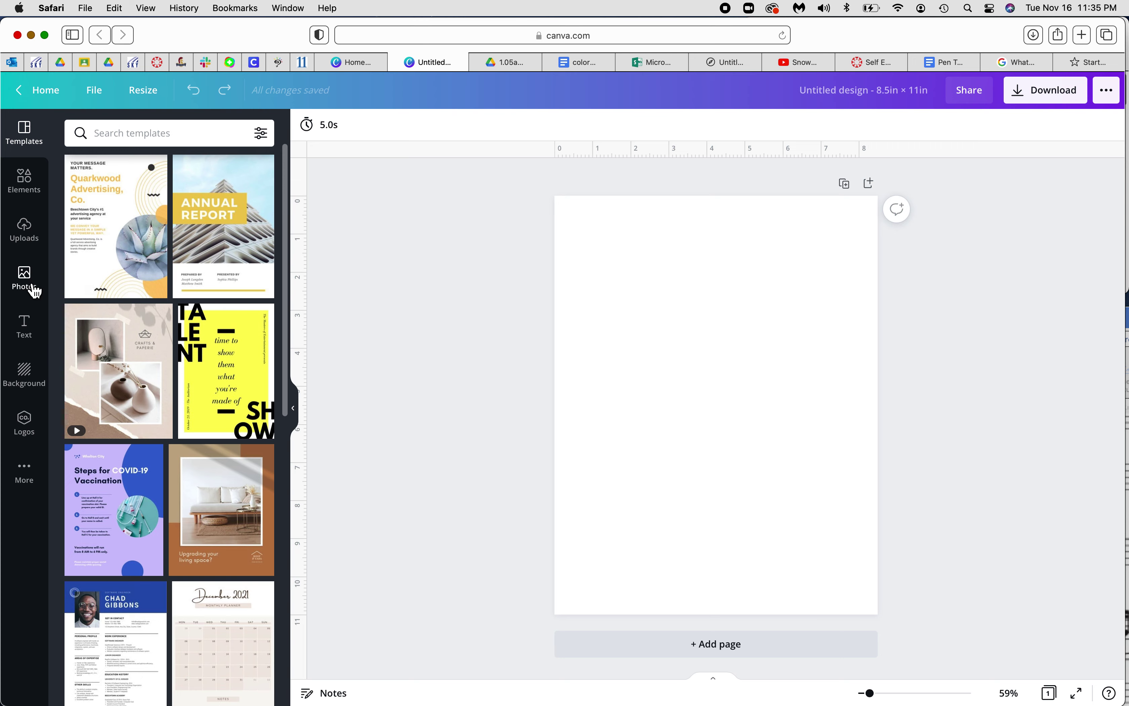
Fill the page background green, replacing #7ED957 with a custom #009933 document colour
{"action": "left_click", "coordinate": [31, 374]}
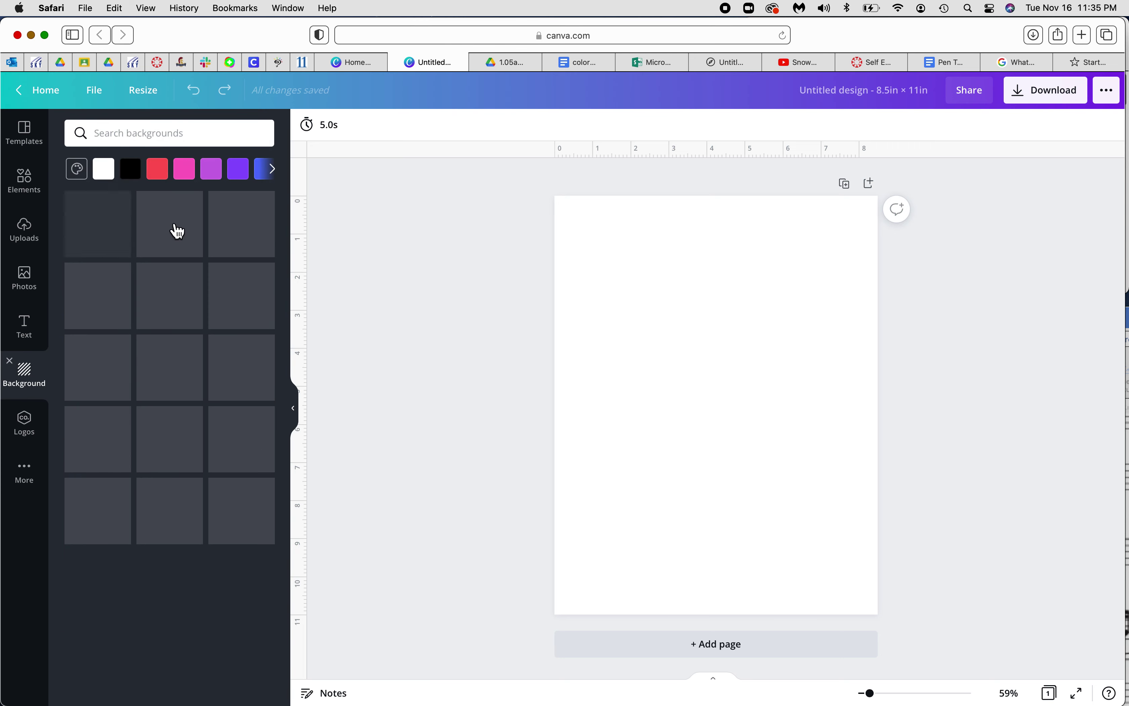
{"action": "left_click", "coordinate": [274, 170]}
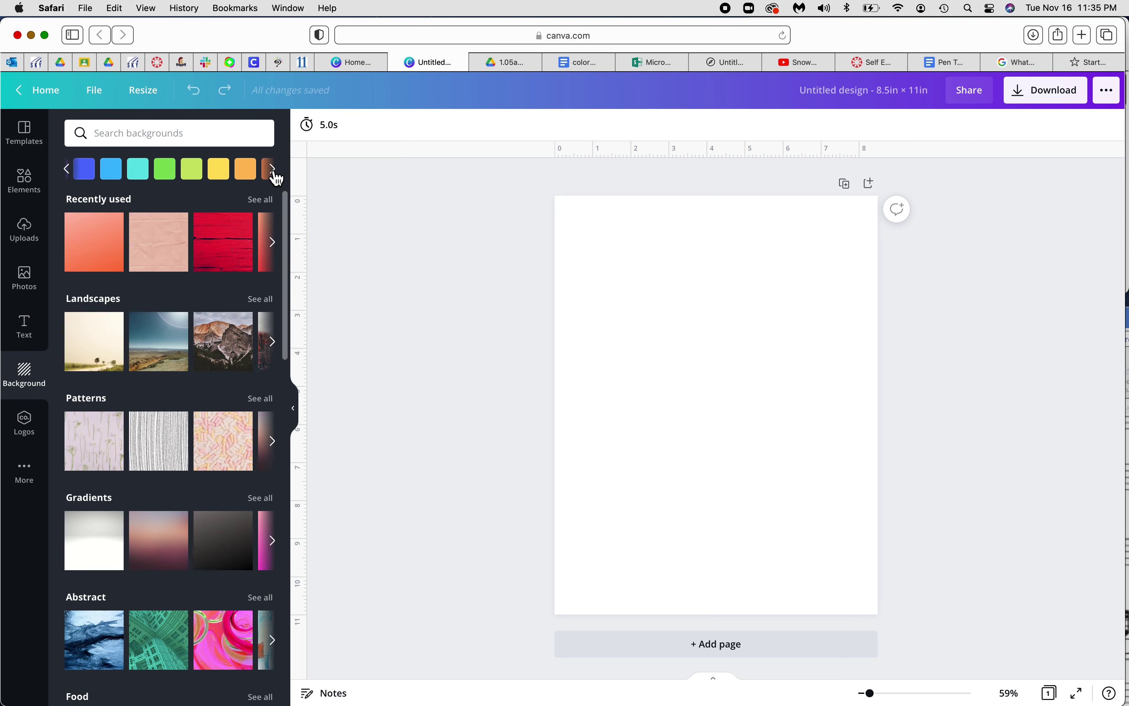
{"action": "left_click", "coordinate": [167, 172]}
{"action": "left_click", "coordinate": [612, 308]}
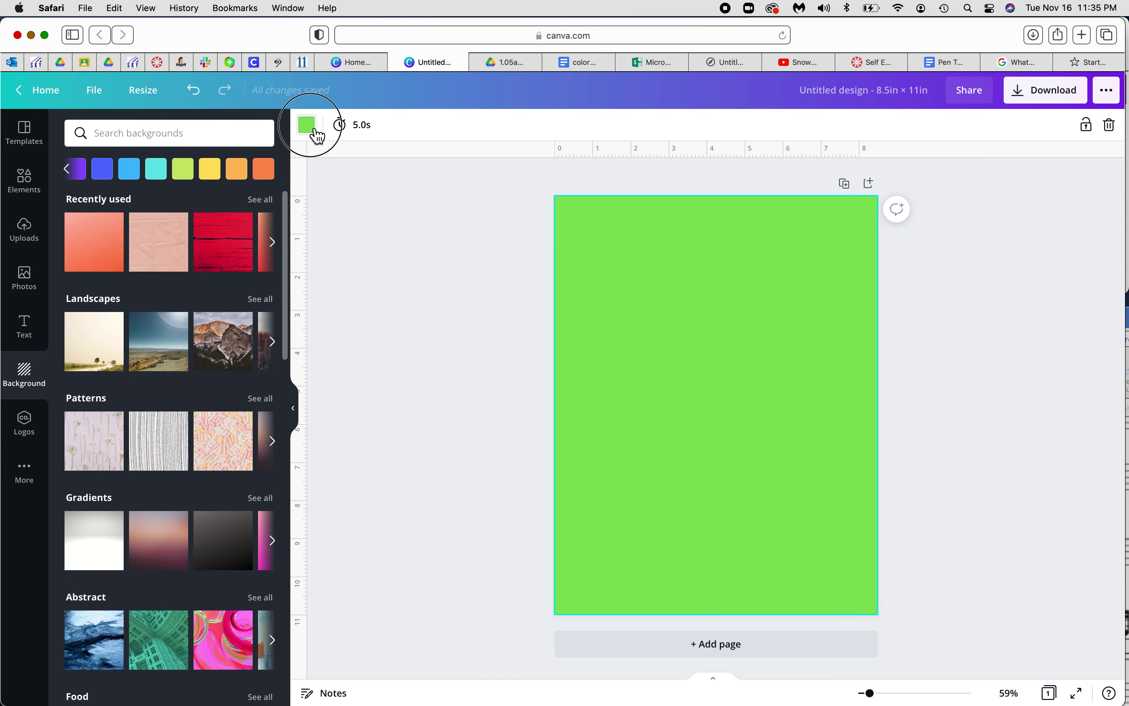
{"action": "left_click", "coordinate": [307, 125]}
{"action": "left_click", "coordinate": [79, 196]}
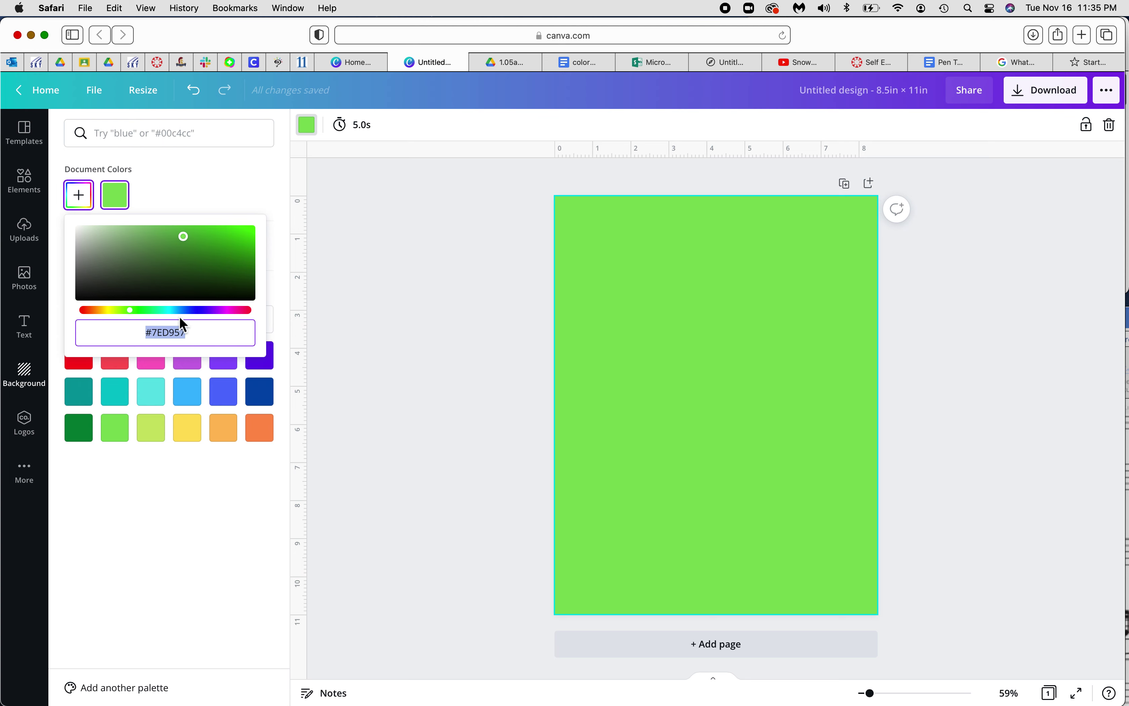
{"action": "left_click_drag", "start_coordinate": [197, 332], "coordinate": [144, 334]}
{"action": "key", "text": "super+v"}
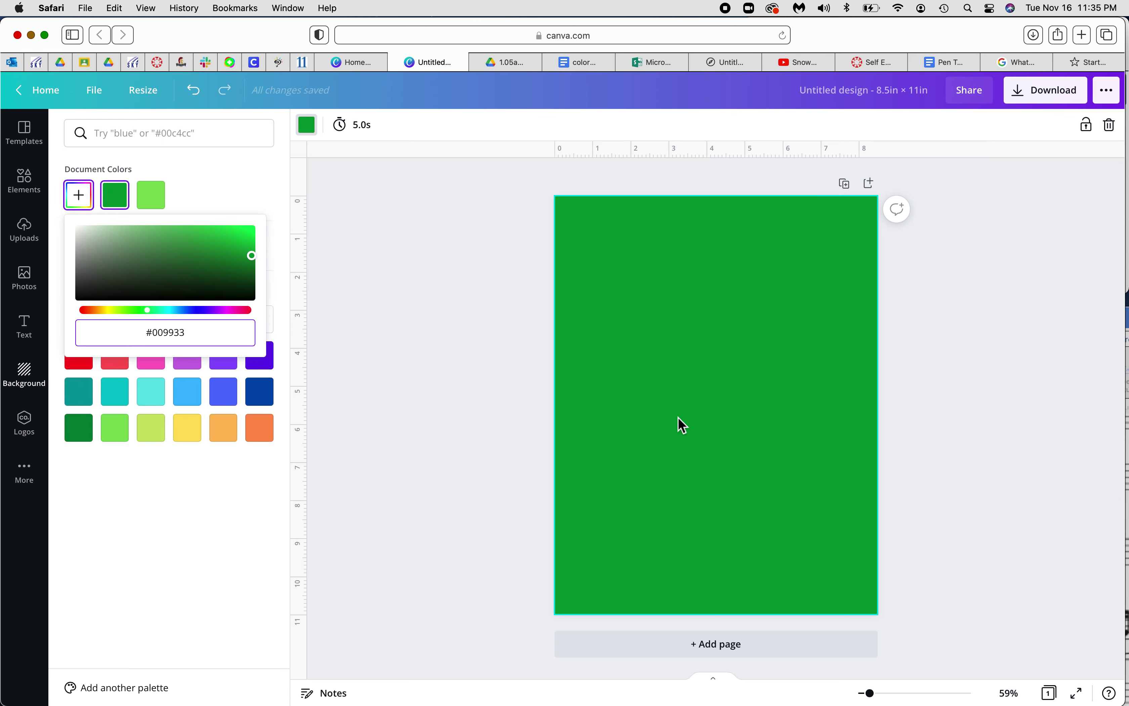
{"action": "left_click", "coordinate": [435, 250]}
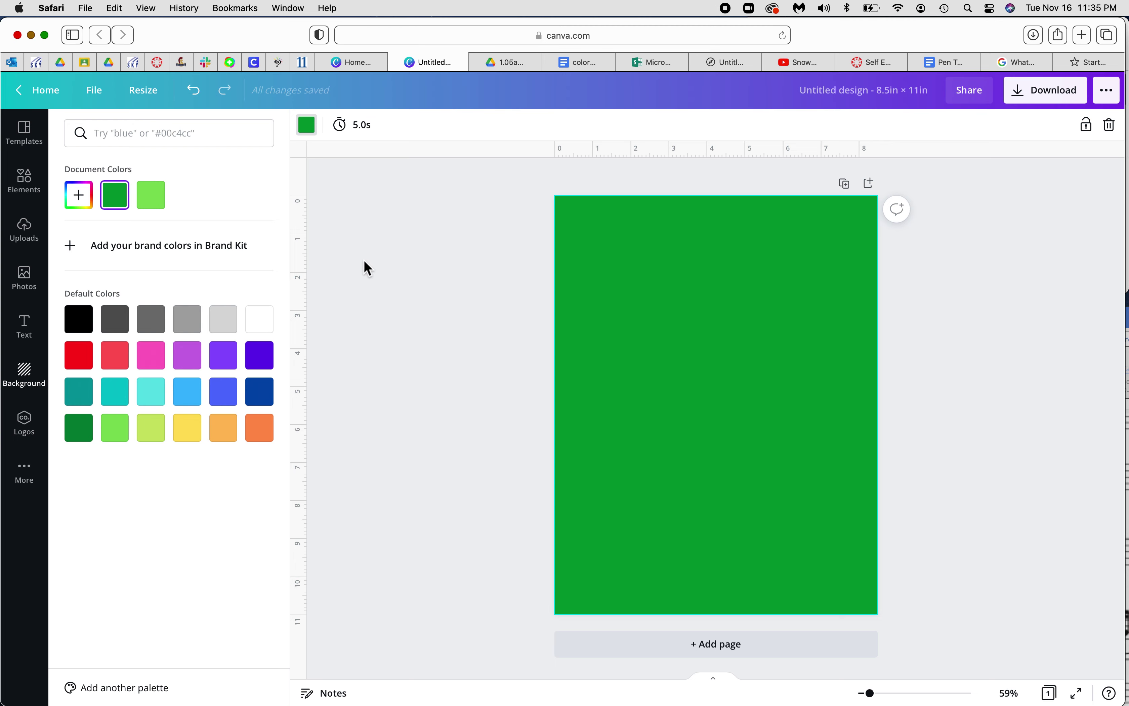
Search elements for 'snowflake' and add the white snowflake graphic to the page
{"action": "left_click", "coordinate": [36, 191]}
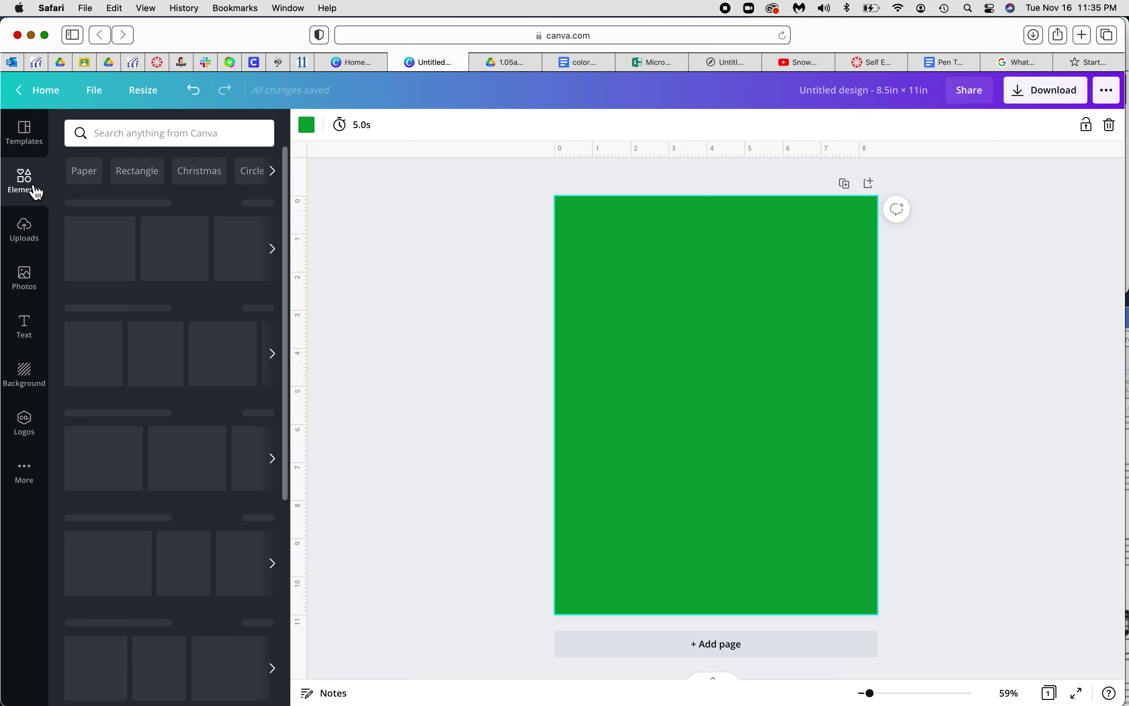
{"action": "left_click", "coordinate": [163, 133]}
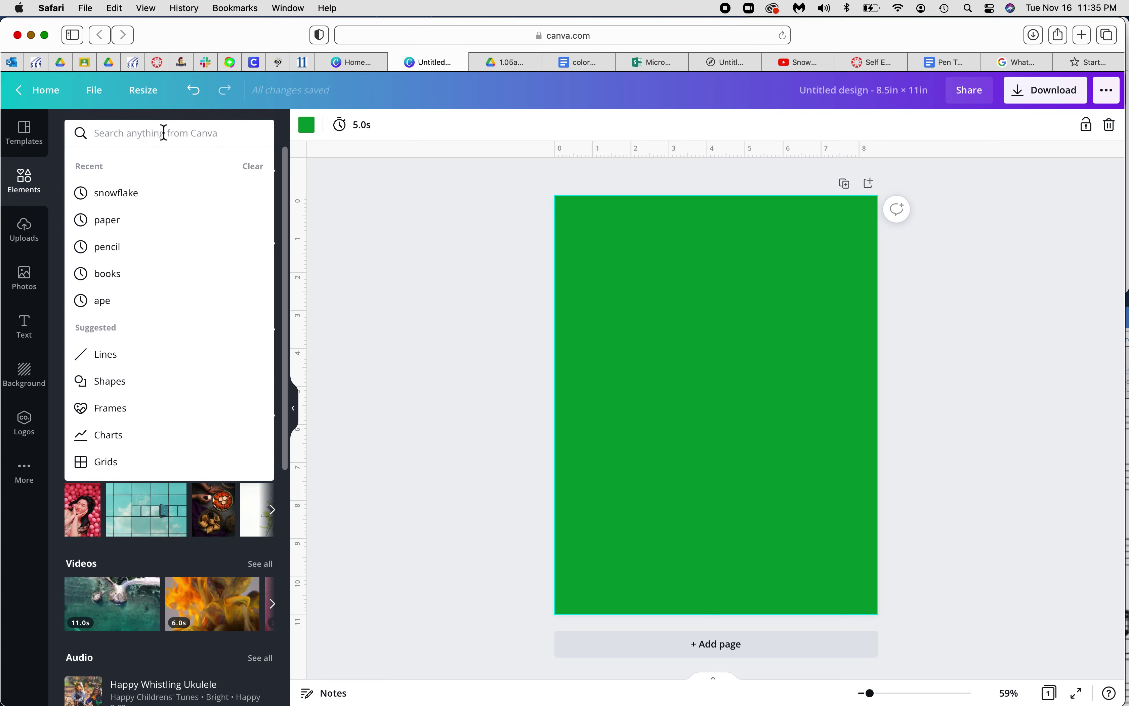
{"action": "type", "text": "snow"}
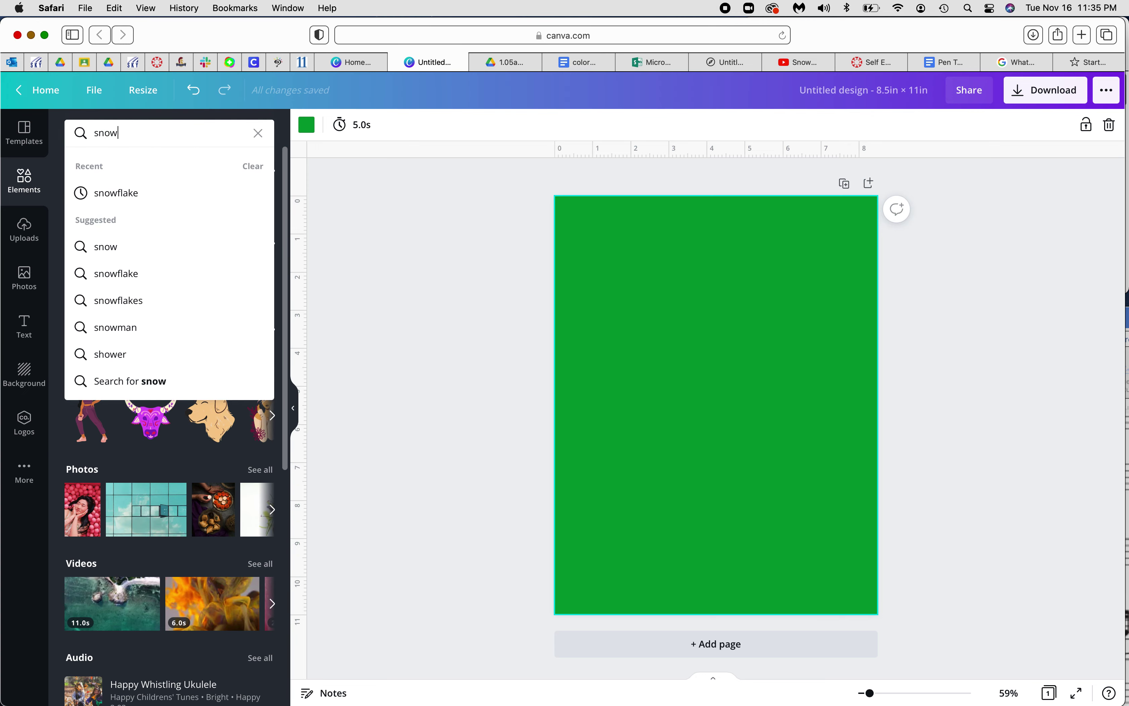
{"action": "type", "text": "flake"}
{"action": "key", "text": "Return"}
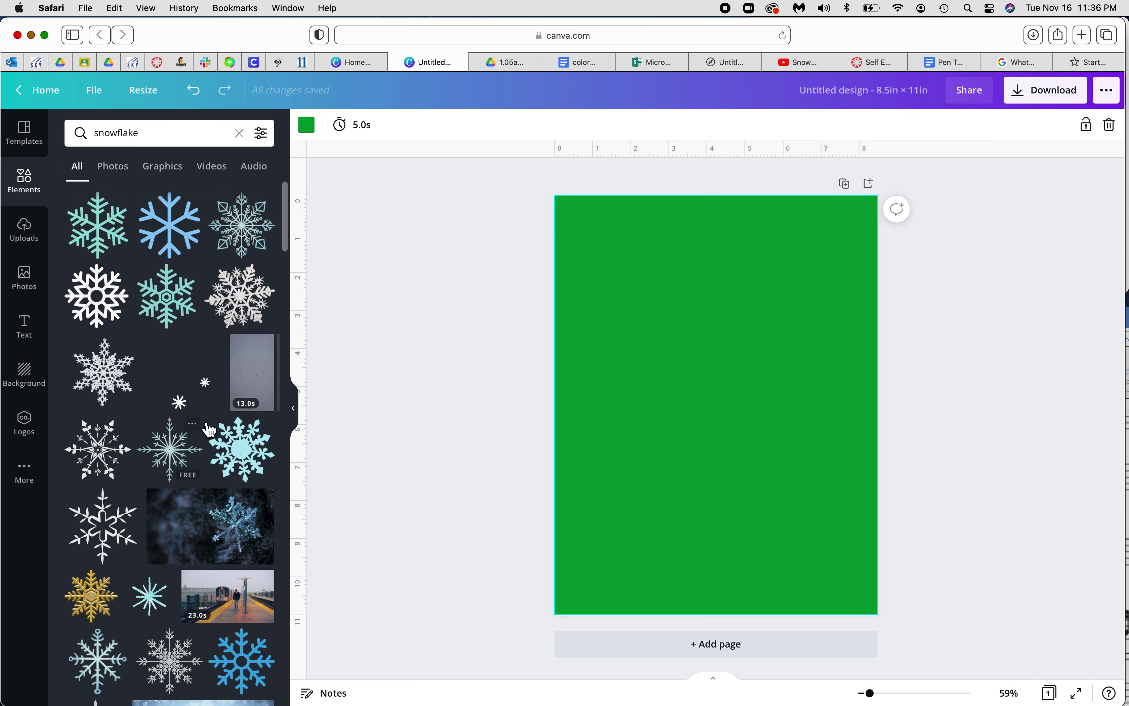
{"action": "scroll", "coordinate": [209, 430], "scroll_direction": "down", "scroll_amount": 5}
{"action": "scroll", "coordinate": [209, 429], "scroll_direction": "down", "scroll_amount": 6}
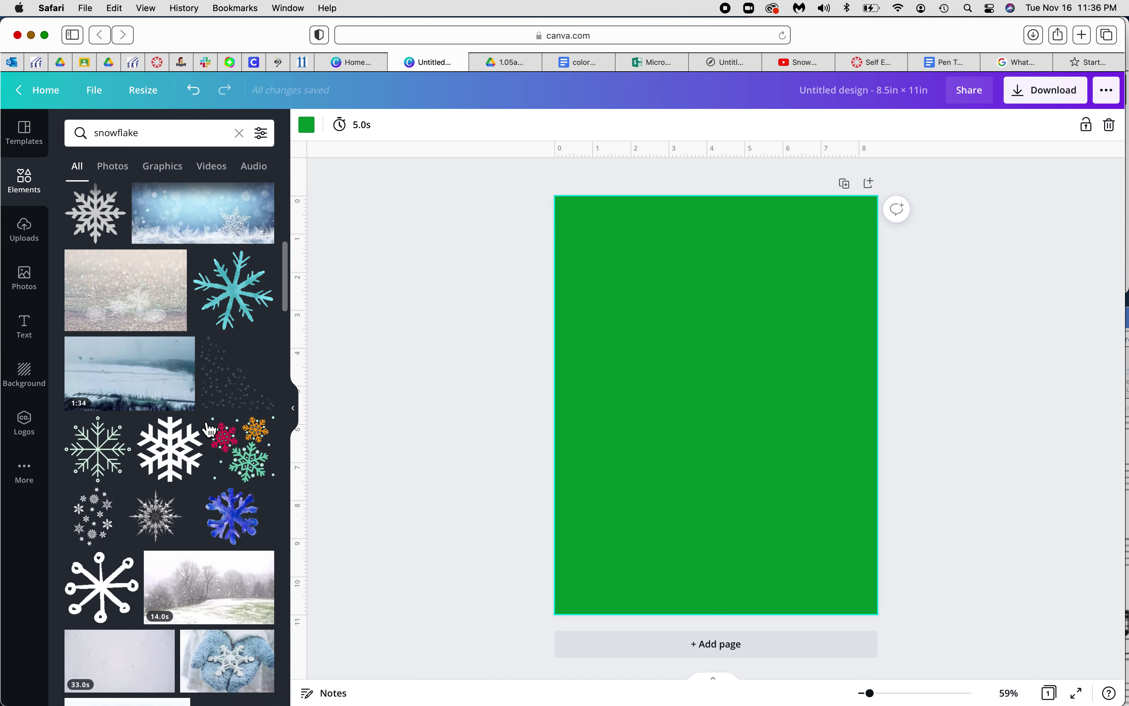
{"action": "scroll", "coordinate": [209, 430], "scroll_direction": "down", "scroll_amount": 1}
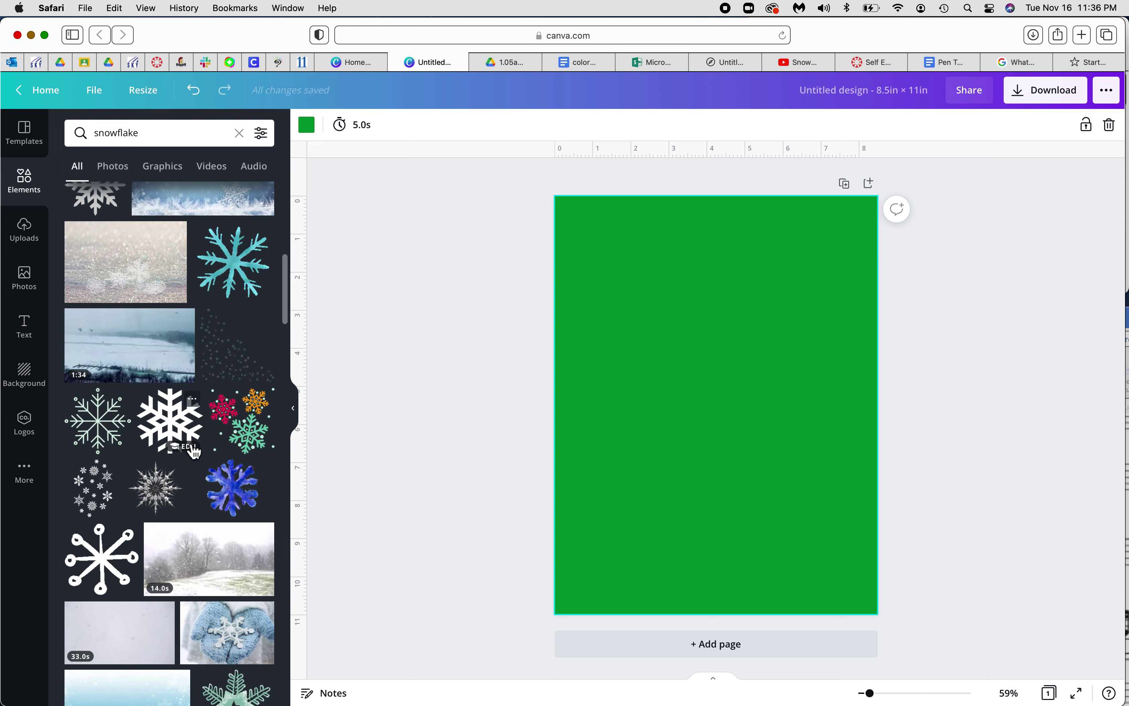
{"action": "left_click", "coordinate": [163, 435]}
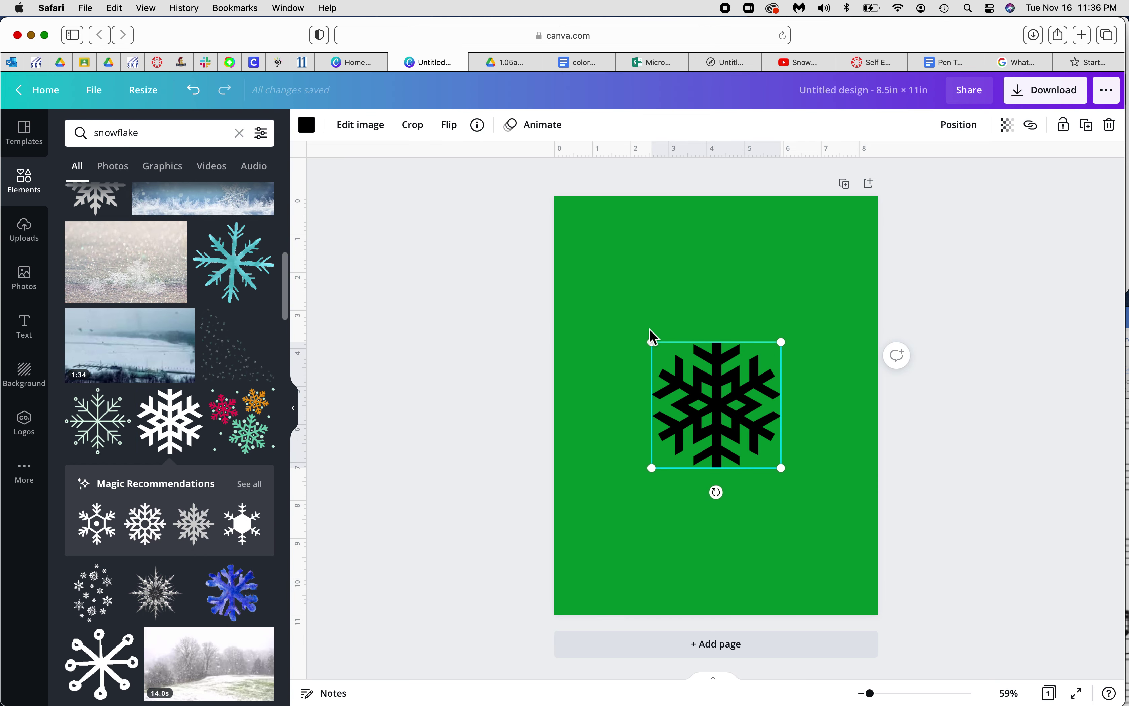
Enlarge the snowflake and centre it on the page, then return to the Canvas instructions
{"action": "left_click_drag", "start_coordinate": [653, 344], "coordinate": [575, 241]}
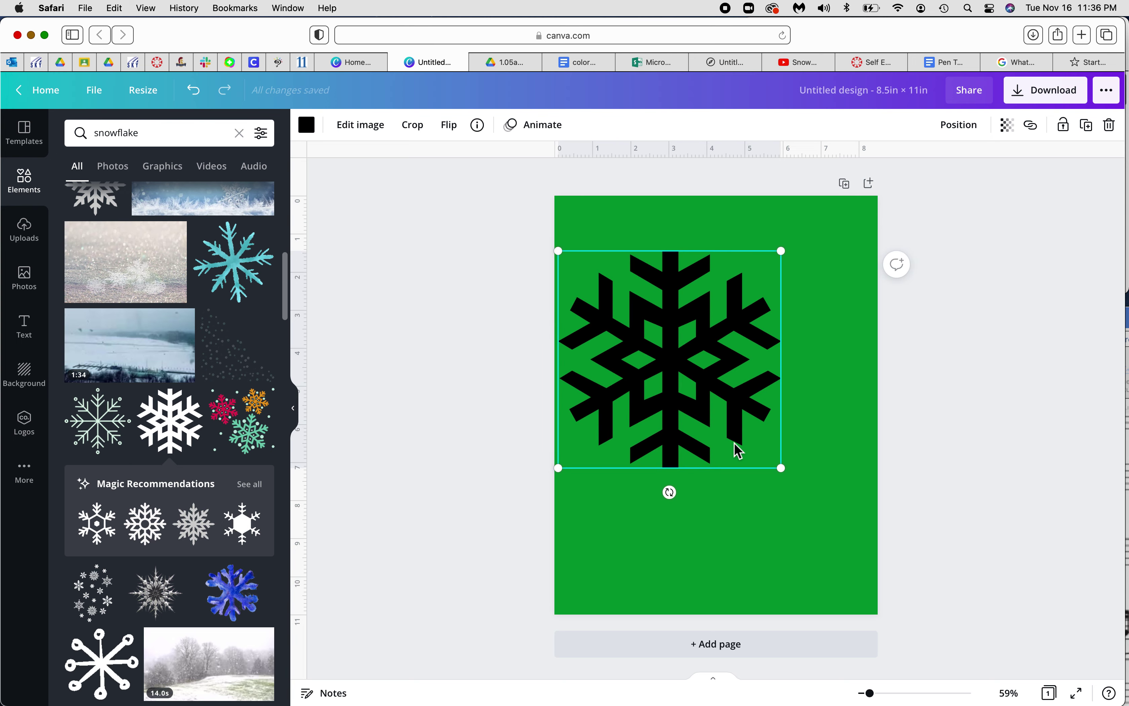
{"action": "left_click_drag", "start_coordinate": [784, 472], "coordinate": [816, 503]}
{"action": "left_click_drag", "start_coordinate": [700, 390], "coordinate": [727, 398]}
{"action": "left_click_drag", "start_coordinate": [589, 261], "coordinate": [659, 334]}
{"action": "left_click_drag", "start_coordinate": [717, 404], "coordinate": [691, 383]}
{"action": "left_click", "coordinate": [158, 64]}
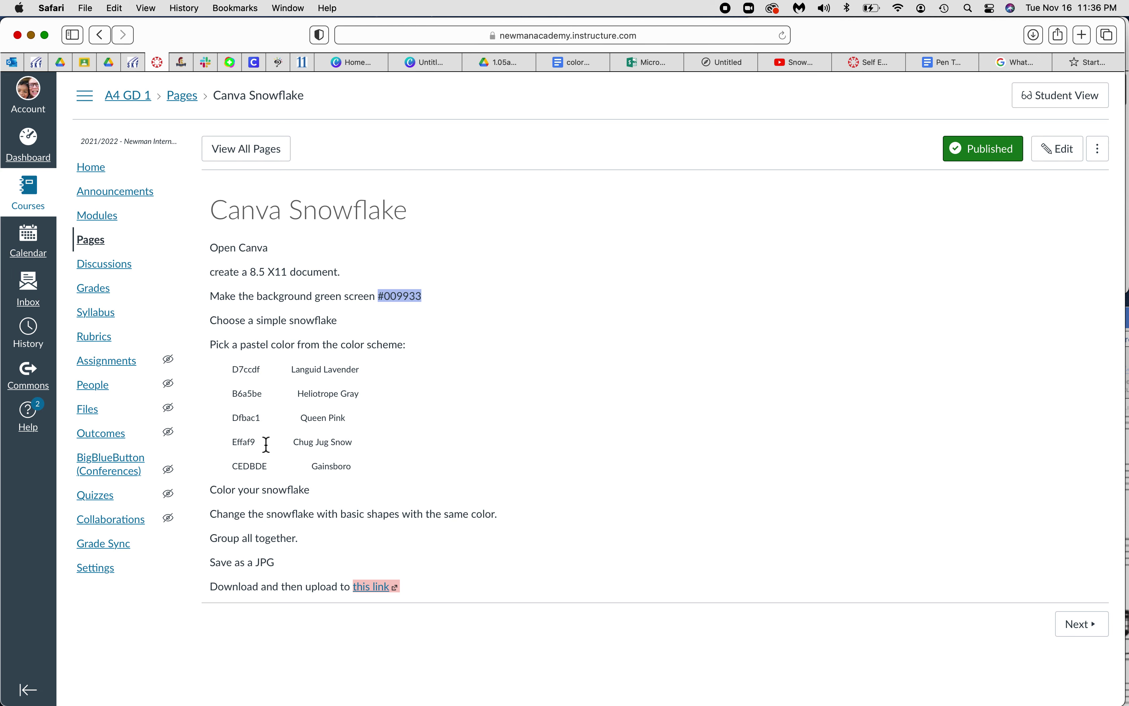
Select the Effaf9 and Queen Pink Dfbac1 colour codes, then return to the Canva design
{"action": "double_click", "coordinate": [244, 442]}
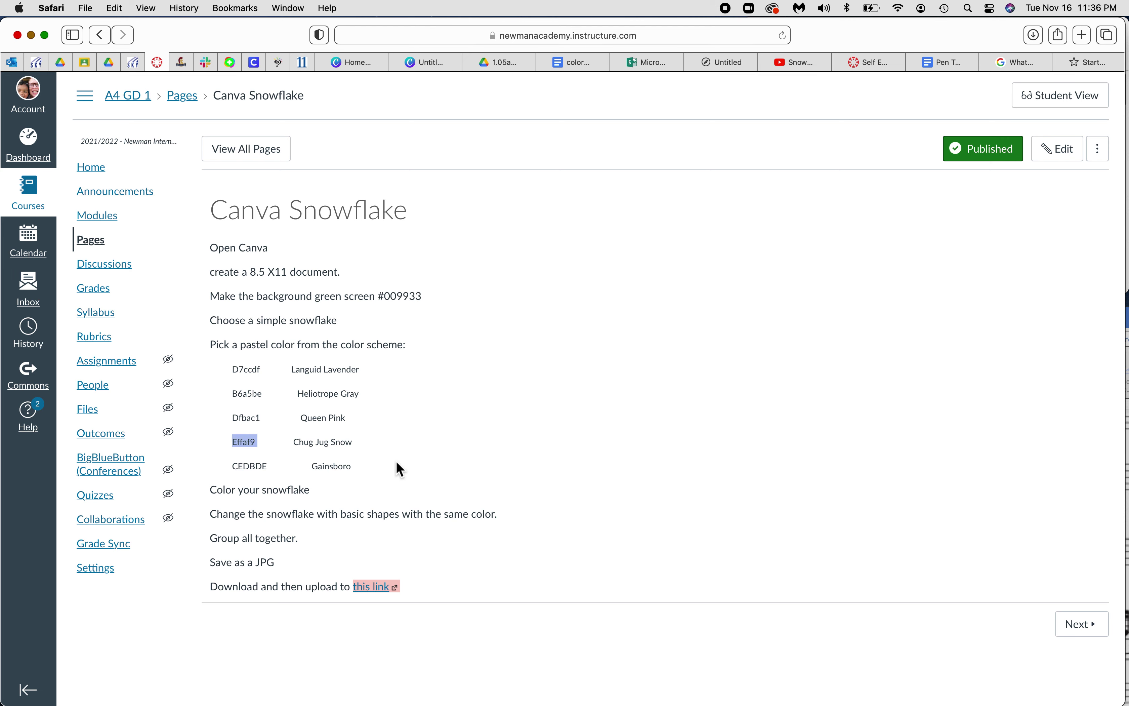
{"action": "left_click_drag", "start_coordinate": [262, 419], "coordinate": [235, 424]}
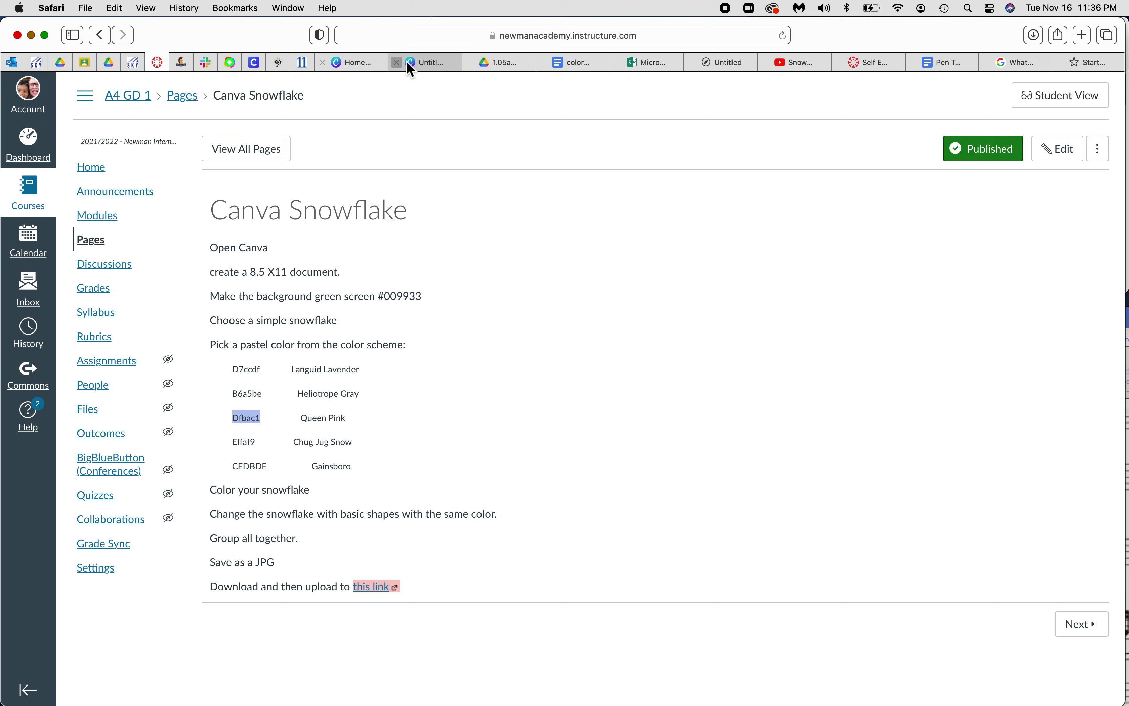
{"action": "left_click", "coordinate": [420, 61]}
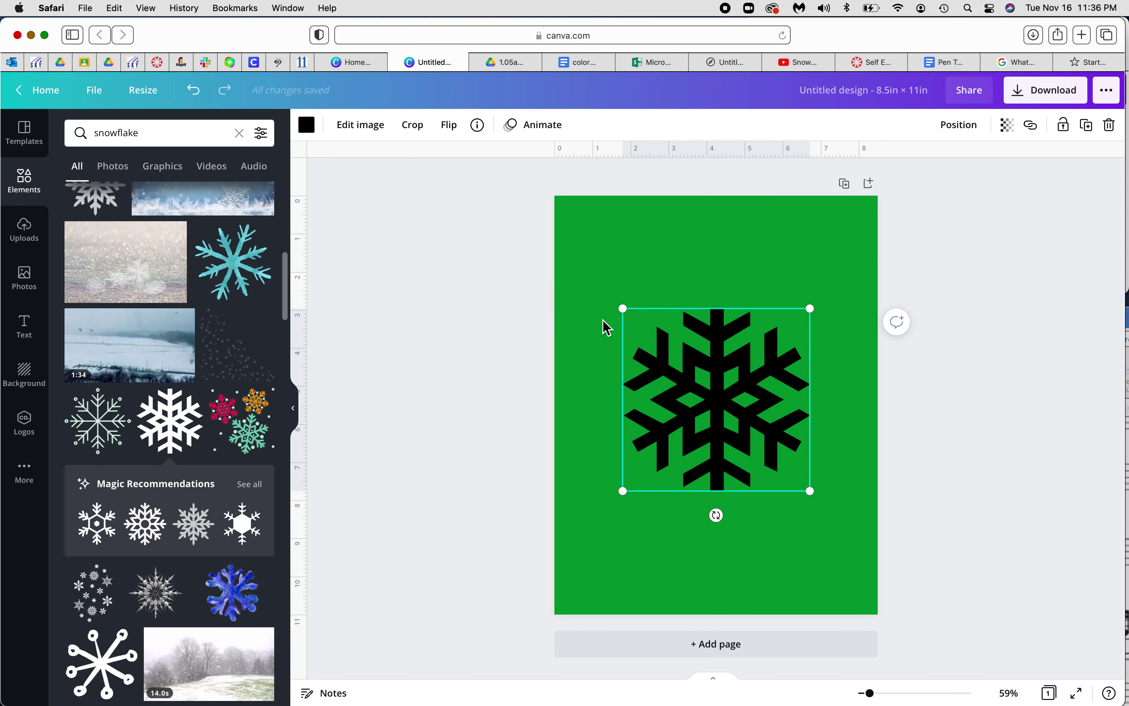
Give the snowflake a custom Queen Pink #DFBAC1 fill
{"action": "left_click", "coordinate": [307, 125]}
{"action": "left_click", "coordinate": [78, 194]}
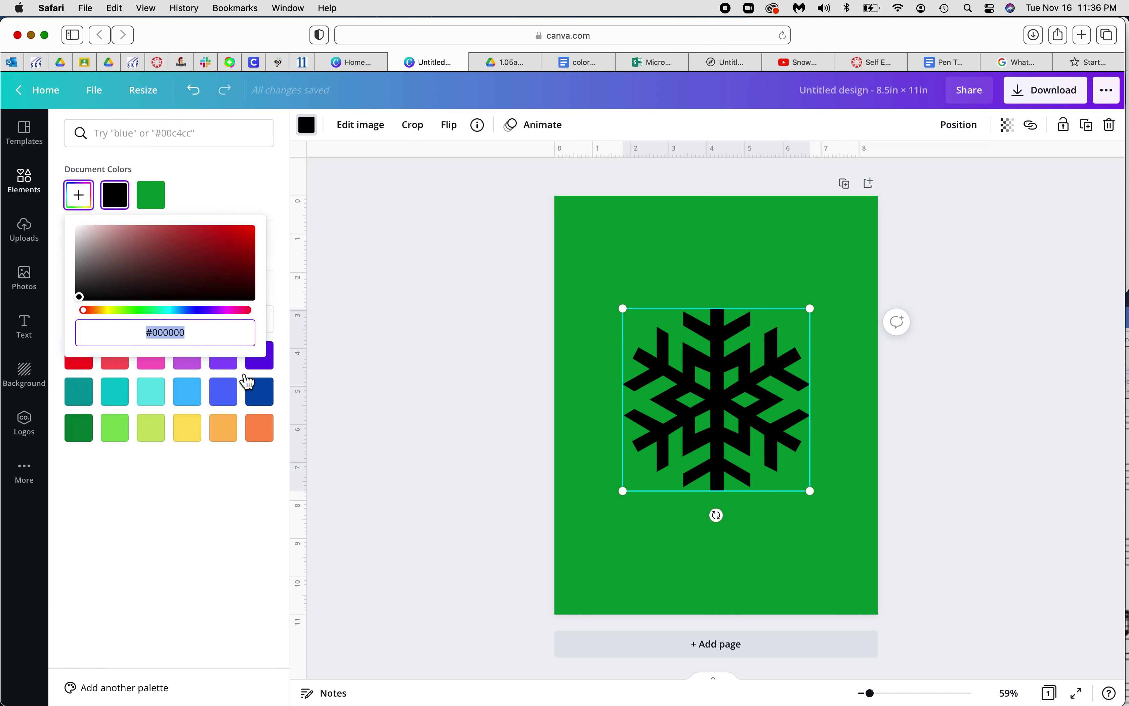
{"action": "type", "text": "#DFBAC1"}
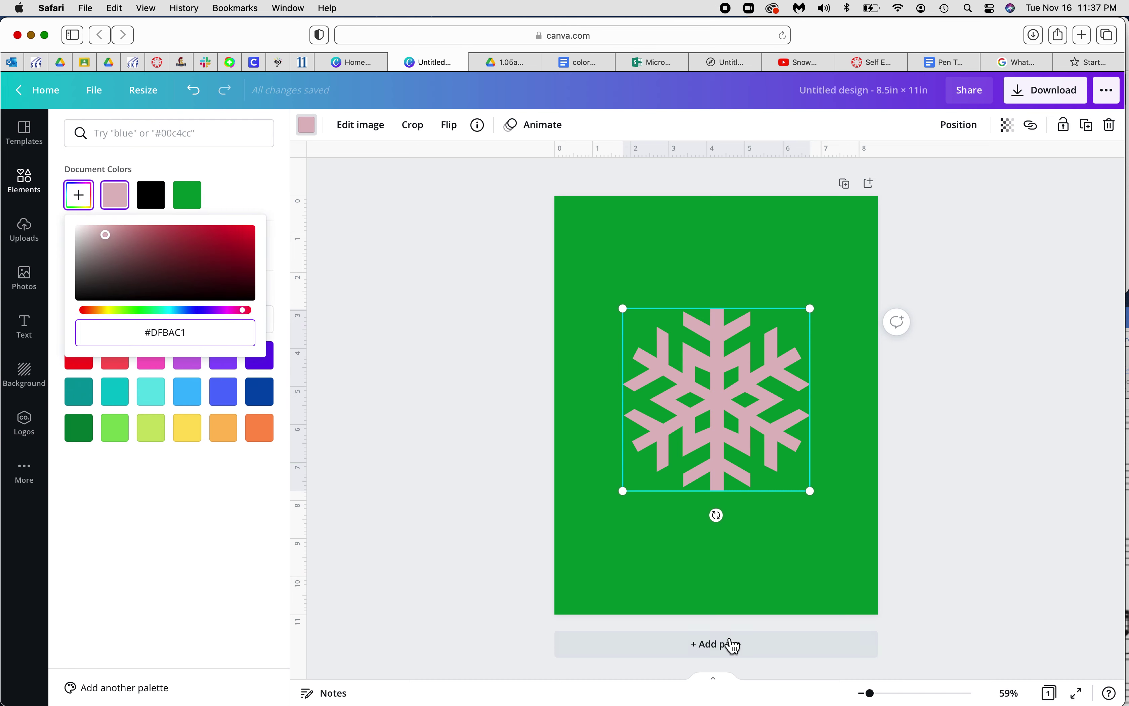
{"action": "key", "text": "Return"}
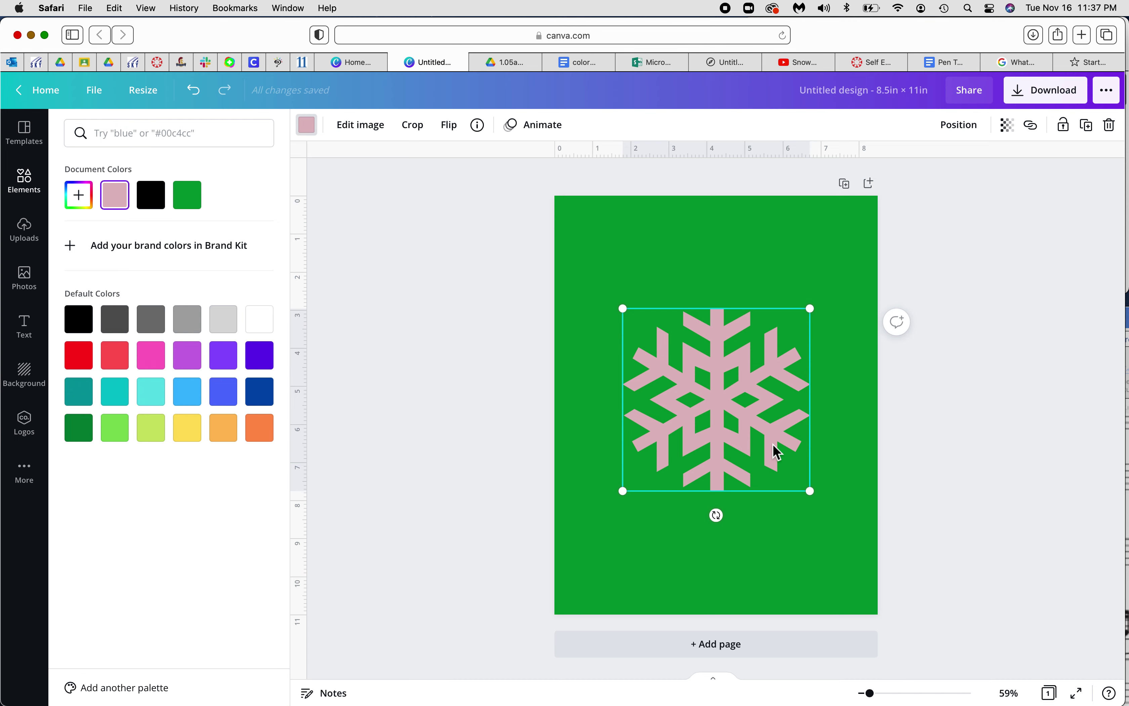
{"action": "left_click", "coordinate": [26, 182]}
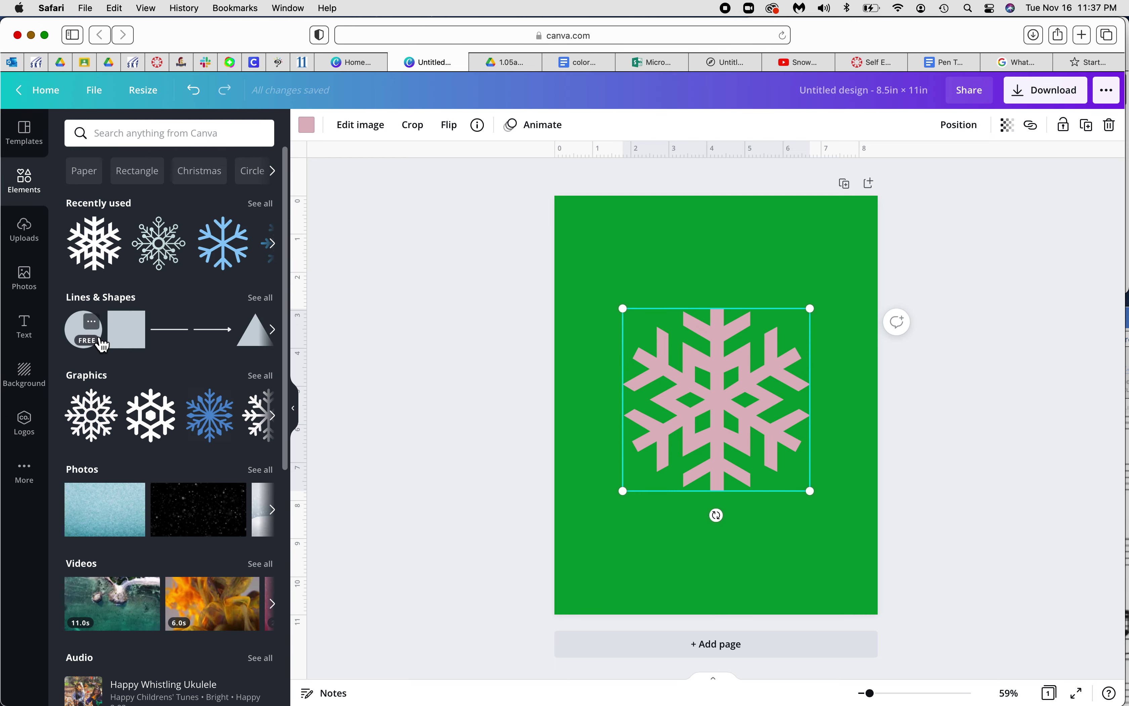
Add a ring from Lines & Shapes, resize it to about 1.3 and centre it on the snowflake
{"action": "left_click", "coordinate": [273, 305]}
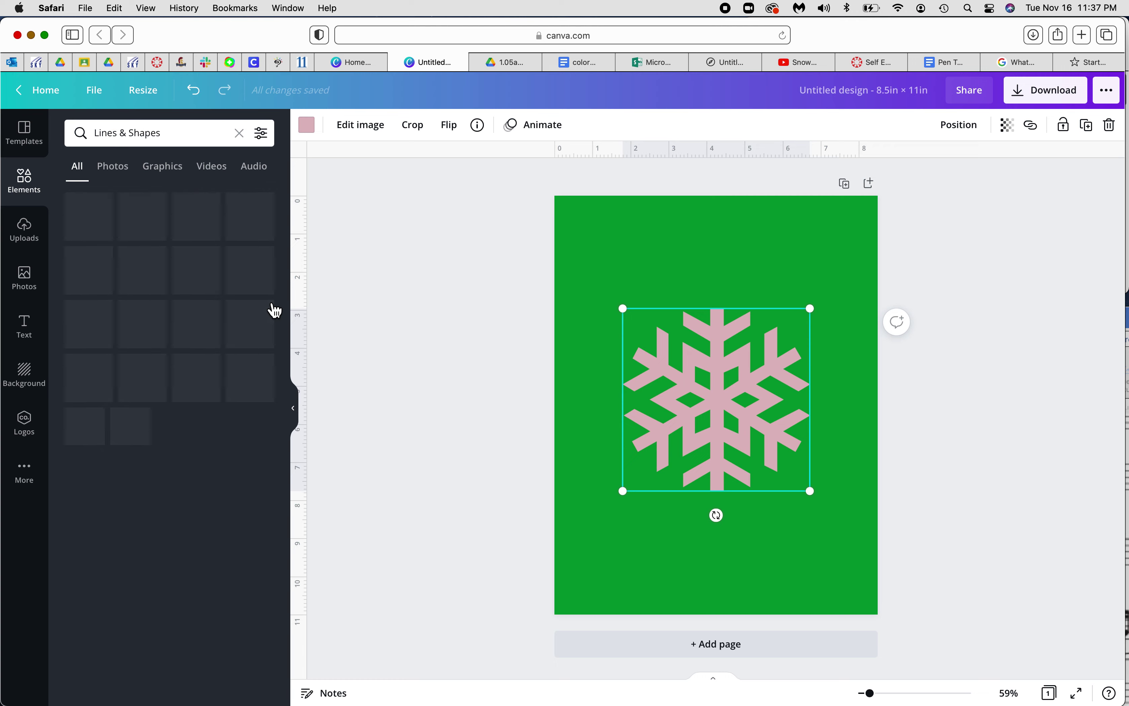
{"action": "scroll", "coordinate": [239, 465], "scroll_direction": "down", "scroll_amount": 3}
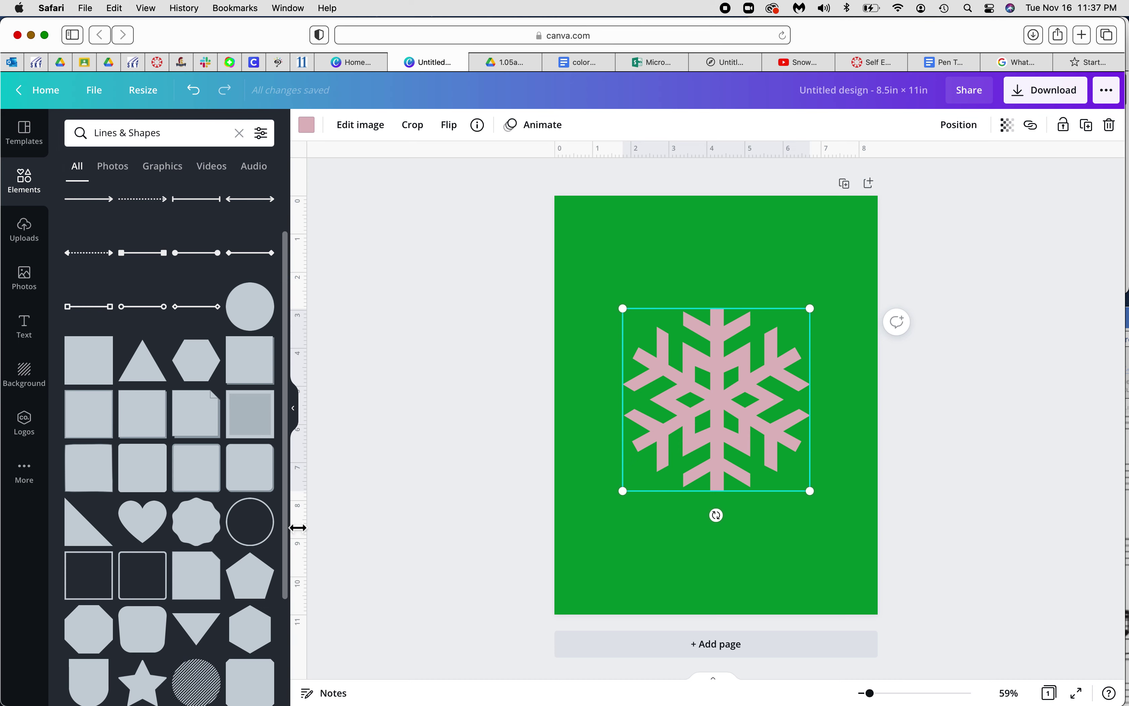
{"action": "scroll", "coordinate": [217, 537], "scroll_direction": "down", "scroll_amount": 5}
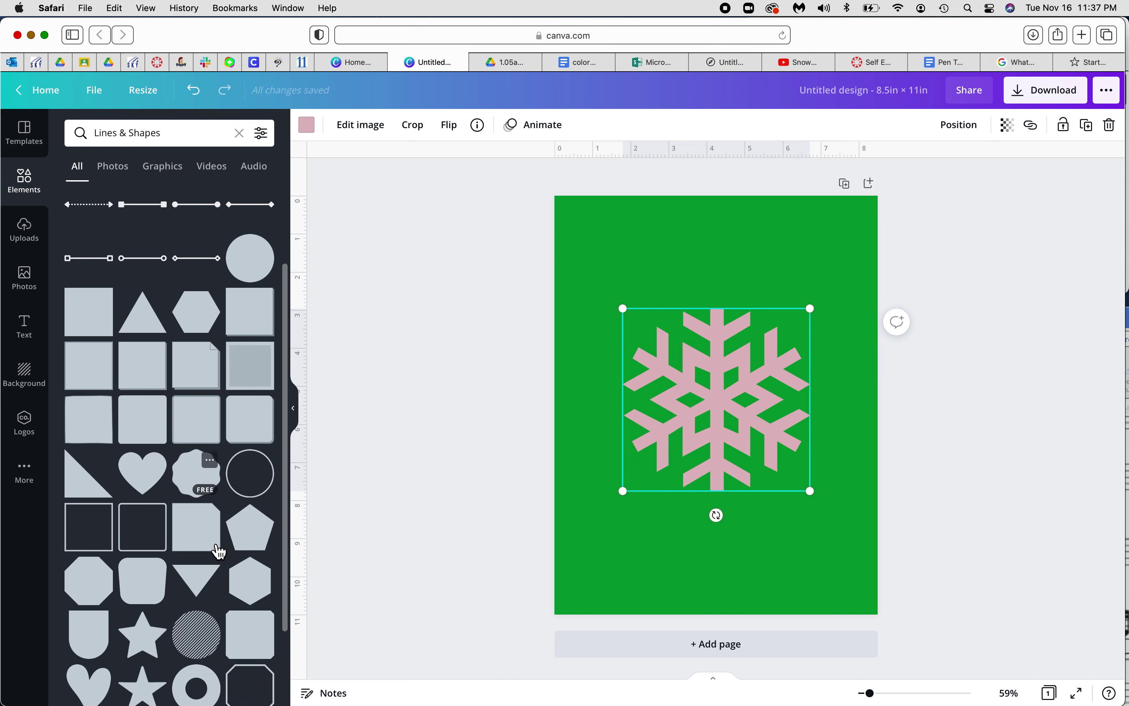
{"action": "scroll", "coordinate": [218, 552], "scroll_direction": "down", "scroll_amount": 5}
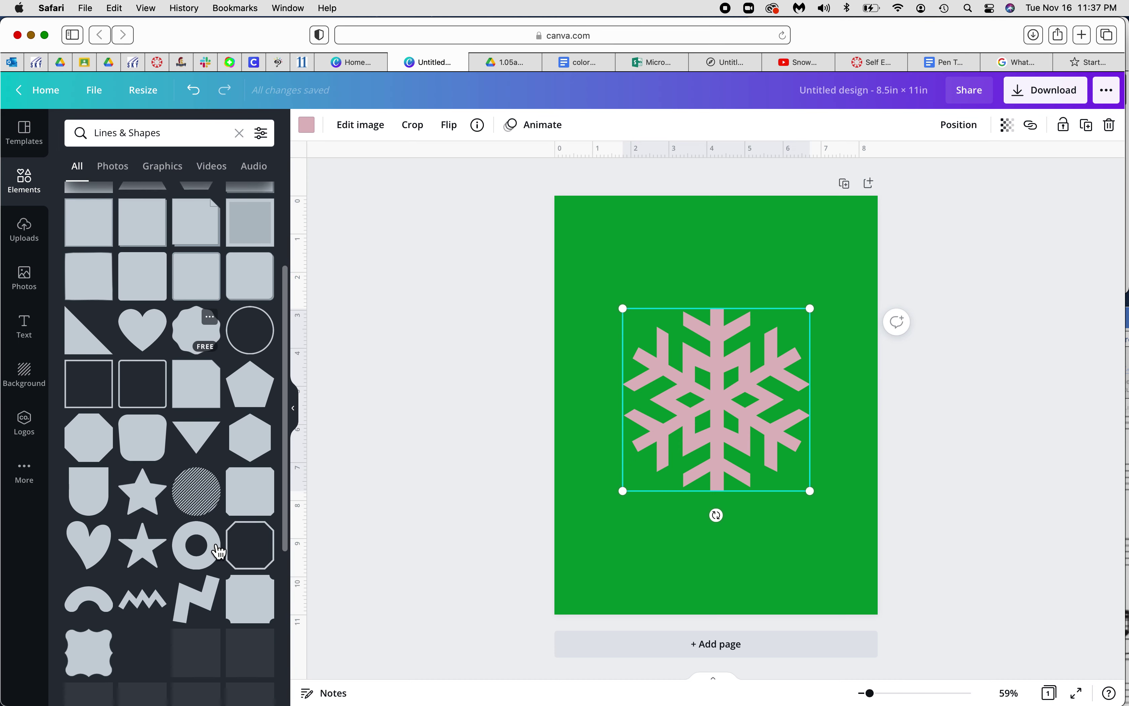
{"action": "left_click", "coordinate": [201, 521]}
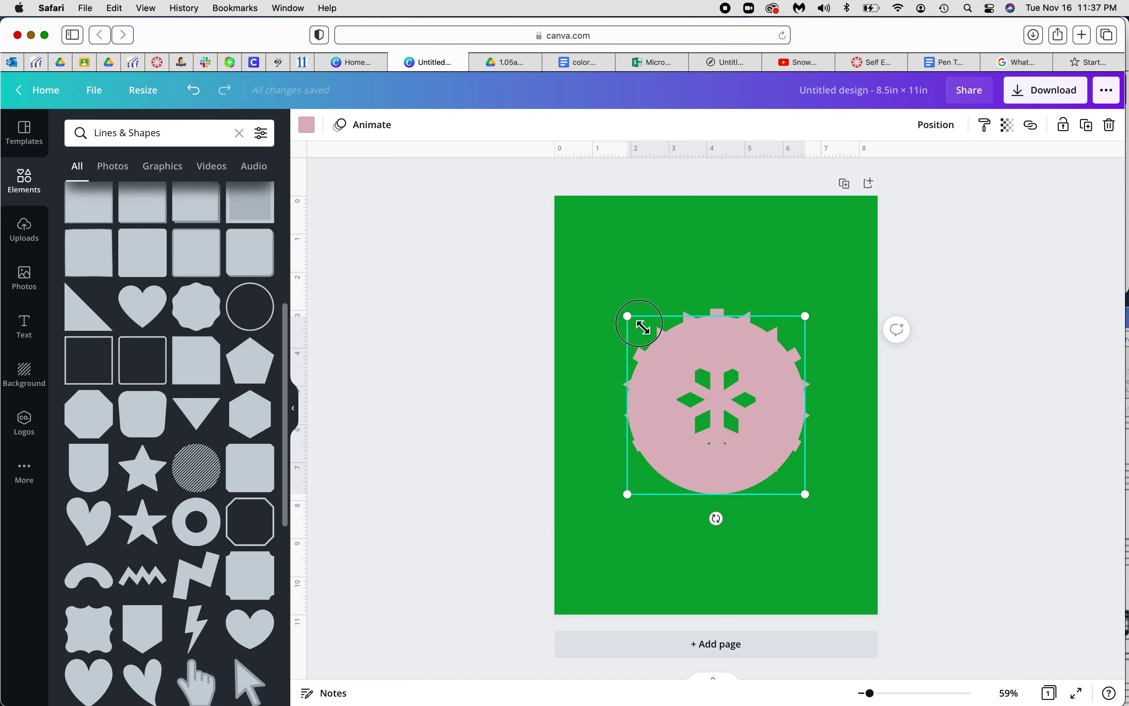
{"action": "left_click_drag", "start_coordinate": [628, 317], "coordinate": [749, 431]}
{"action": "left_click_drag", "start_coordinate": [801, 469], "coordinate": [702, 381]}
{"action": "left_click_drag", "start_coordinate": [746, 429], "coordinate": [741, 427]}
{"action": "left_click", "coordinate": [984, 581]}
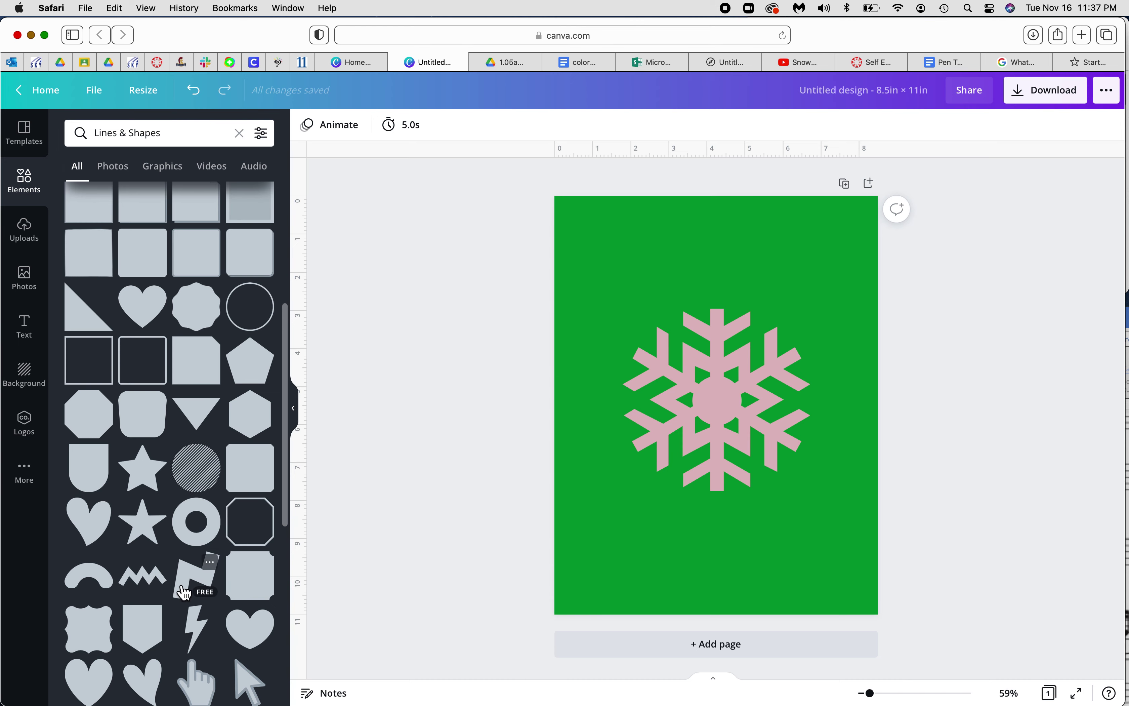
{"action": "scroll", "coordinate": [185, 591], "scroll_direction": "down", "scroll_amount": 8}
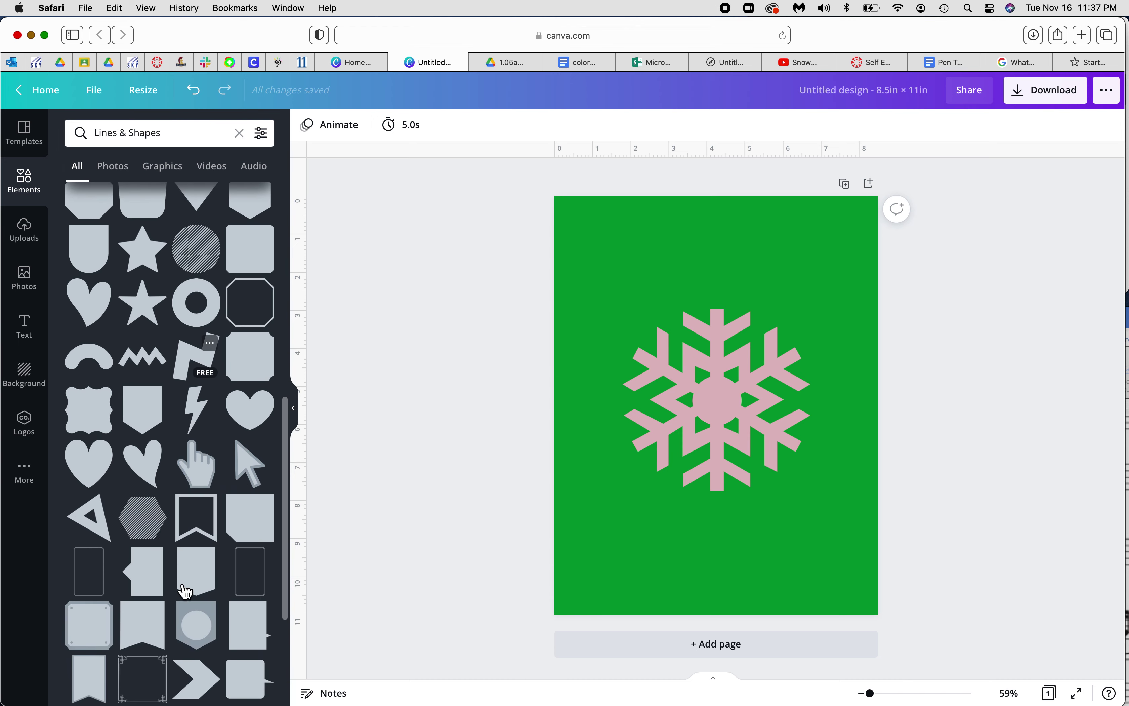
{"action": "scroll", "coordinate": [185, 592], "scroll_direction": "down", "scroll_amount": 10}
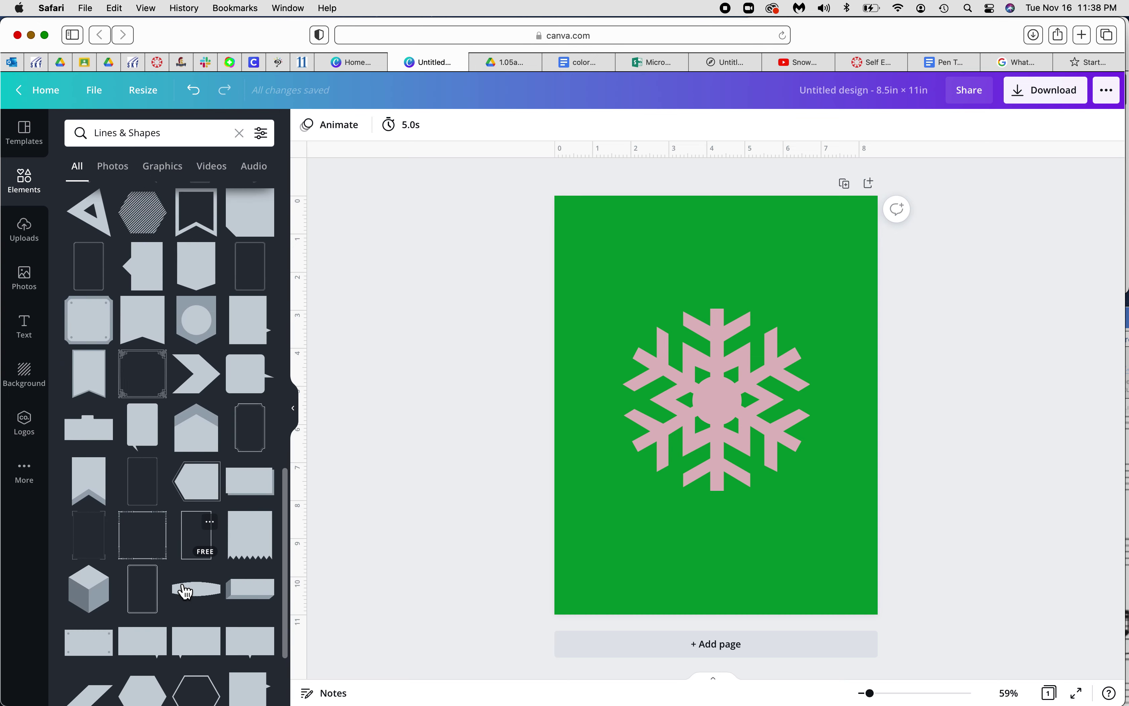
{"action": "scroll", "coordinate": [185, 592], "scroll_direction": "down", "scroll_amount": 5}
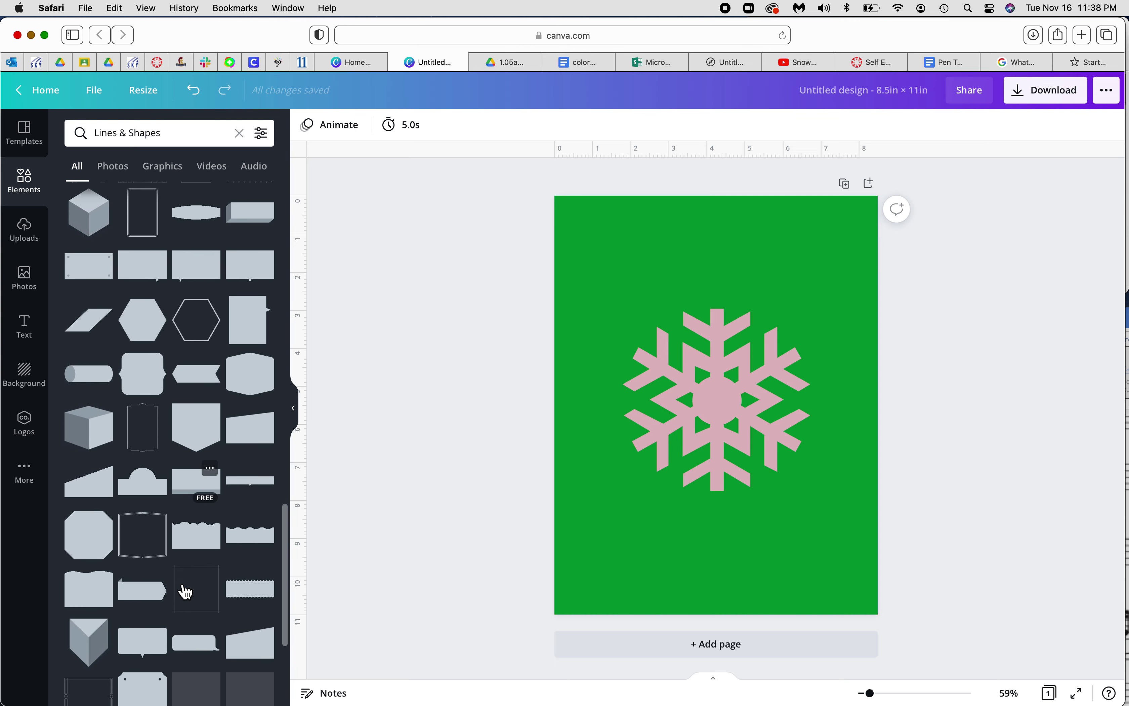
Add a small filled hexagon, duplicate it, and move copies to the snowflake's arm tips
{"action": "left_click", "coordinate": [160, 332]}
{"action": "left_click_drag", "start_coordinate": [628, 329], "coordinate": [721, 298]}
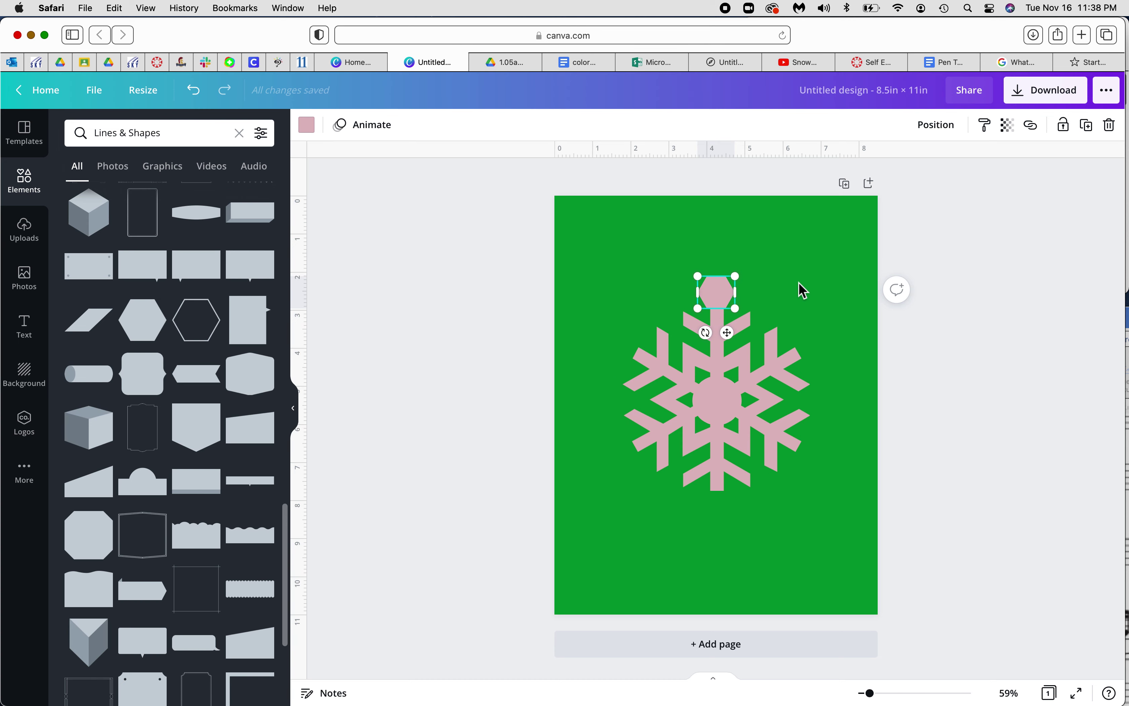
{"action": "key", "text": "super+d"}
{"action": "key", "text": "super+d"}
{"action": "key", "text": "super+d"}
{"action": "key", "text": "super+d"}
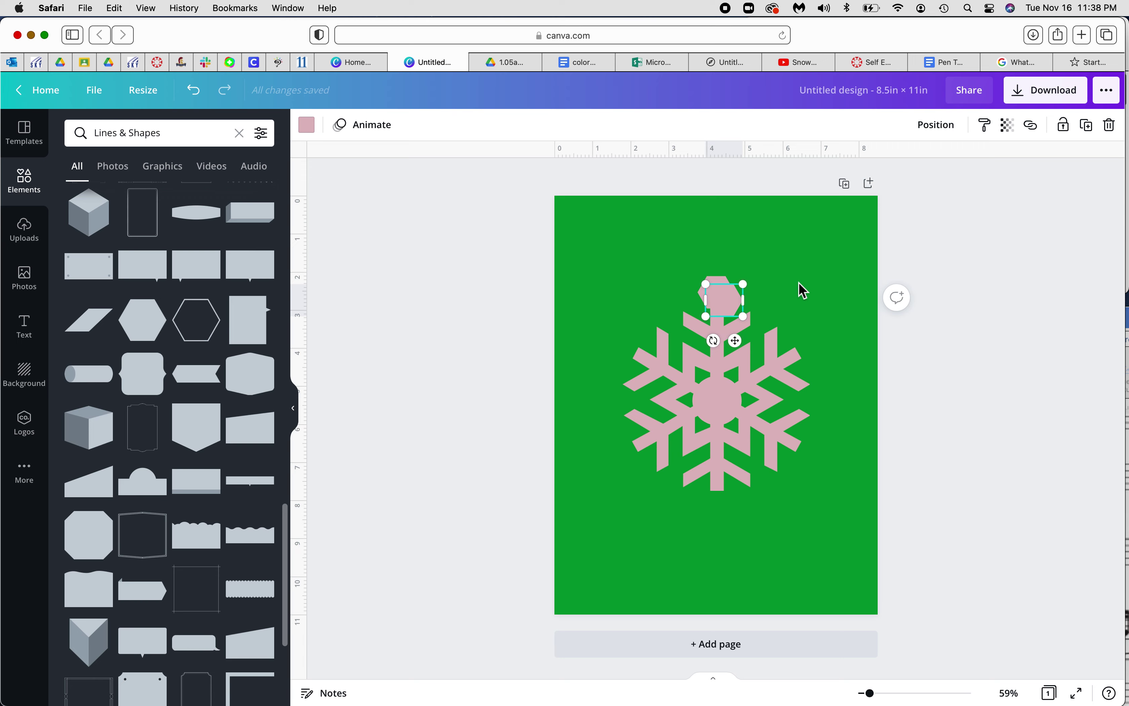
{"action": "key", "text": "super+d"}
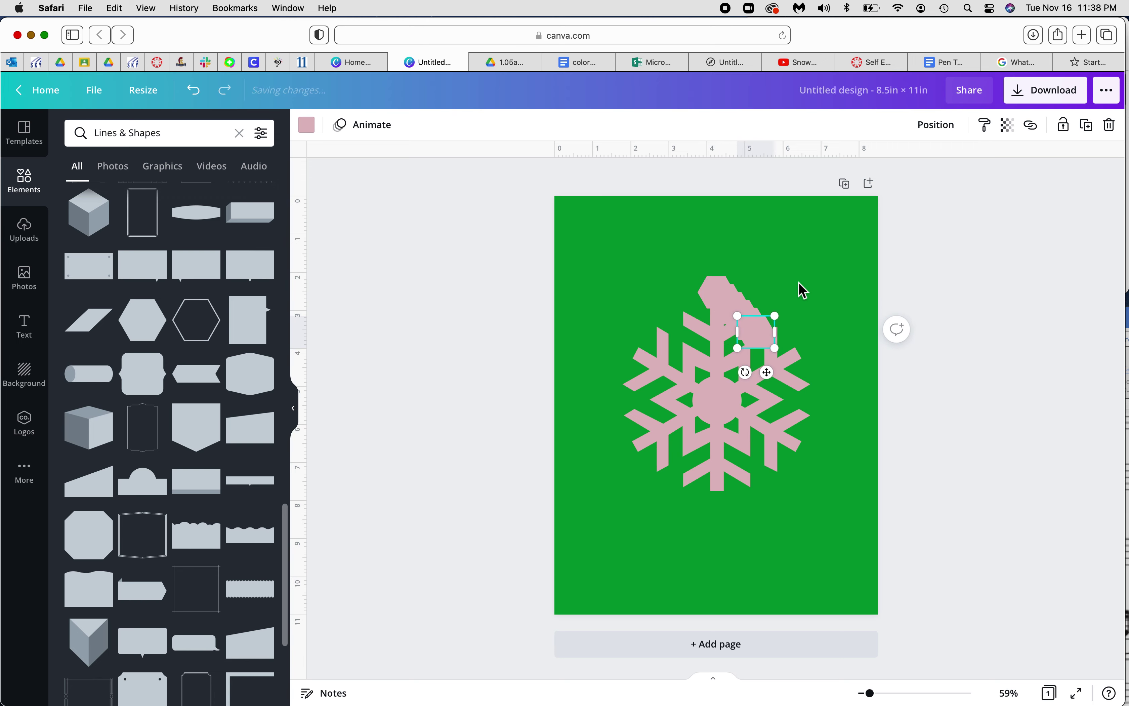
{"action": "left_click_drag", "start_coordinate": [760, 337], "coordinate": [623, 344]}
{"action": "left_click_drag", "start_coordinate": [753, 320], "coordinate": [824, 348]}
{"action": "left_click_drag", "start_coordinate": [754, 327], "coordinate": [814, 462]}
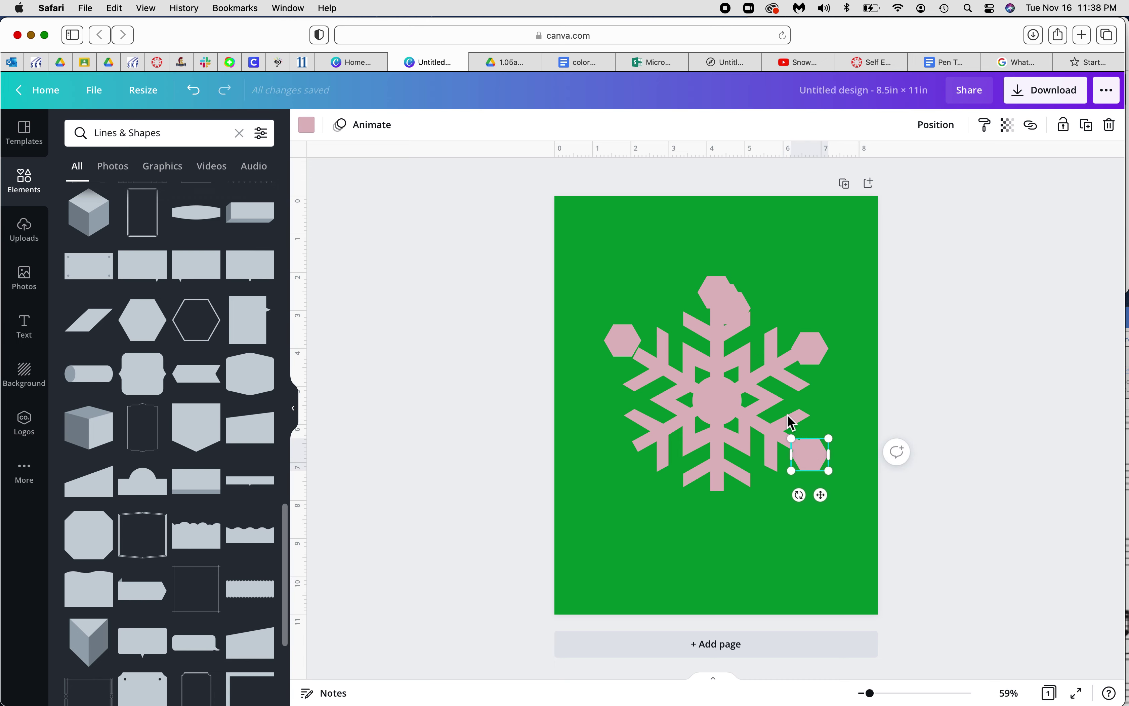
{"action": "left_click_drag", "start_coordinate": [737, 311], "coordinate": [630, 460]}
Nudge the upper-left hexagon with arrow keys until it sits on its arm tip
{"action": "left_click", "coordinate": [622, 347]}
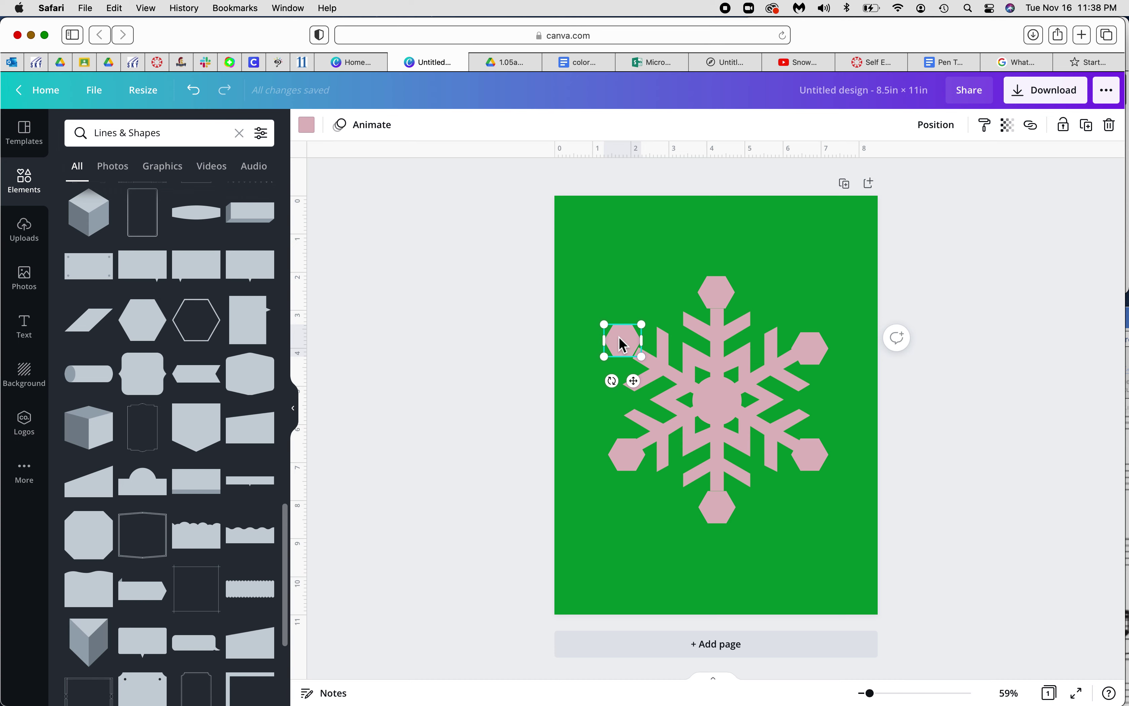
{"action": "key", "text": "Left"}
{"action": "key", "text": "Left"}
{"action": "key", "text": "Left"}
{"action": "key", "text": "Left"}
{"action": "key", "text": "Left"}
{"action": "key", "text": "Left"}
{"action": "key", "text": "Down"}
{"action": "key", "text": "Down"}
{"action": "key", "text": "Down"}
{"action": "key", "text": "Down"}
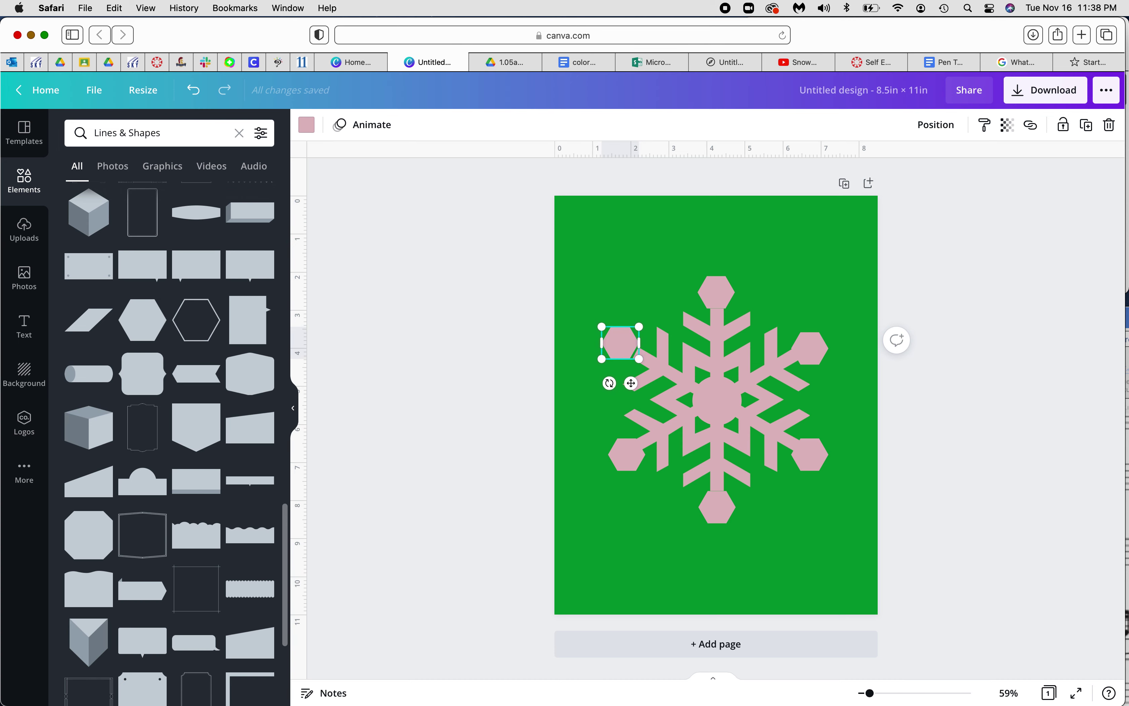
{"action": "key", "text": "Right"}
{"action": "key", "text": "Right"}
{"action": "key", "text": "Right"}
{"action": "key", "text": "Right"}
{"action": "key", "text": "Right"}
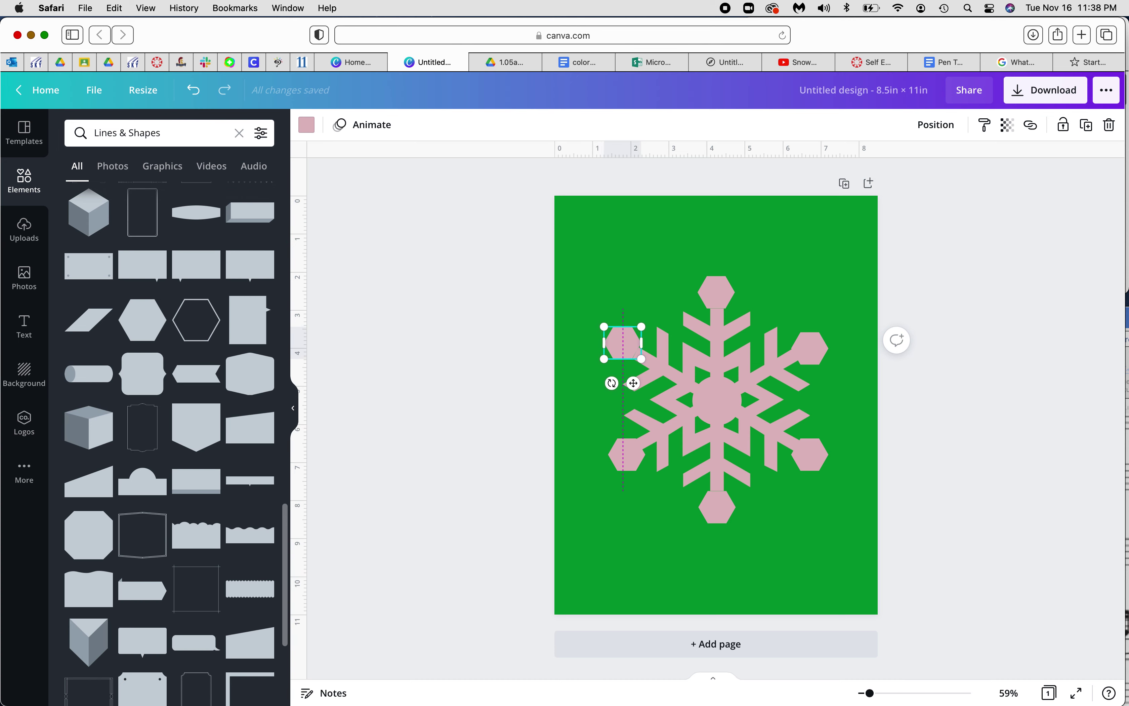
{"action": "key", "text": "Down"}
{"action": "key", "text": "Down"}
{"action": "key", "text": "Down"}
{"action": "key", "text": "Down"}
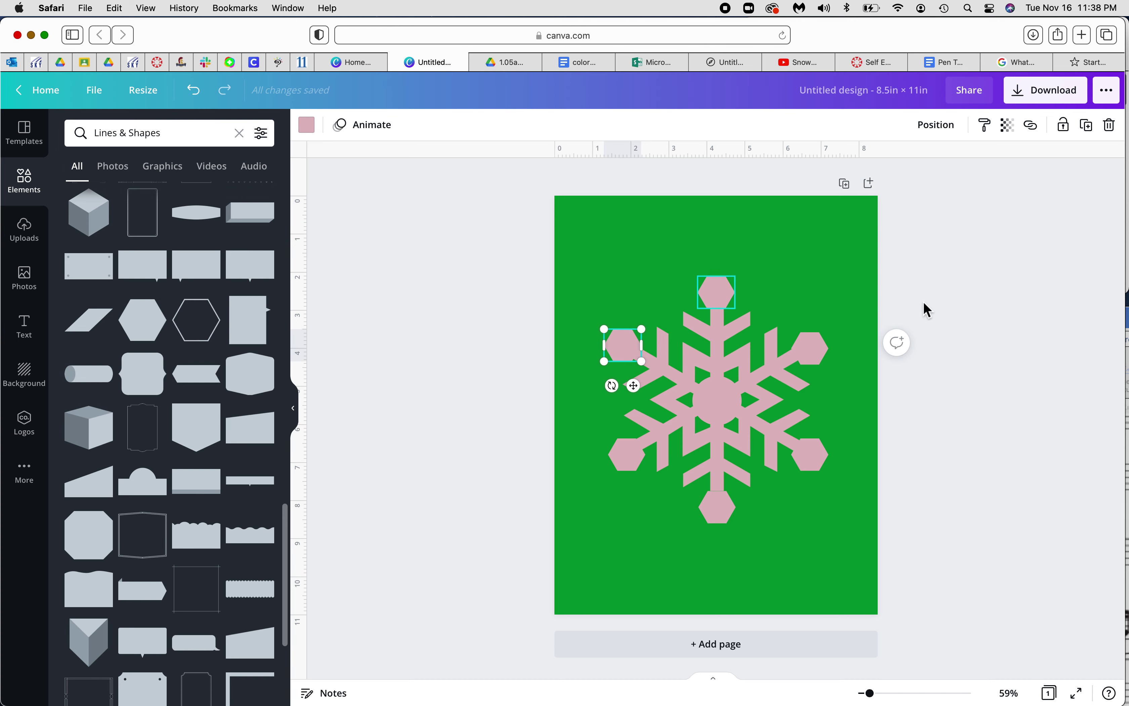
Zoom to 119% and level the upper-right, lower-right and lower-left hexagons with their partners
{"action": "left_click", "coordinate": [882, 695]}
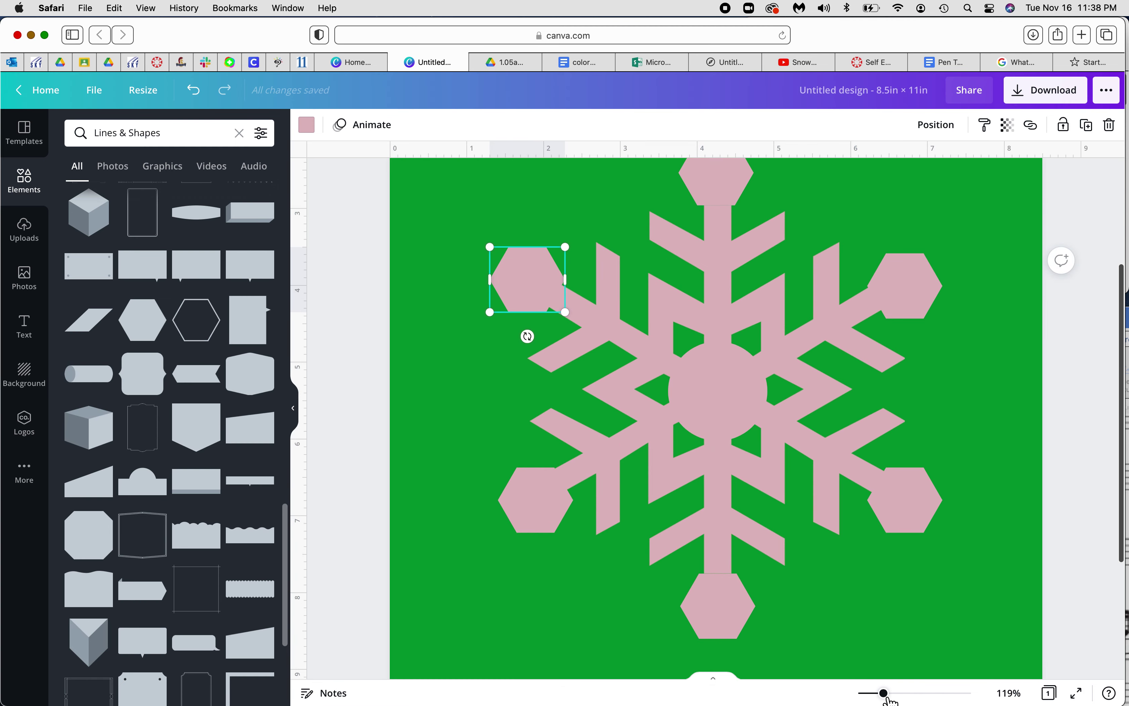
{"action": "left_click", "coordinate": [462, 219]}
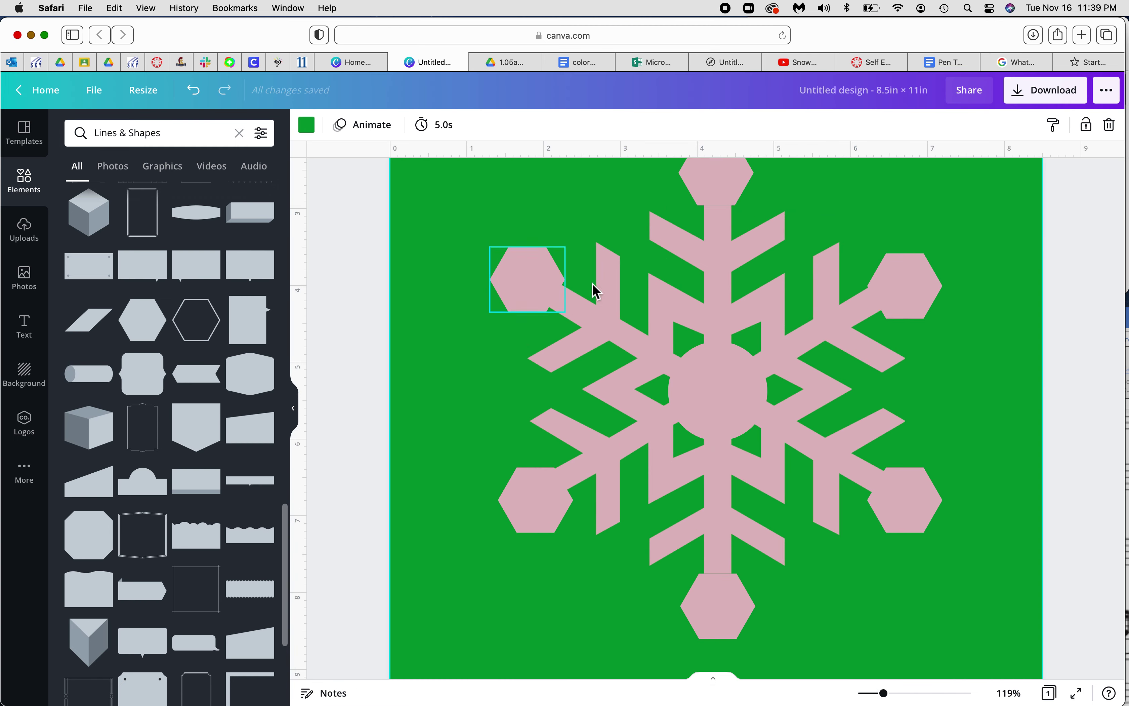
{"action": "left_click", "coordinate": [911, 293]}
{"action": "left_click_drag", "start_coordinate": [910, 293], "coordinate": [910, 287]}
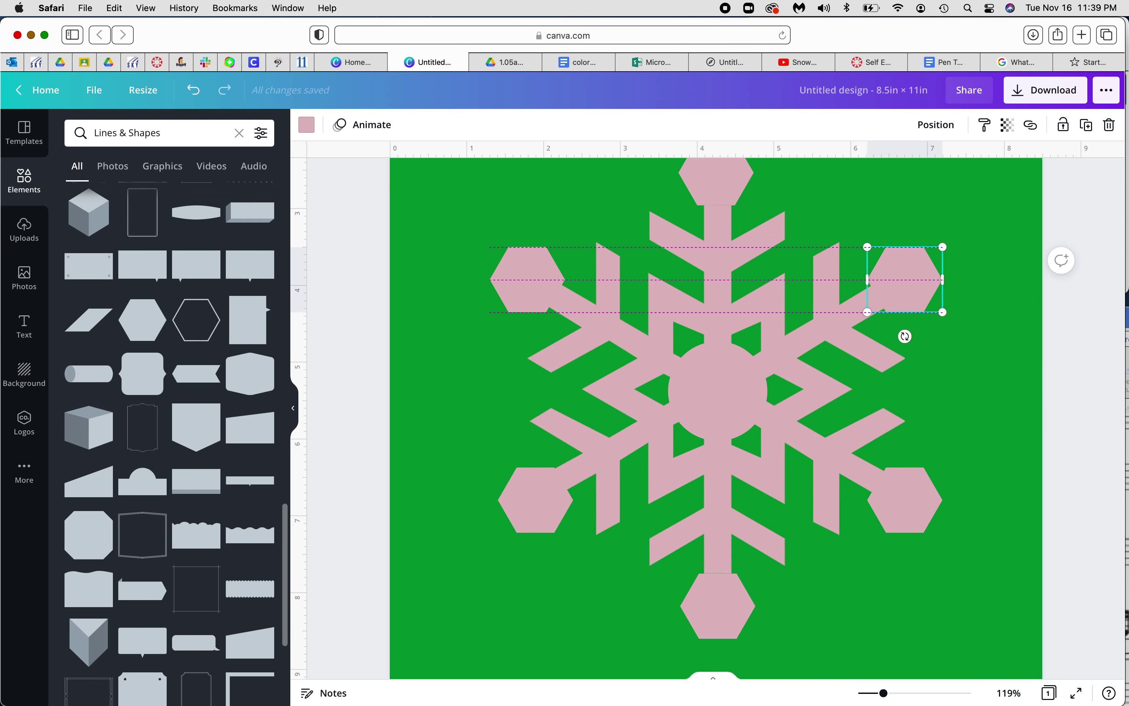
{"action": "left_click", "coordinate": [909, 496]}
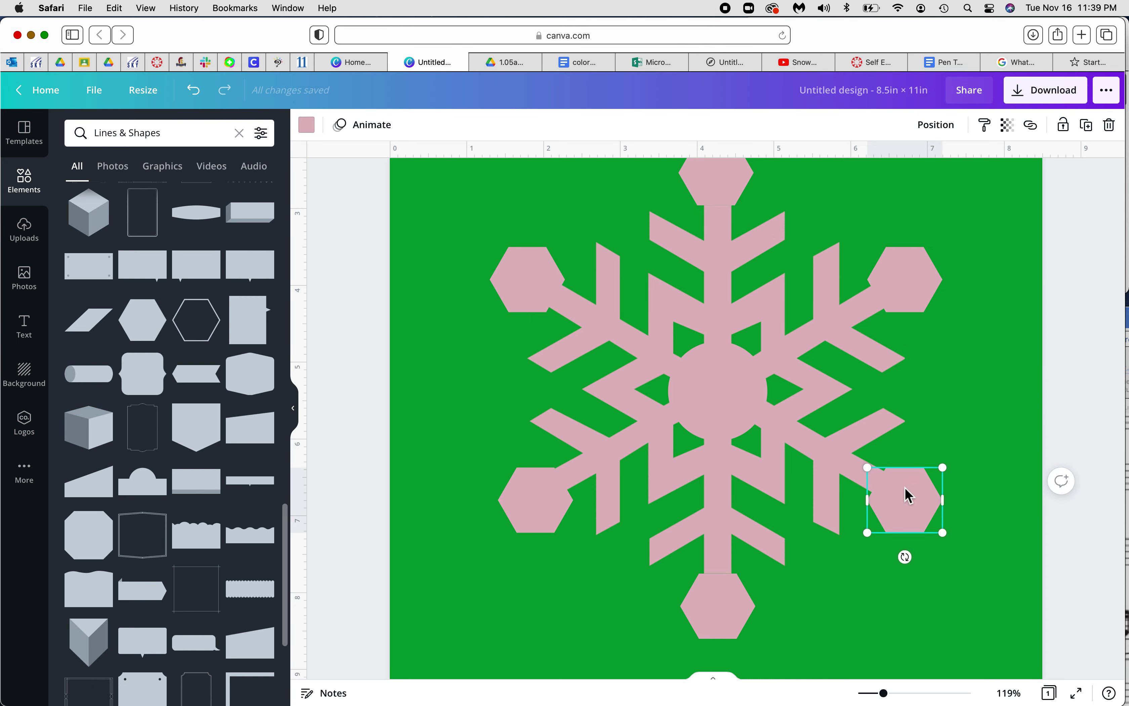
{"action": "left_click_drag", "start_coordinate": [909, 495], "coordinate": [909, 499]}
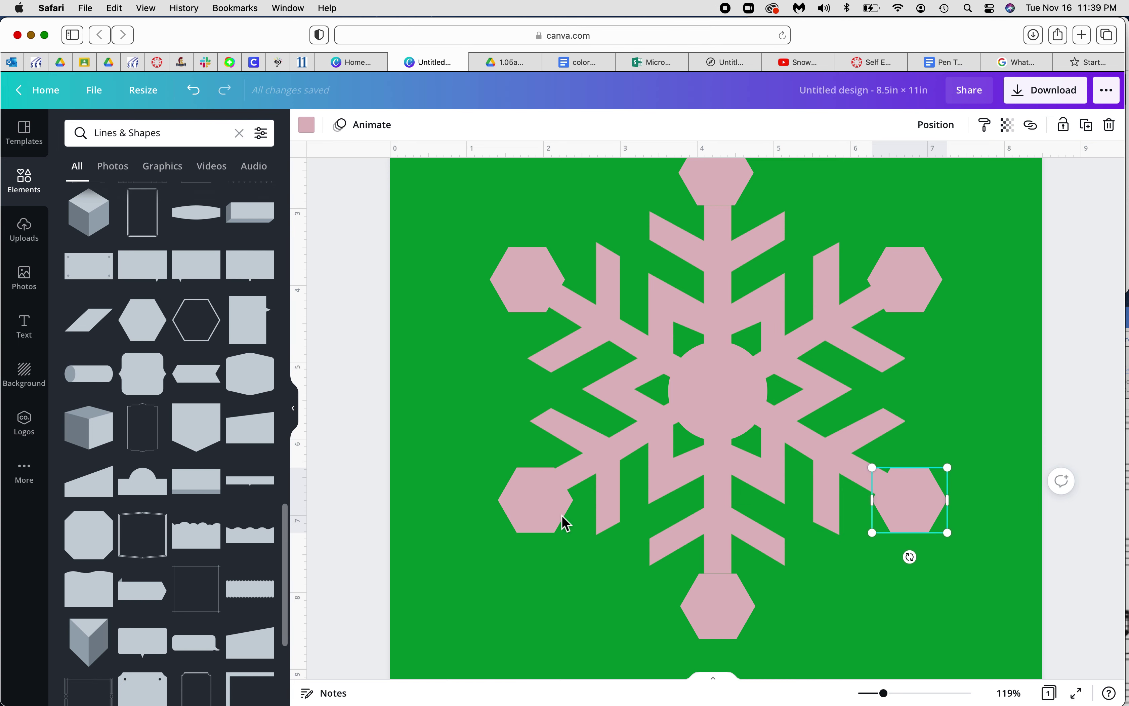
{"action": "left_click", "coordinate": [541, 493]}
{"action": "key", "text": "shift+Up"}
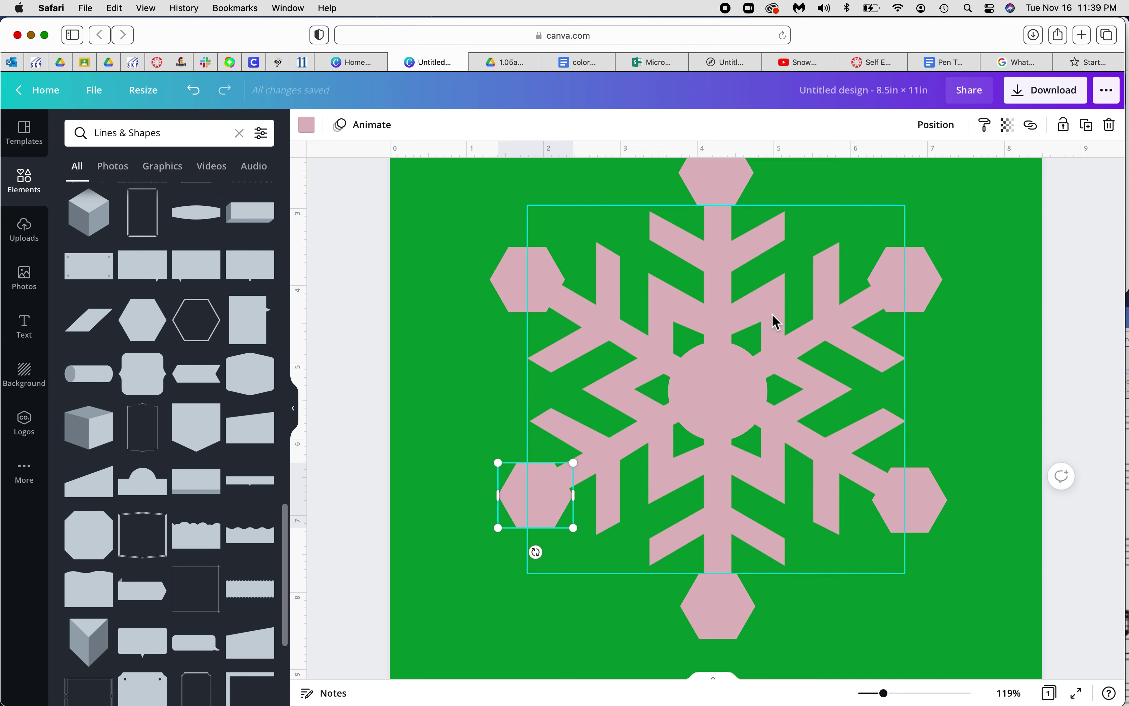
{"action": "scroll", "coordinate": [755, 379], "scroll_direction": "up", "scroll_amount": 1}
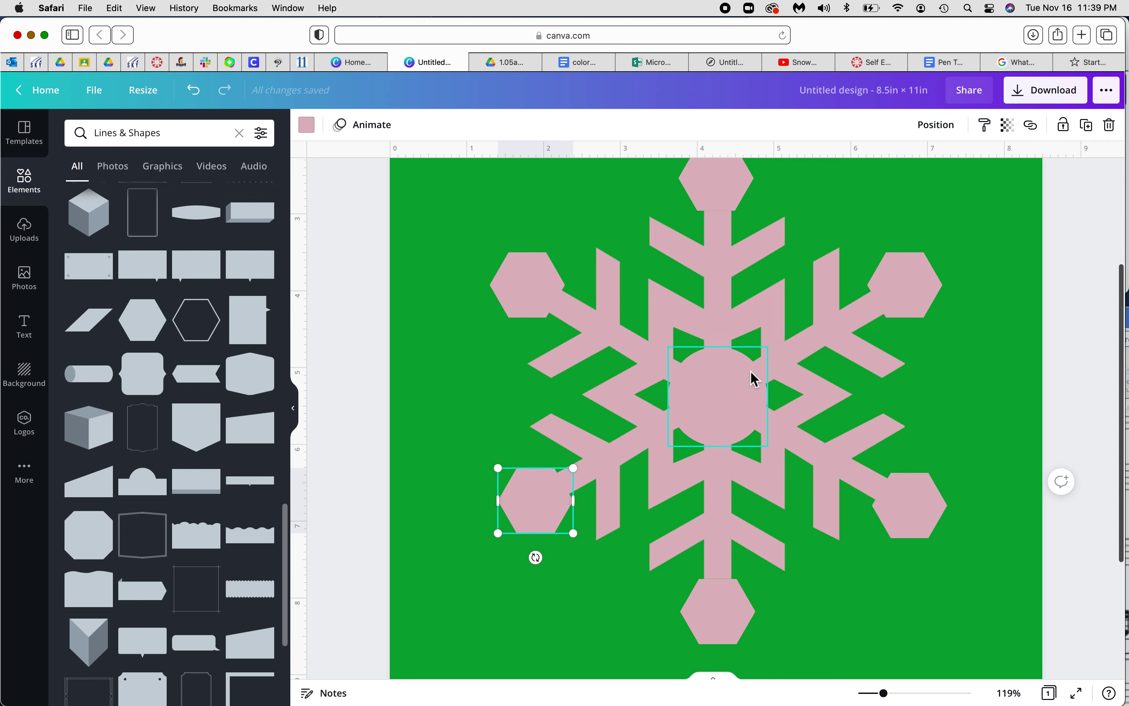
{"action": "scroll", "coordinate": [755, 379], "scroll_direction": "up", "scroll_amount": 5}
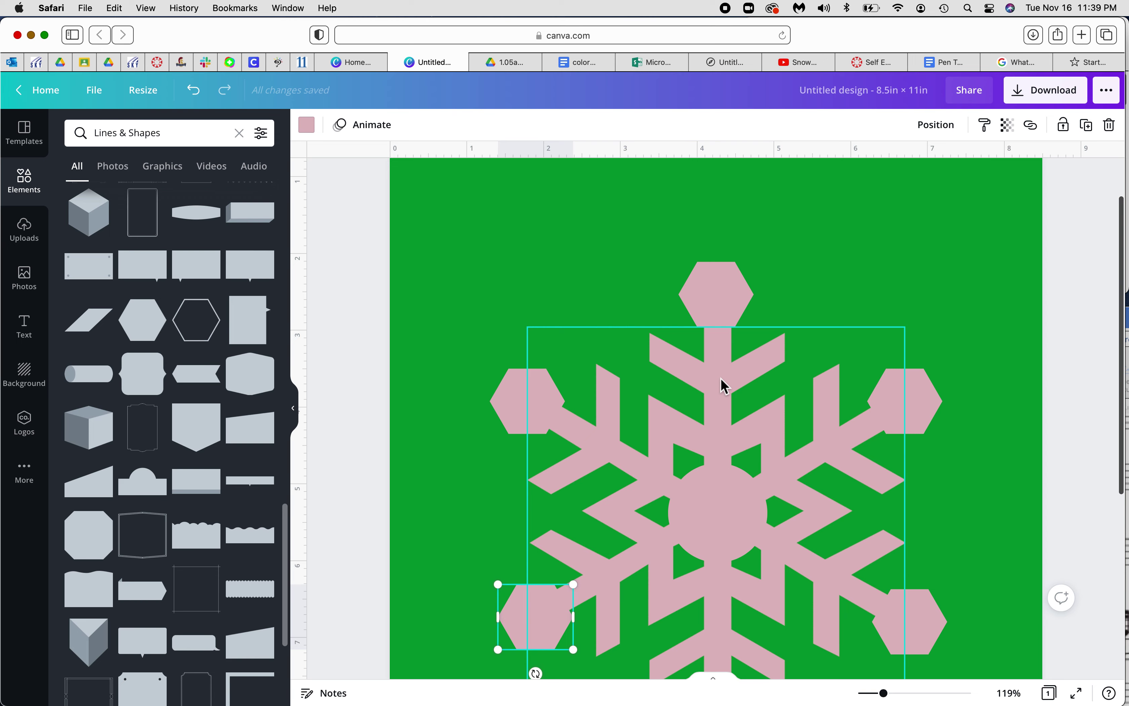
{"action": "scroll", "coordinate": [202, 404], "scroll_direction": "up", "scroll_amount": 2}
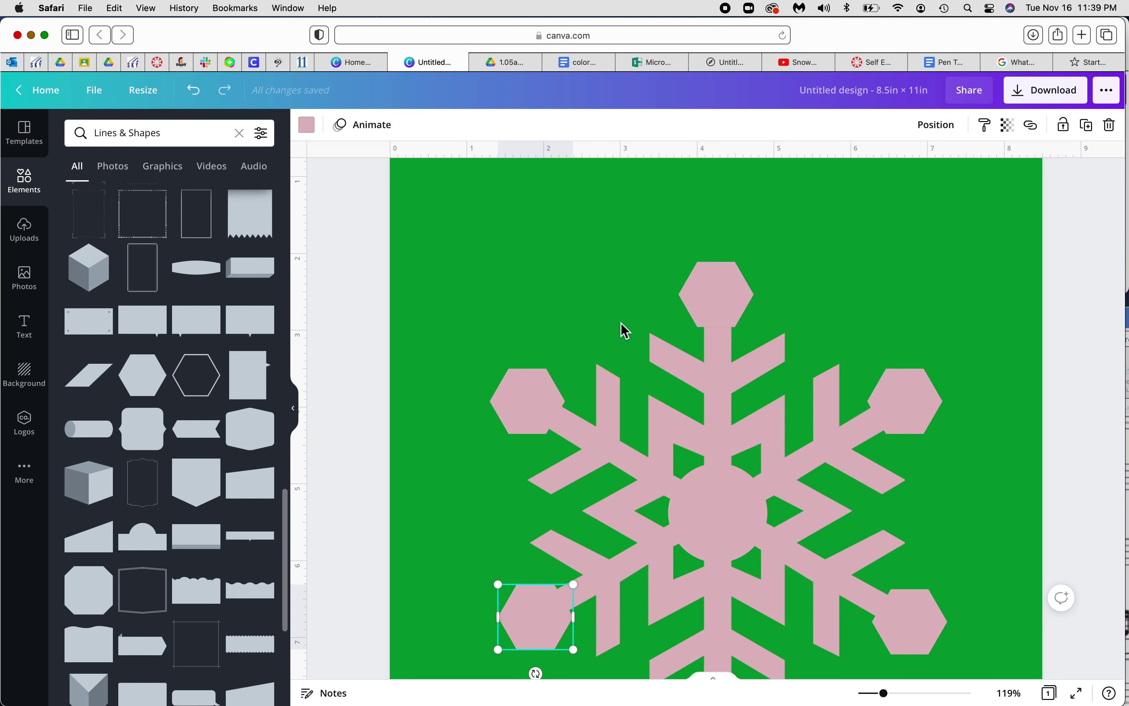
{"action": "scroll", "coordinate": [124, 329], "scroll_direction": "up", "scroll_amount": 10}
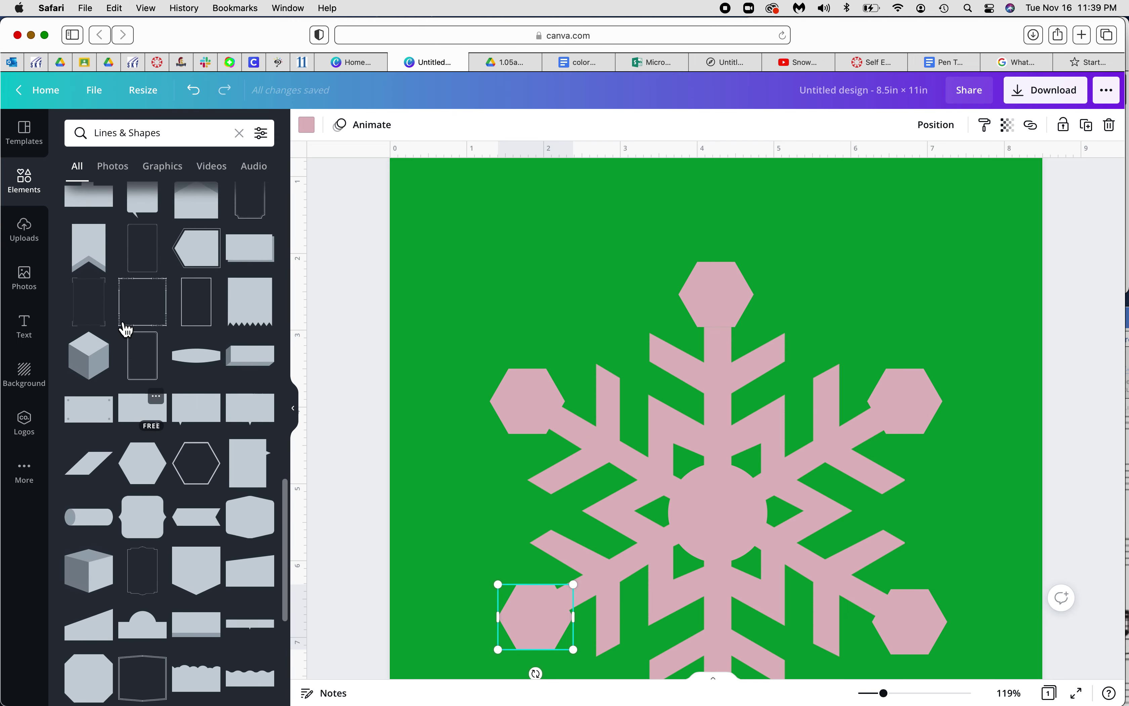
{"action": "scroll", "coordinate": [126, 329], "scroll_direction": "up", "scroll_amount": 10}
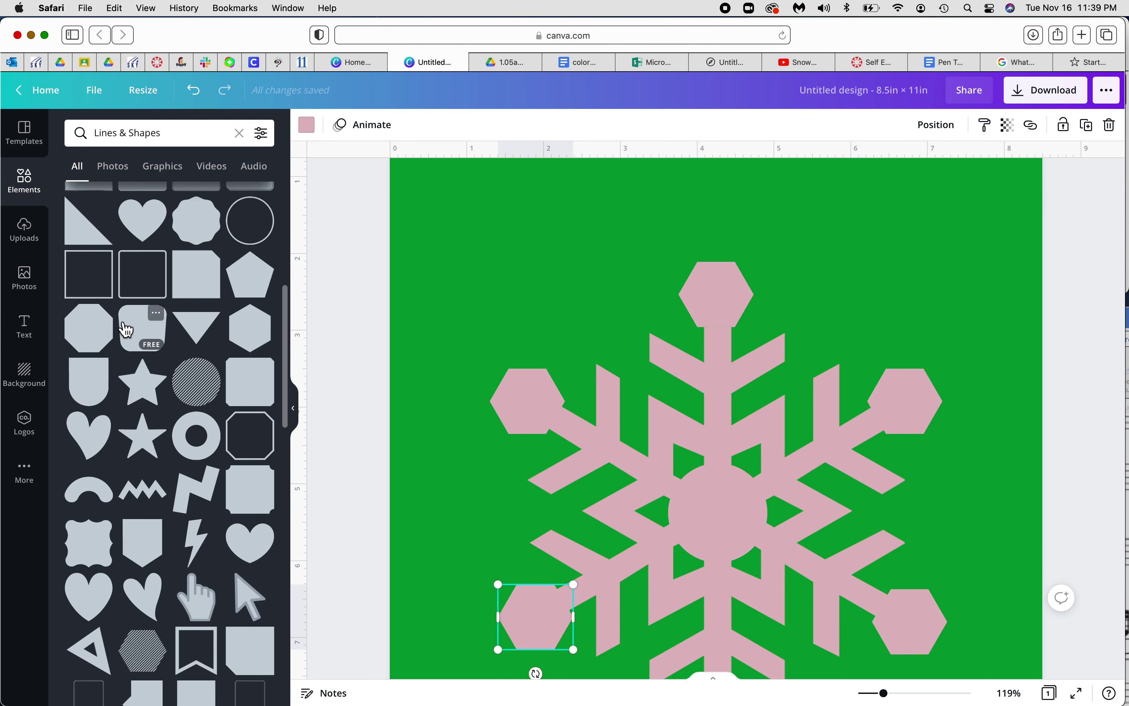
{"action": "scroll", "coordinate": [126, 329], "scroll_direction": "up", "scroll_amount": 8}
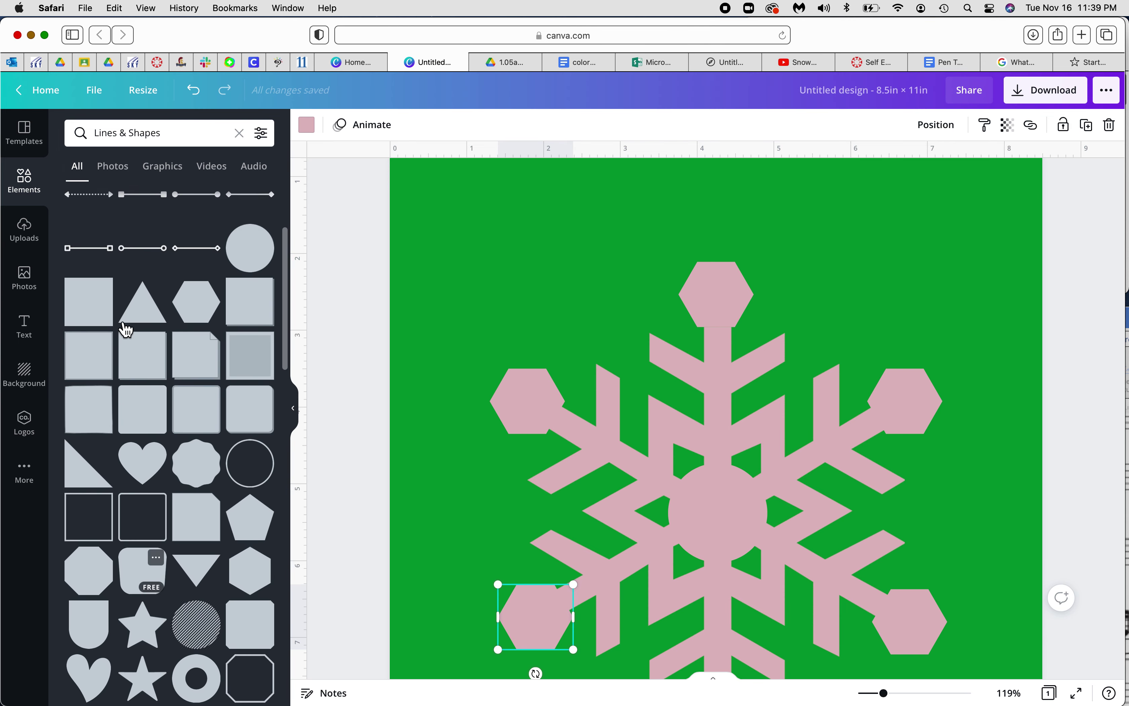
{"action": "left_click", "coordinate": [252, 308]}
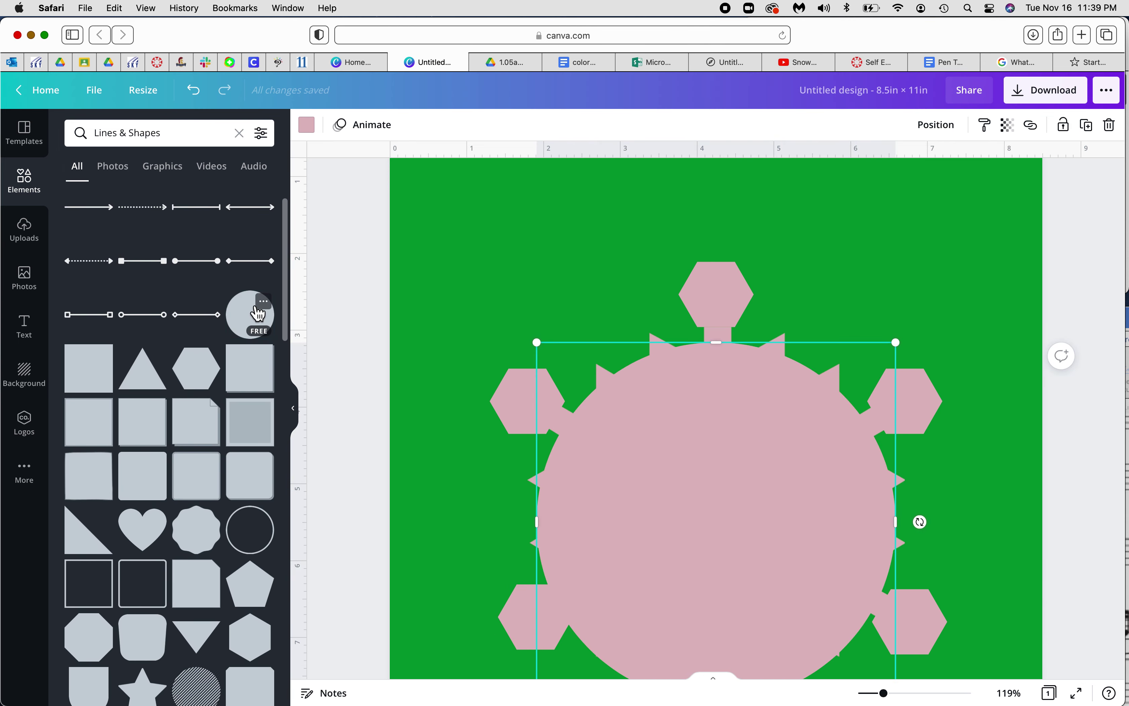
{"action": "left_click_drag", "start_coordinate": [537, 343], "coordinate": [768, 602]}
{"action": "left_click_drag", "start_coordinate": [846, 619], "coordinate": [695, 452]}
{"action": "left_click_drag", "start_coordinate": [632, 350], "coordinate": [549, 236]}
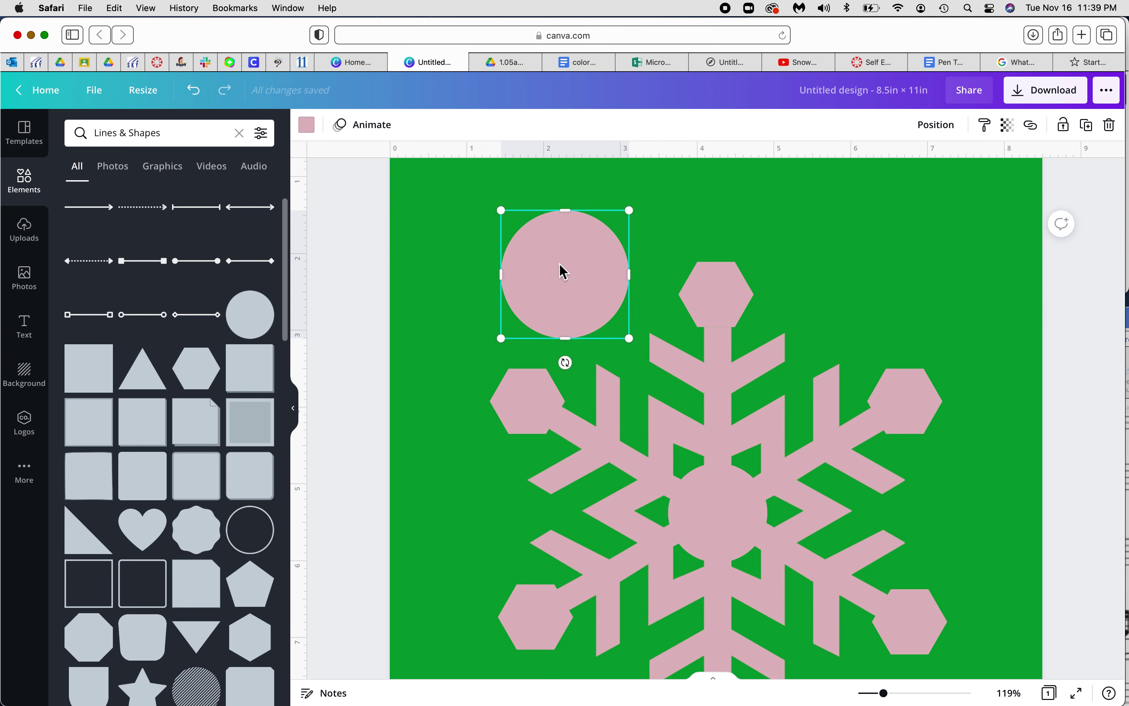
{"action": "key", "text": "Delete"}
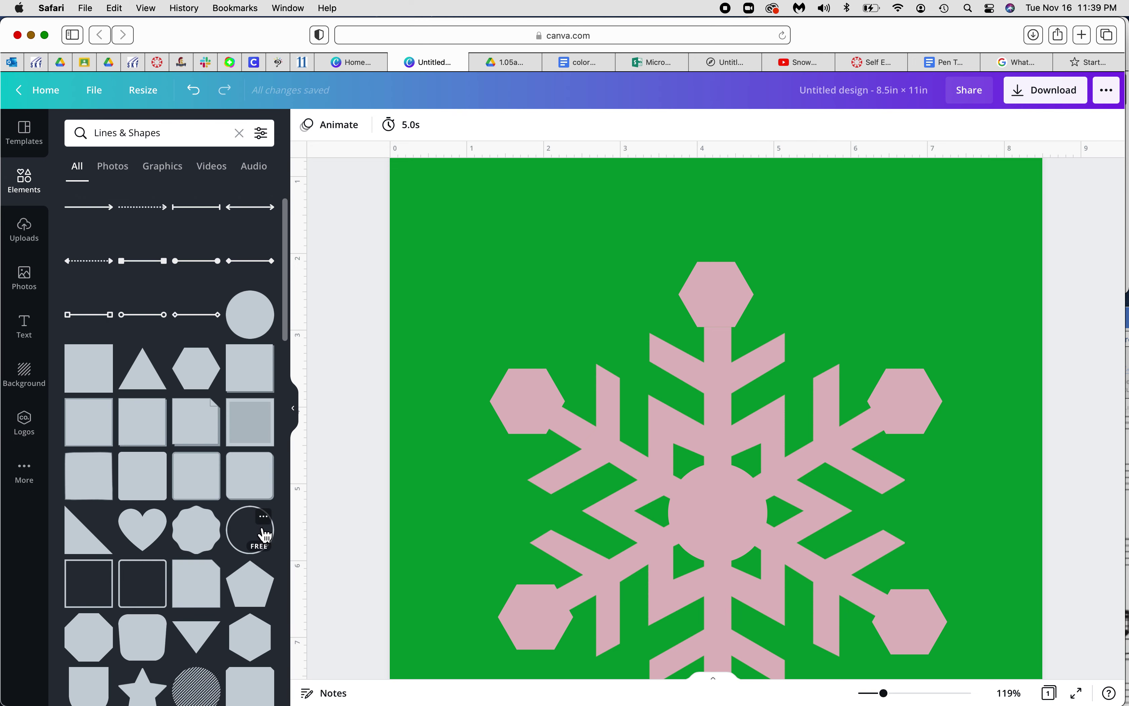
Add a Circle Border ring, shrink it to 4×4 in, centre it on the snowflake, and add a second ring
{"action": "left_click", "coordinate": [248, 549]}
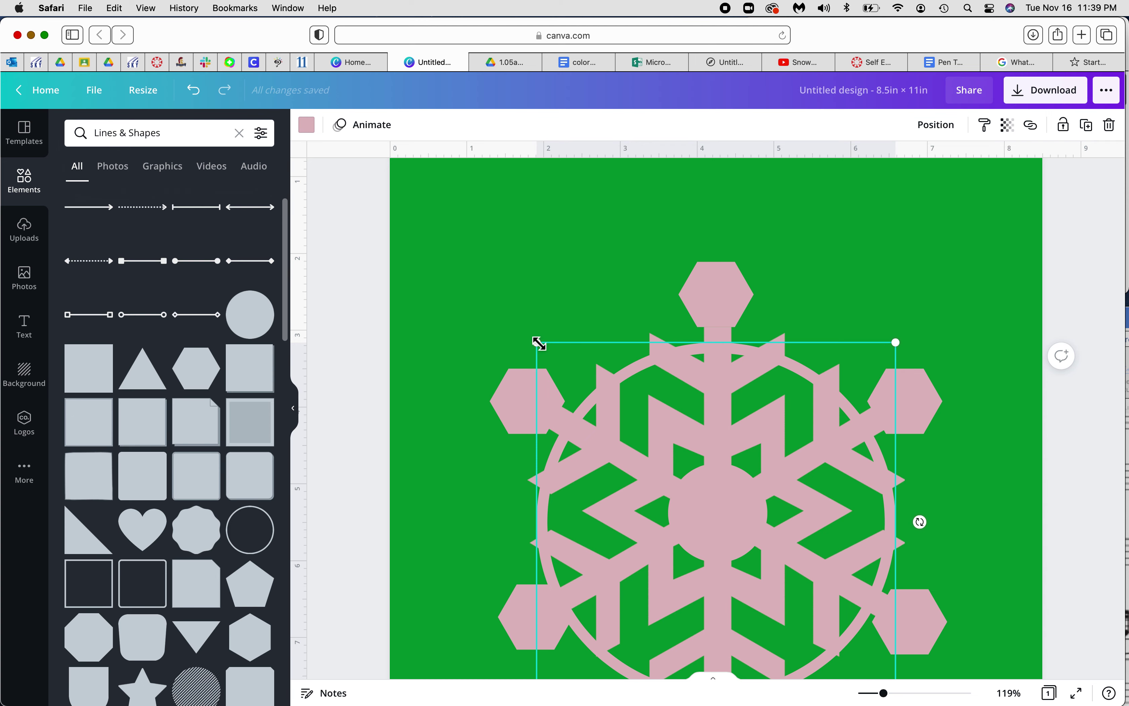
{"action": "scroll", "coordinate": [511, 287], "scroll_direction": "down", "scroll_amount": 3}
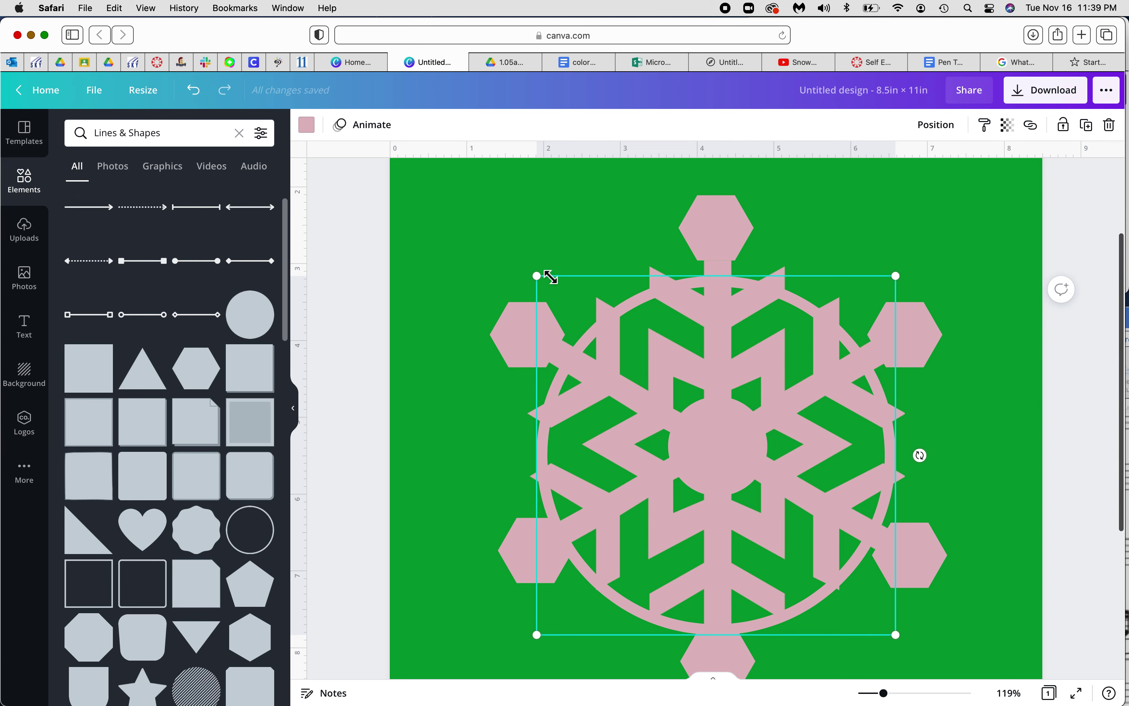
{"action": "left_click_drag", "start_coordinate": [537, 276], "coordinate": [596, 342]}
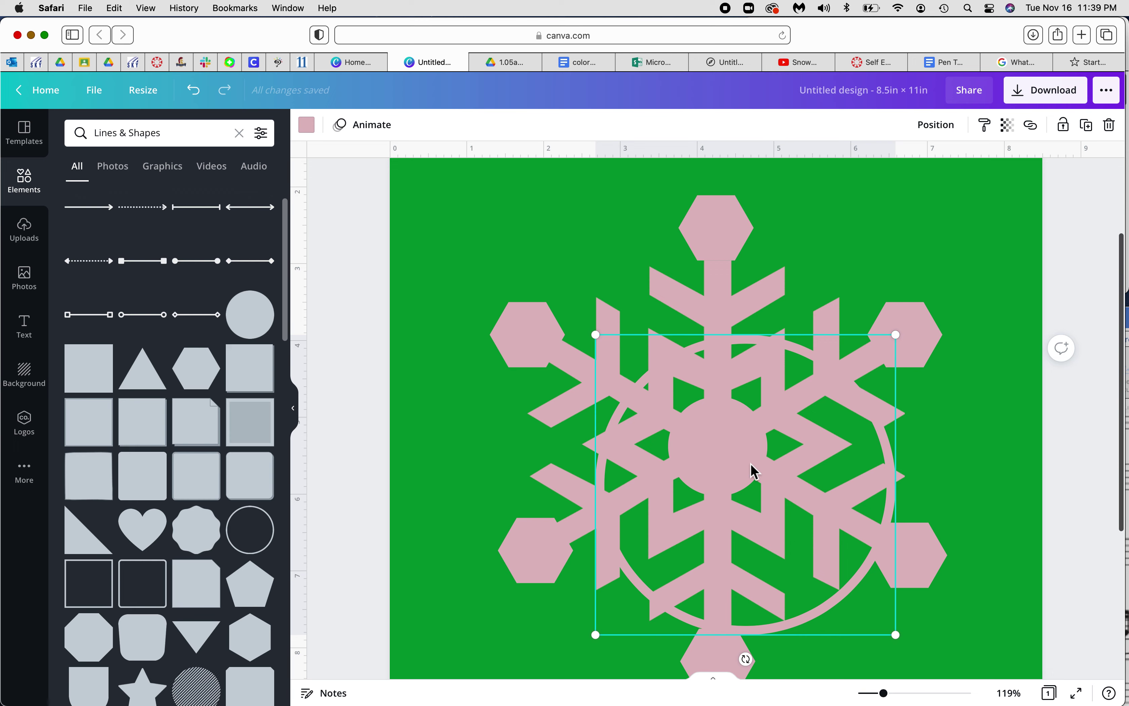
{"action": "left_click_drag", "start_coordinate": [731, 454], "coordinate": [706, 429]}
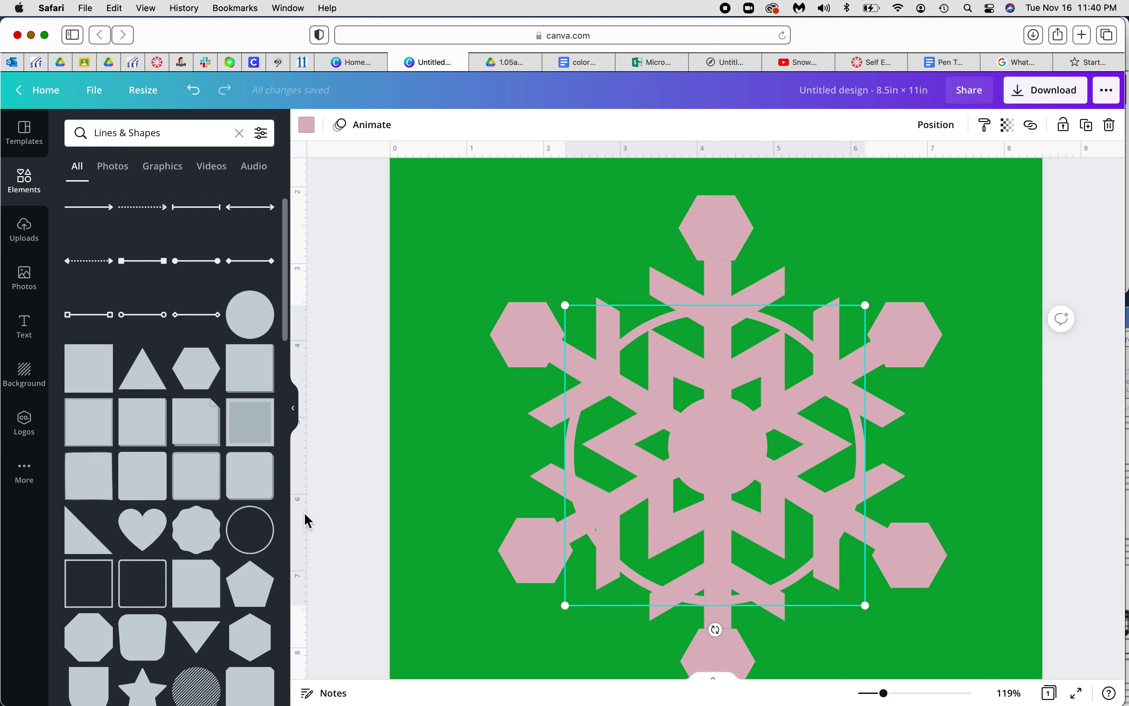
{"action": "left_click", "coordinate": [378, 507]}
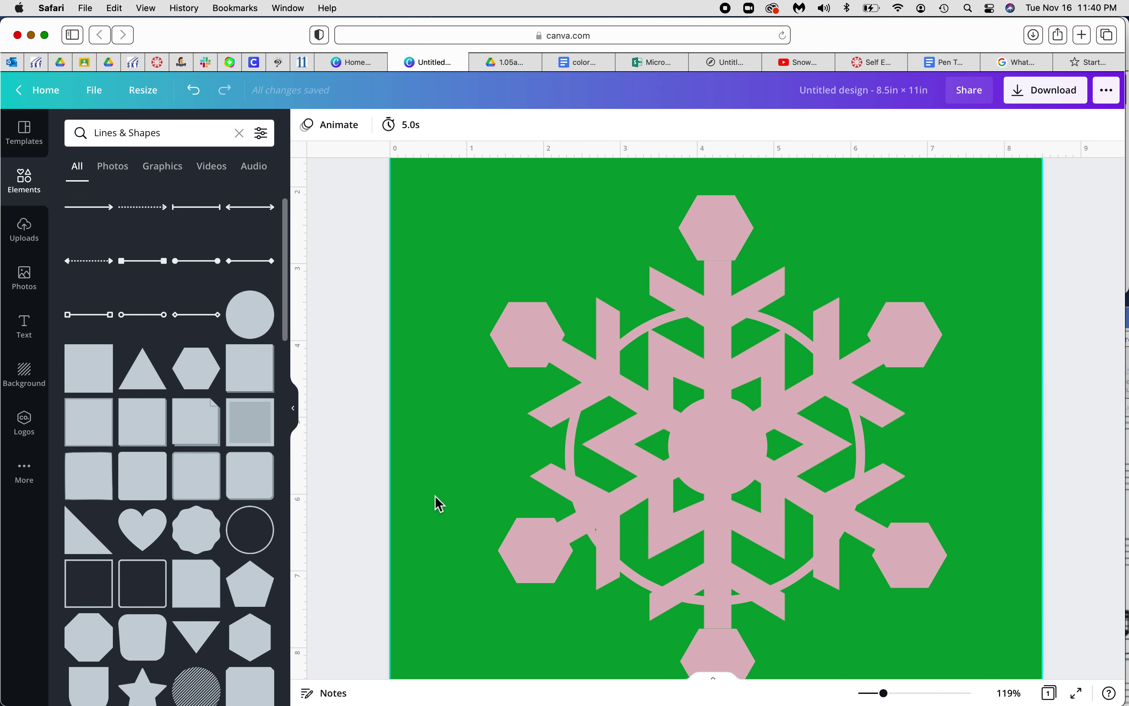
{"action": "left_click", "coordinate": [274, 540]}
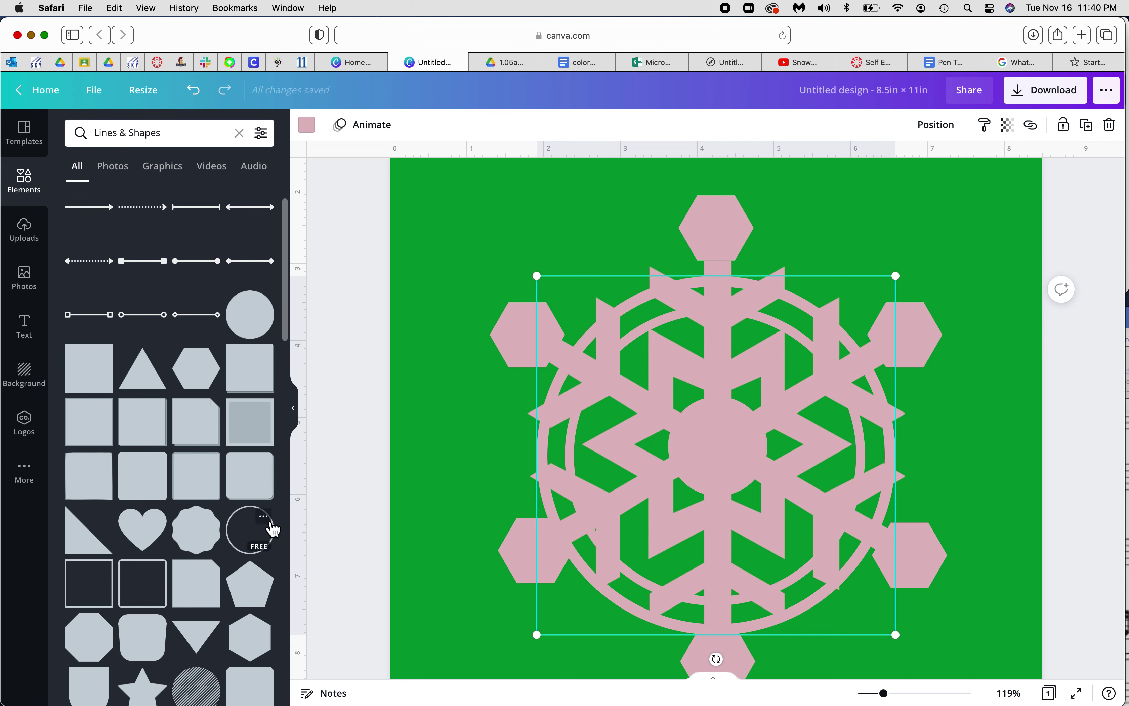
View the Circle Border element's details, then close the info popup
{"action": "left_click", "coordinate": [265, 518]}
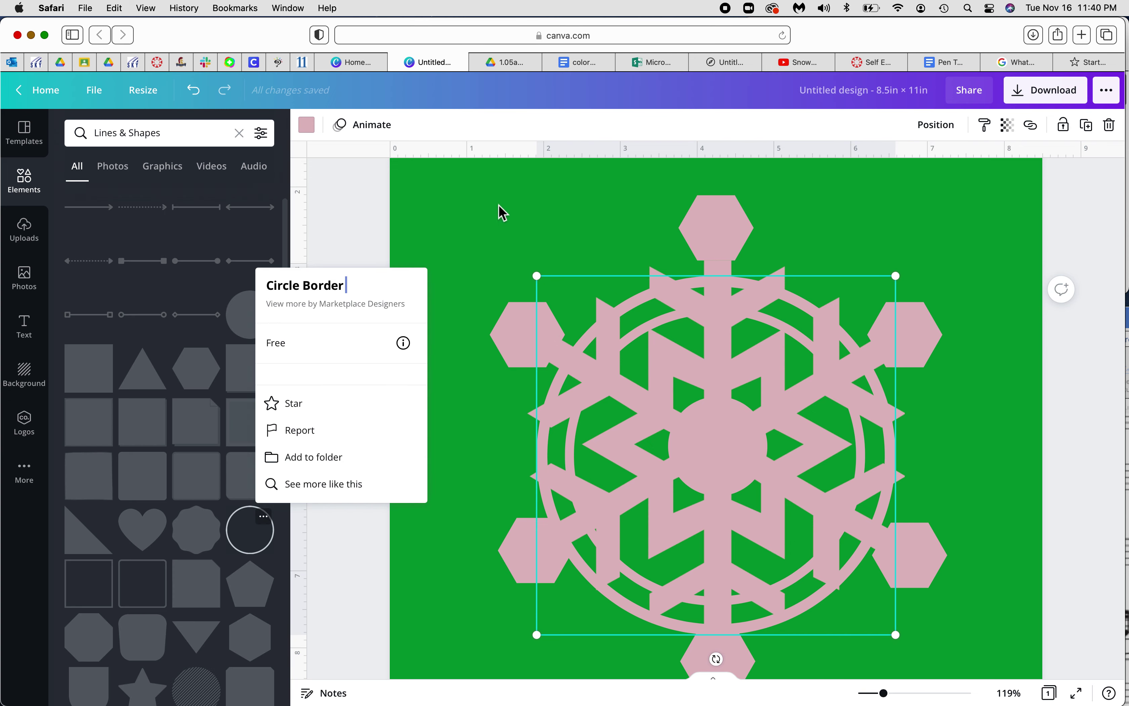
{"action": "left_click", "coordinate": [489, 209]}
{"action": "left_click", "coordinate": [264, 515]}
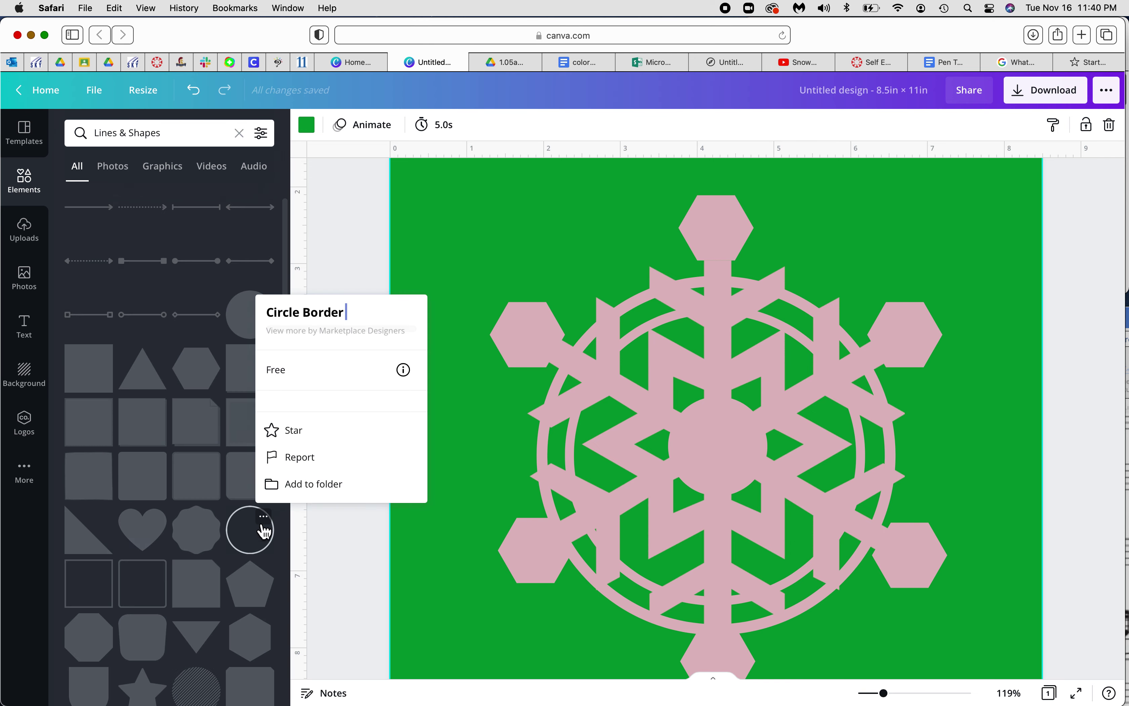
{"action": "left_click", "coordinate": [482, 242]}
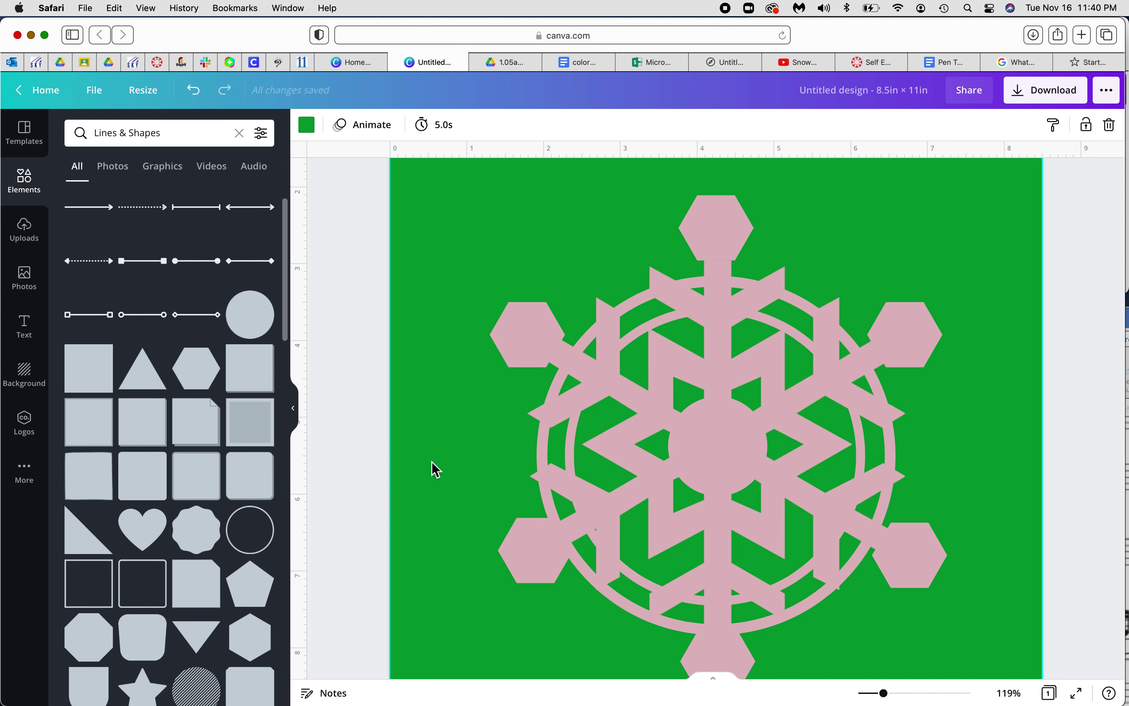
Add another Circle Border, enlarge it to 5.9 inches, and centre it over the snowflake's hexagon tips
{"action": "left_click", "coordinate": [258, 534]}
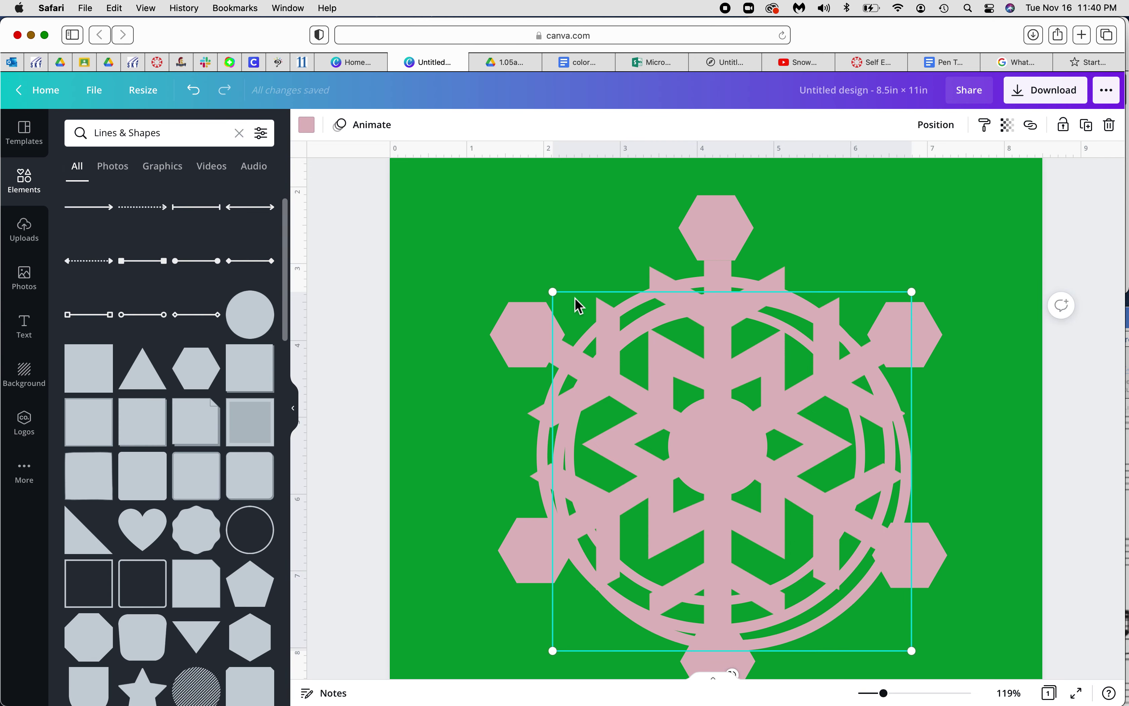
{"action": "left_click_drag", "start_coordinate": [558, 296], "coordinate": [483, 195]}
{"action": "left_click_drag", "start_coordinate": [579, 280], "coordinate": [611, 312]}
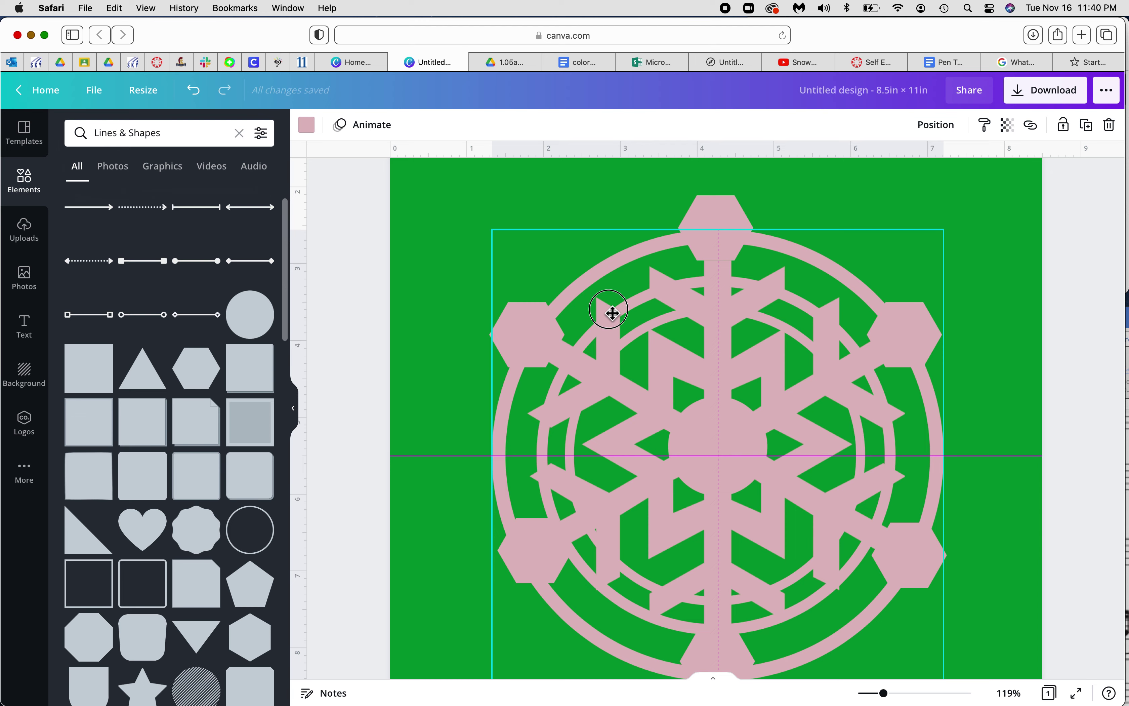
{"action": "left_click_drag", "start_coordinate": [613, 313], "coordinate": [612, 313]}
{"action": "scroll", "coordinate": [835, 336], "scroll_direction": "down", "scroll_amount": 3}
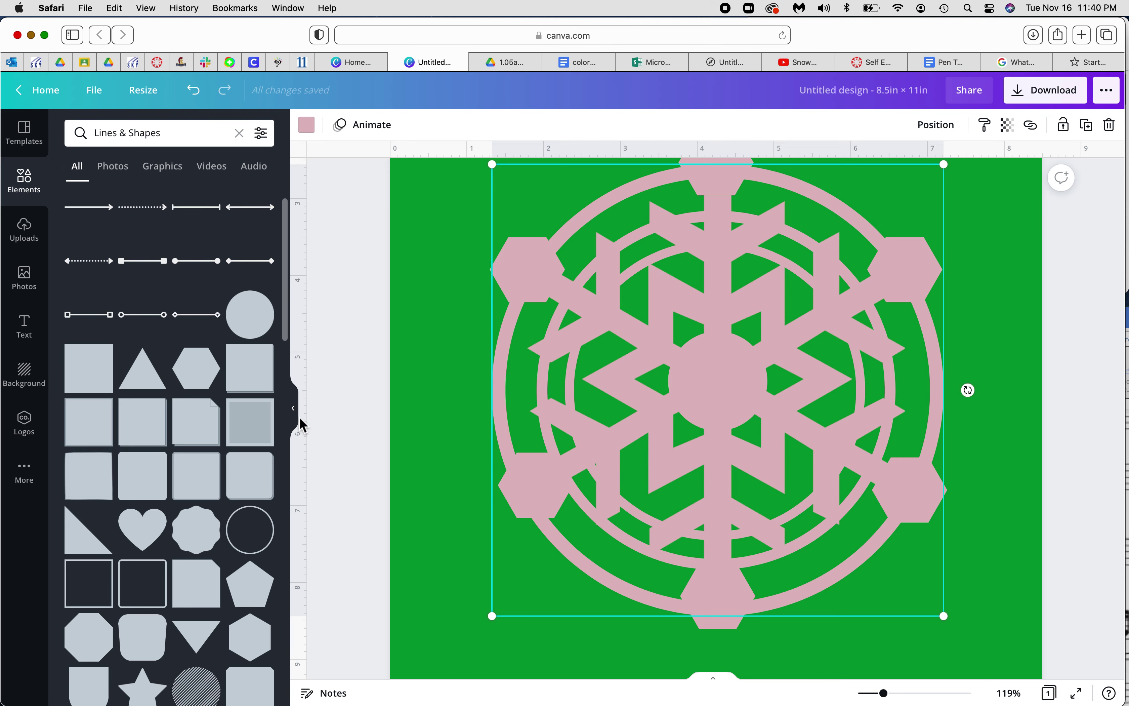
Add a filled circle, shrink it to 0.9 inches, colour it green #009933, and centre it on the snowflake
{"action": "left_click", "coordinate": [265, 322]}
{"action": "left_click_drag", "start_coordinate": [554, 229], "coordinate": [925, 593]}
{"action": "left_click", "coordinate": [308, 126]}
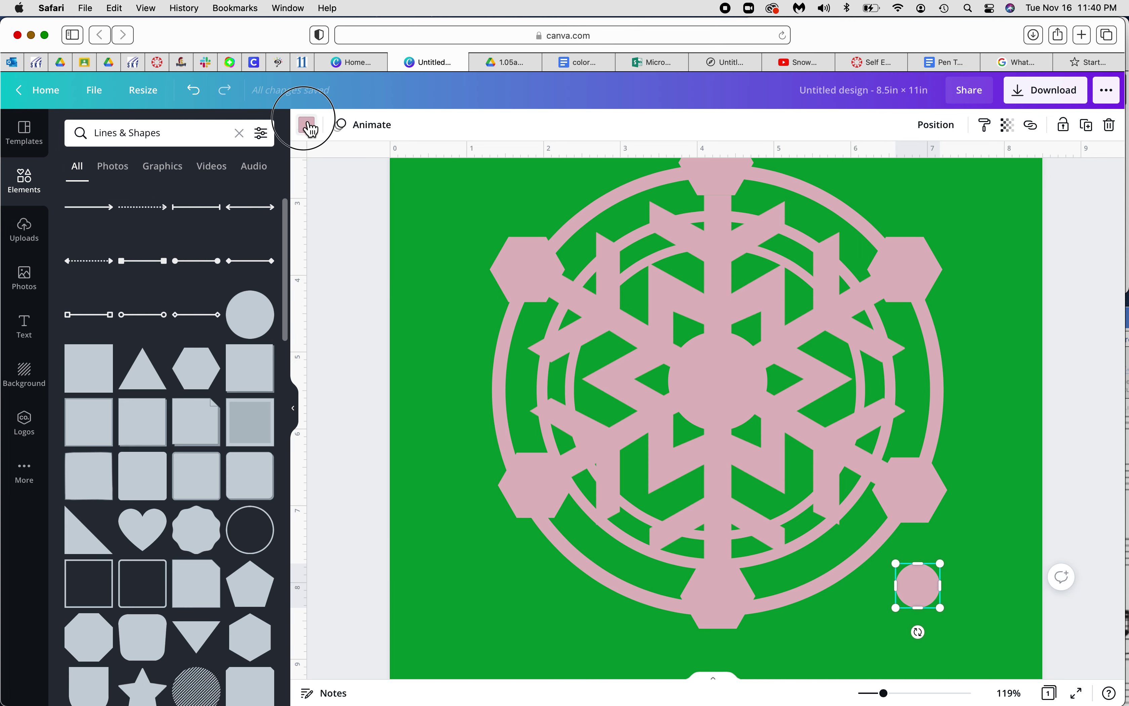
{"action": "left_click", "coordinate": [115, 195]}
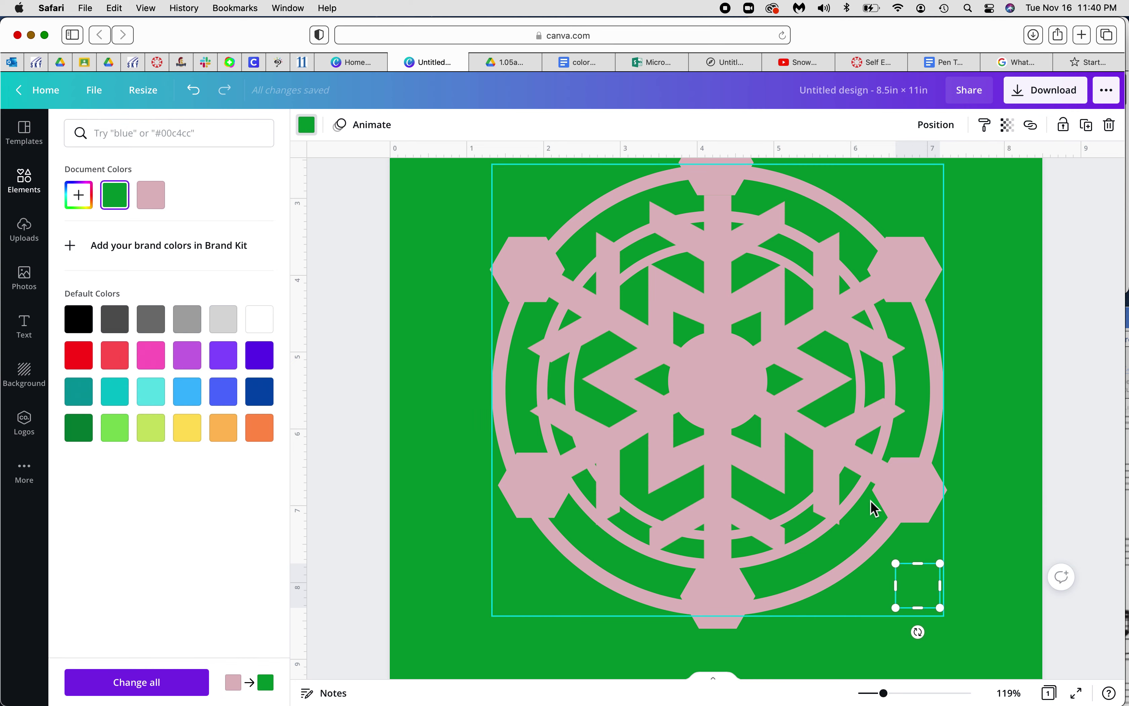
{"action": "left_click", "coordinate": [880, 527]}
{"action": "left_click_drag", "start_coordinate": [881, 529], "coordinate": [727, 373]}
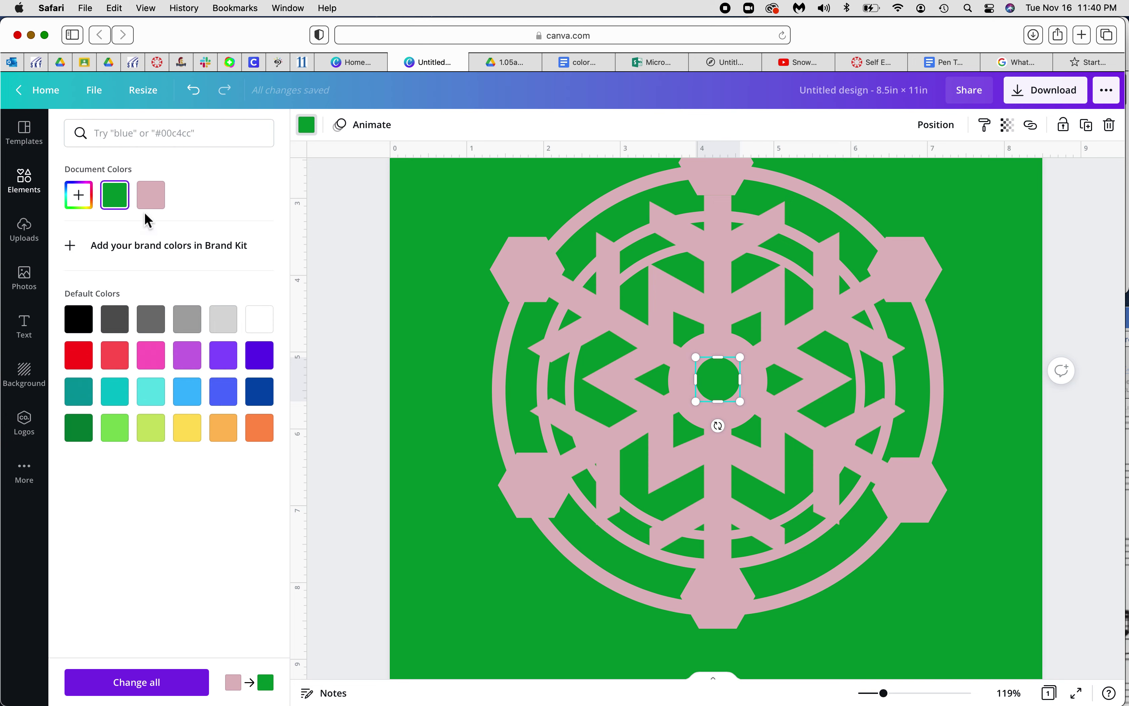
{"action": "left_click", "coordinate": [24, 181]}
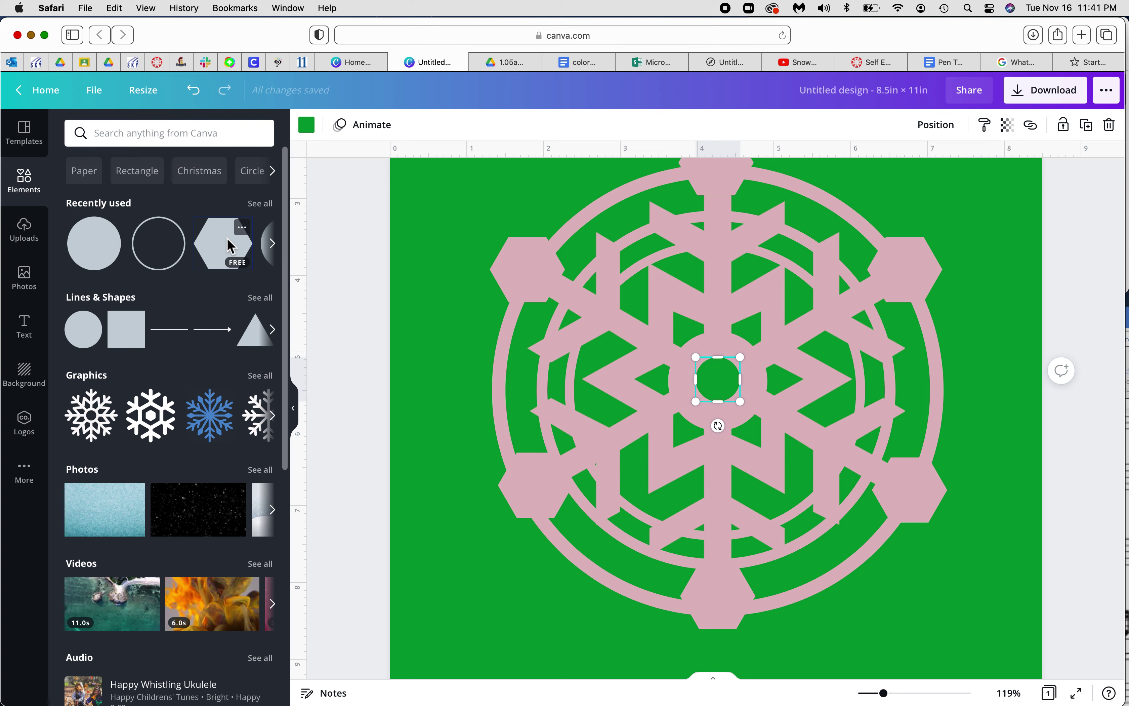
Add a hexagon, shrink it to a small size, and colour it green
{"action": "left_click", "coordinate": [223, 243]}
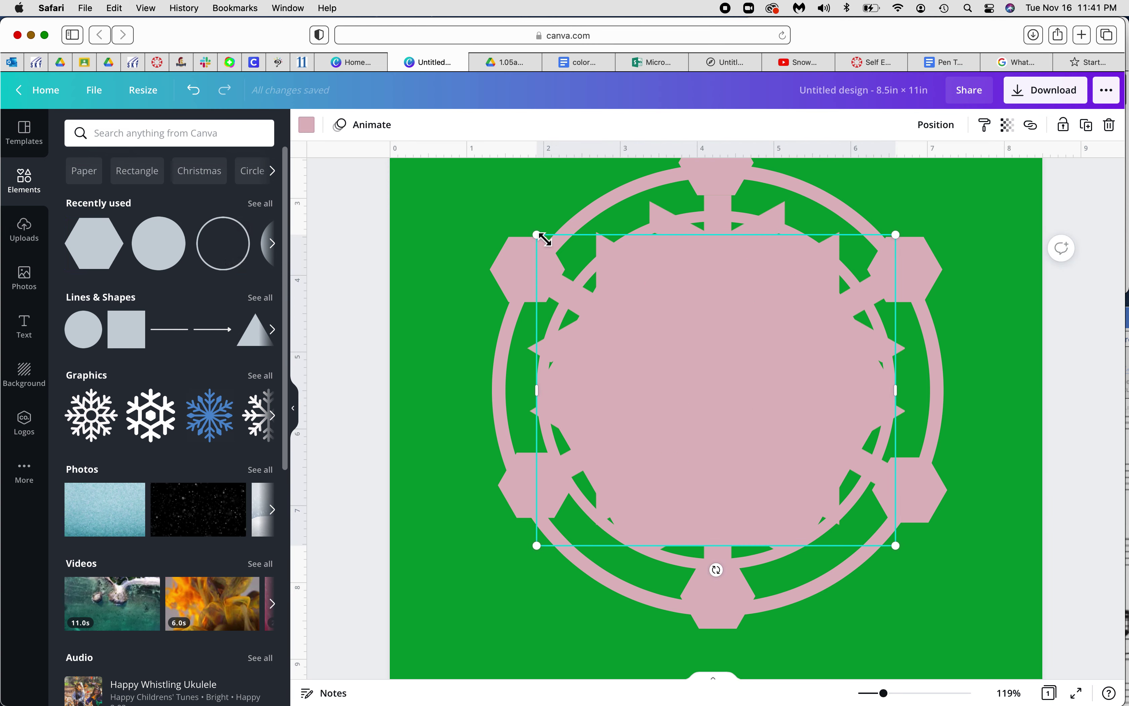
{"action": "left_click_drag", "start_coordinate": [541, 238], "coordinate": [920, 499]}
{"action": "left_click", "coordinate": [305, 124]}
{"action": "left_click", "coordinate": [126, 203]}
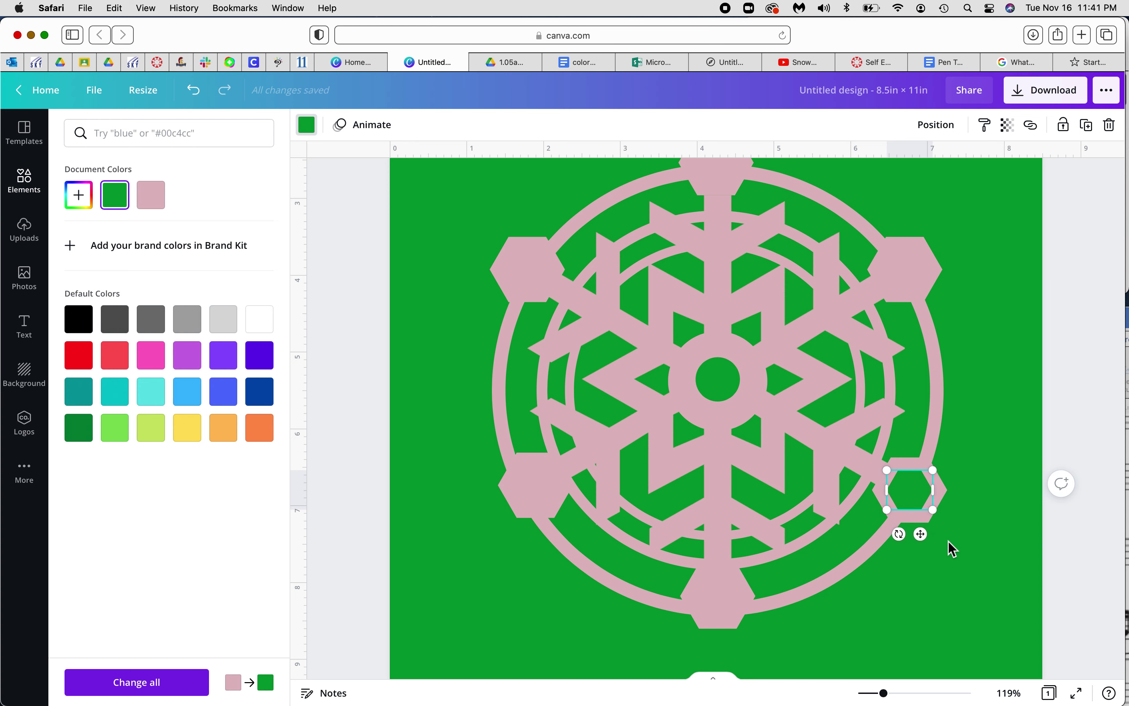
{"action": "key", "text": "shift+Down"}
{"action": "key", "text": "shift+Right"}
{"action": "key", "text": "shift+Down"}
{"action": "key", "text": "shift+Right"}
{"action": "key", "text": "shift+Down"}
{"action": "key", "text": "shift+Right"}
{"action": "key", "text": "shift+Down"}
{"action": "key", "text": "shift+Right"}
{"action": "key", "text": "shift+Down"}
{"action": "key", "text": "shift+Right"}
{"action": "key", "text": "shift+Down"}
{"action": "key", "text": "shift+Right"}
{"action": "key", "text": "shift+Down"}
{"action": "key", "text": "shift+Right"}
{"action": "key", "text": "shift+Down"}
{"action": "key", "text": "shift+Right"}
{"action": "key", "text": "shift+Down"}
{"action": "key", "text": "shift+Right"}
{"action": "key", "text": "shift+Down"}
{"action": "key", "text": "shift+Right"}
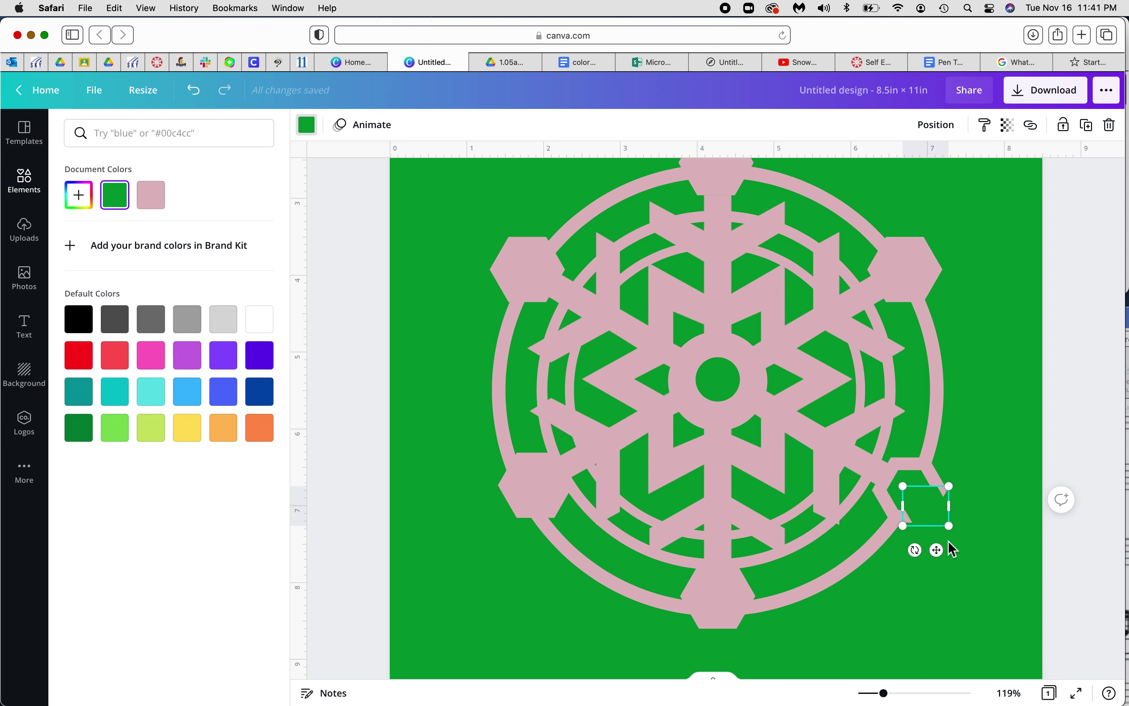
Place small green hexagons on the upper-right, top, bottom, lower-left and upper-left pink hexagons
{"action": "left_click_drag", "start_coordinate": [995, 580], "coordinate": [912, 282]}
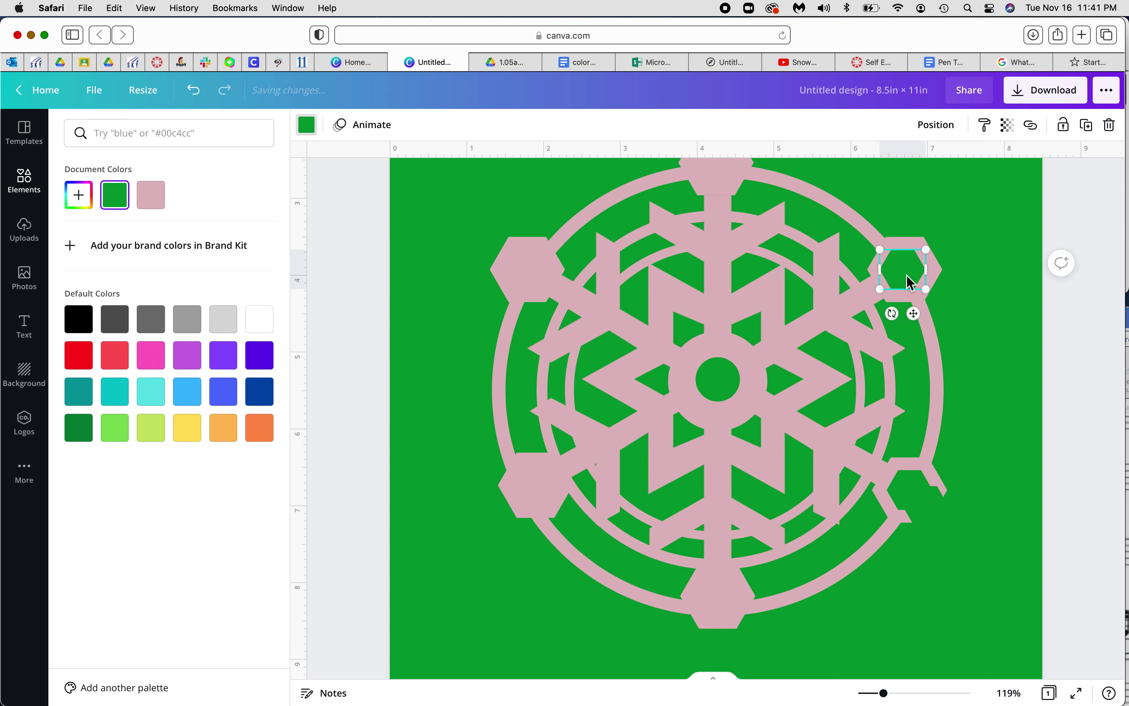
{"action": "left_click_drag", "start_coordinate": [957, 540], "coordinate": [728, 182]}
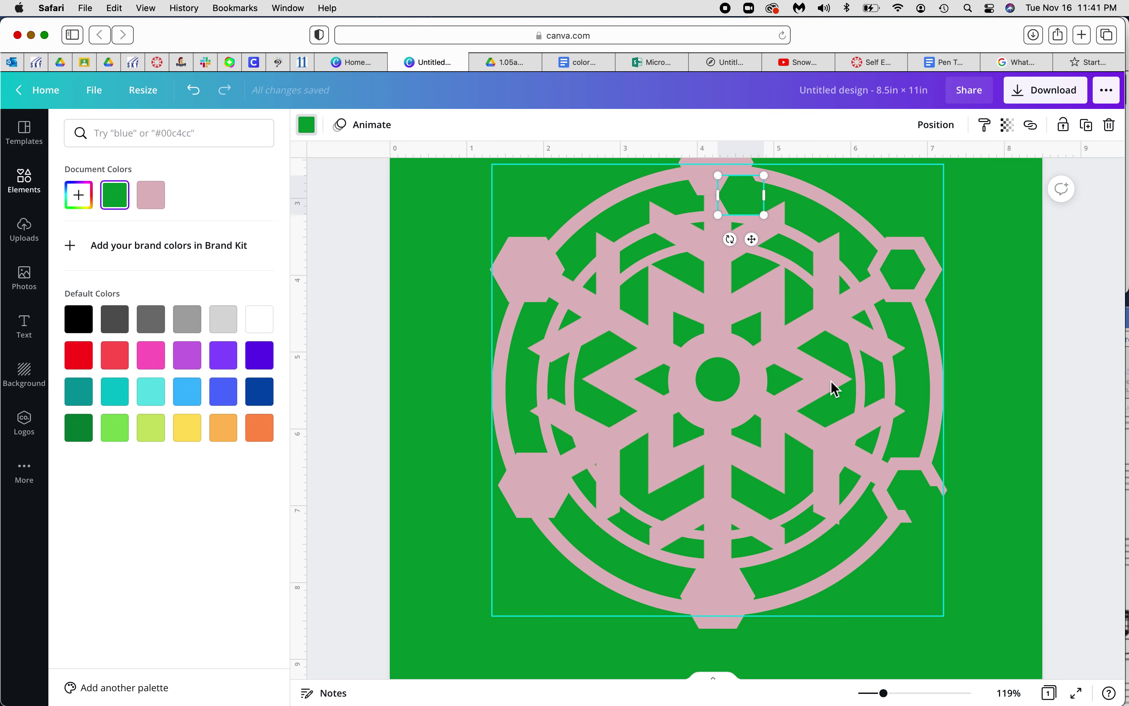
{"action": "left_click", "coordinate": [937, 521]}
{"action": "left_click_drag", "start_coordinate": [947, 532], "coordinate": [702, 586]}
{"action": "left_click", "coordinate": [930, 512]}
{"action": "left_click_drag", "start_coordinate": [930, 512], "coordinate": [521, 467]}
{"action": "left_click", "coordinate": [927, 503]}
{"action": "left_click_drag", "start_coordinate": [735, 369], "coordinate": [524, 262]}
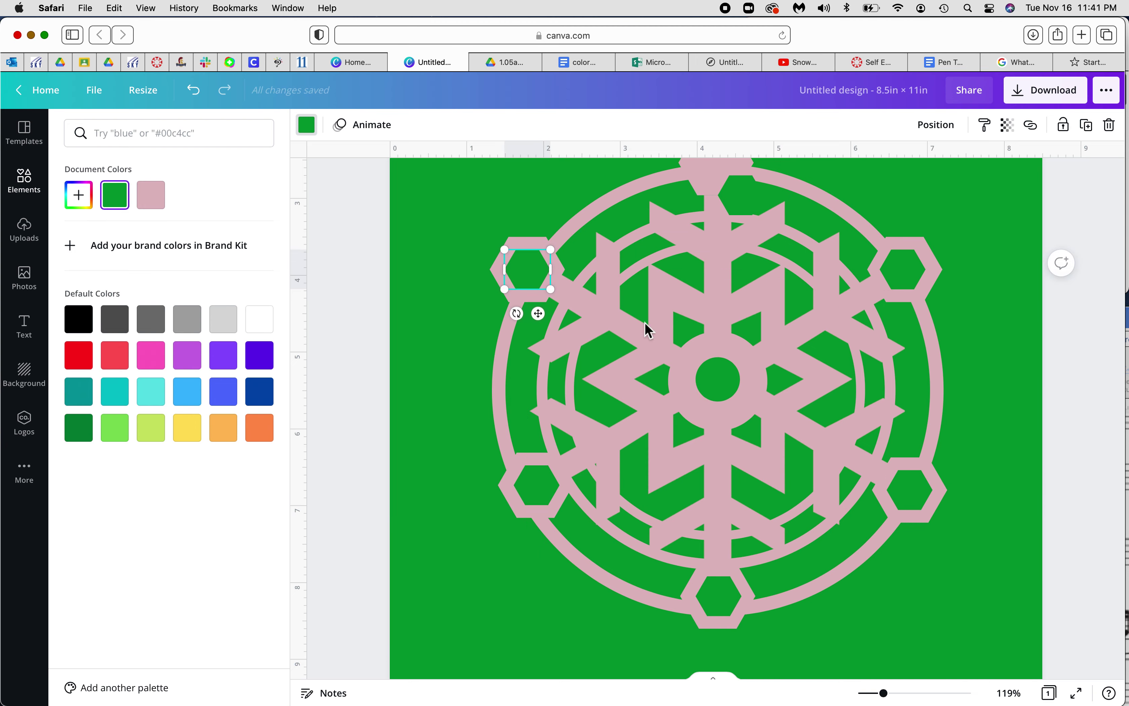
Fine-tune the upper-right and top green hexagons so they sit centred in their pink caps
{"action": "scroll", "coordinate": [973, 495], "scroll_direction": "up", "scroll_amount": 3}
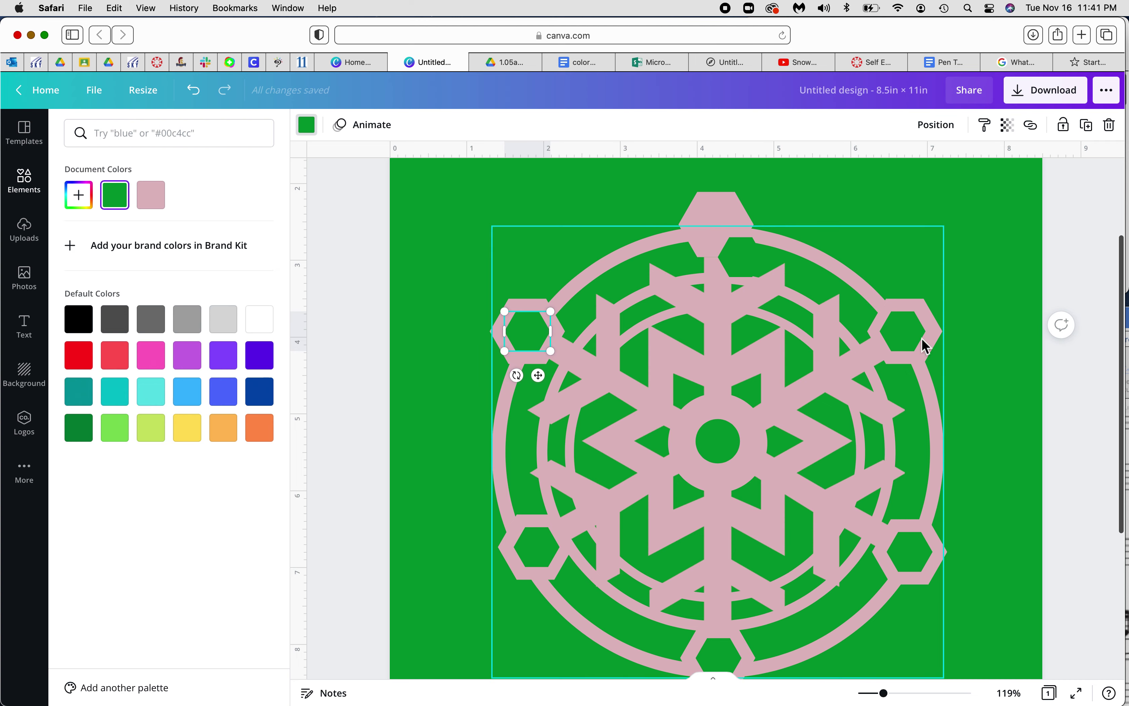
{"action": "left_click", "coordinate": [917, 334]}
{"action": "left_click_drag", "start_coordinate": [918, 334], "coordinate": [920, 334]}
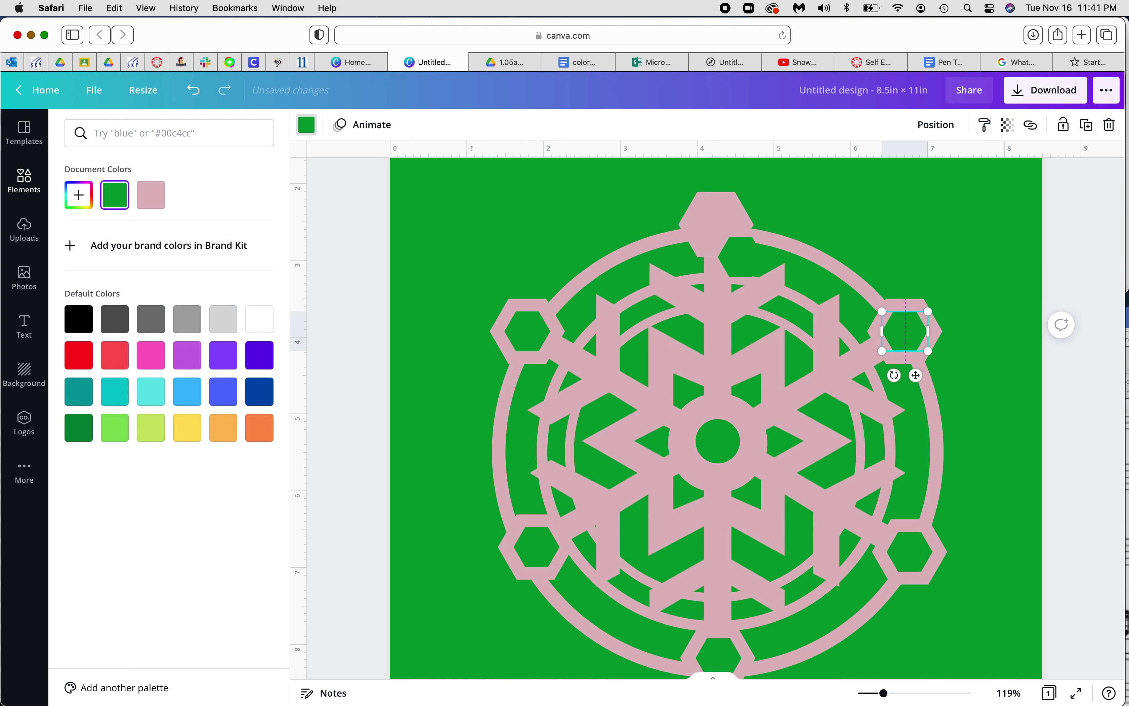
{"action": "left_click_drag", "start_coordinate": [738, 226], "coordinate": [718, 219]}
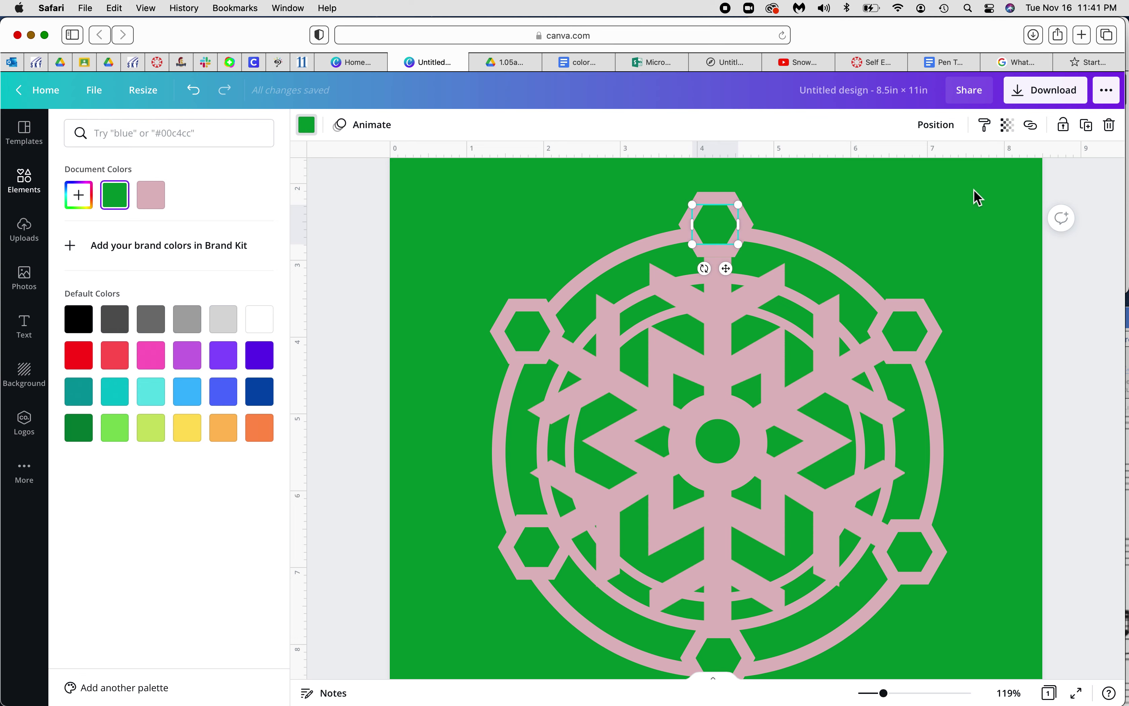
Replace the design title with the student's full name plus '.pinksnow1' and commit it
{"action": "left_click", "coordinate": [867, 91]}
{"action": "key", "text": "BackSpace"}
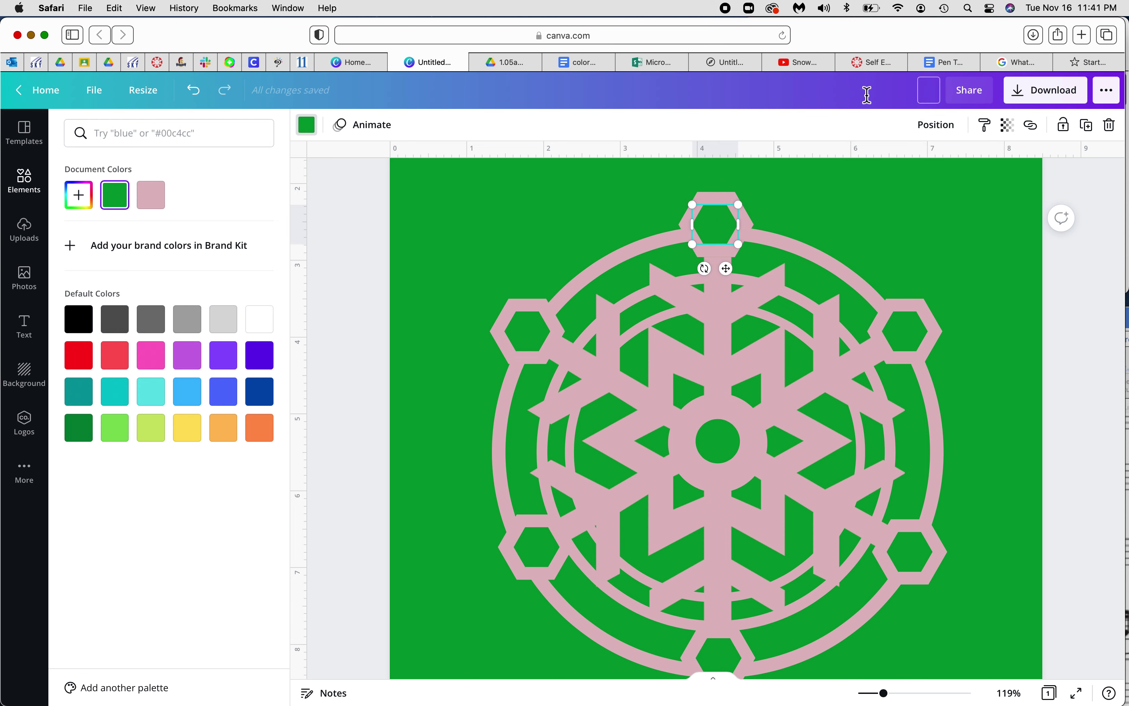
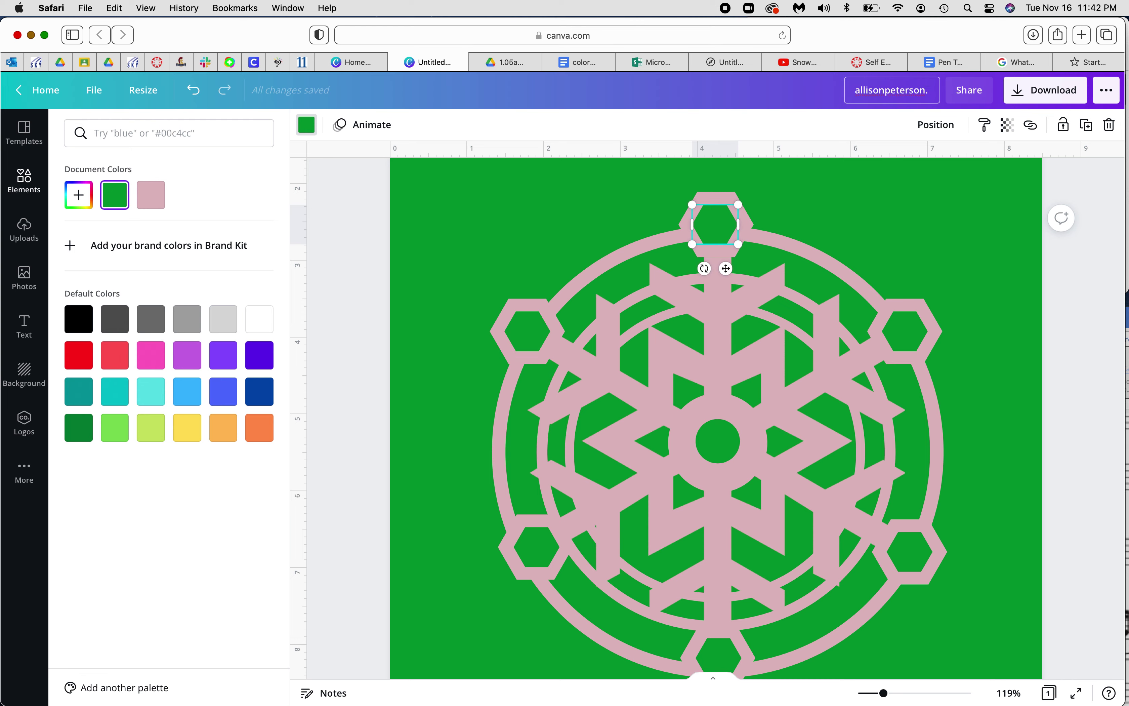
{"action": "type", "text": "pinksnow1"}
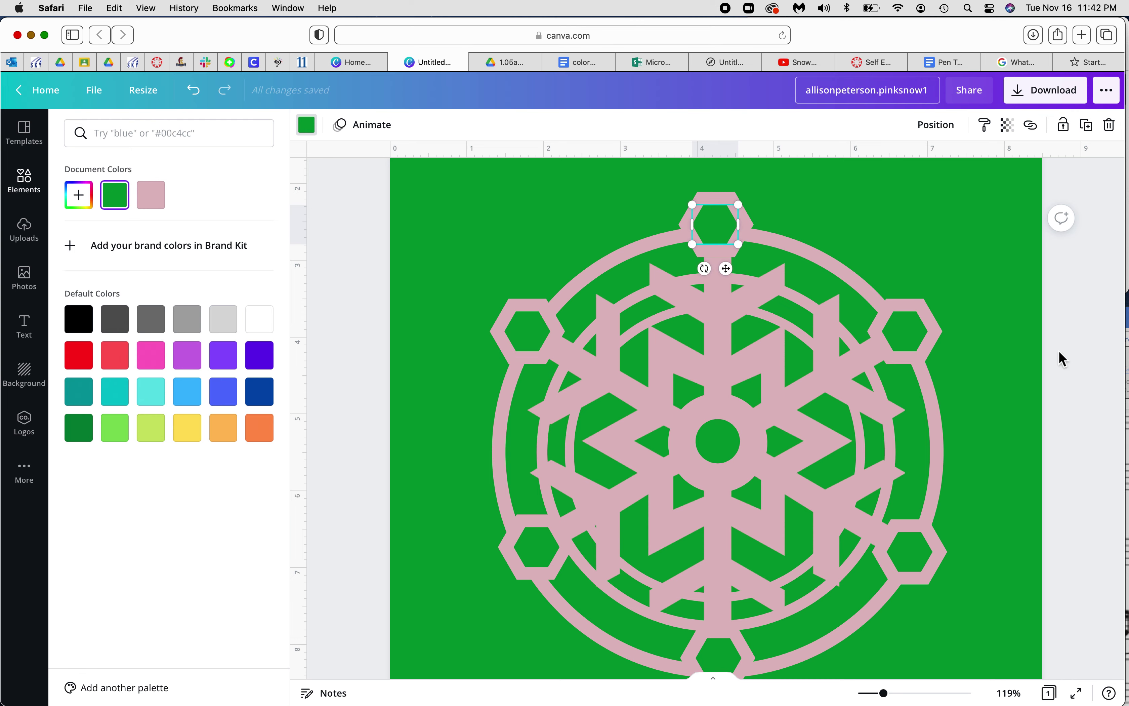
{"action": "left_click", "coordinate": [1065, 359]}
{"action": "left_click", "coordinate": [1019, 372]}
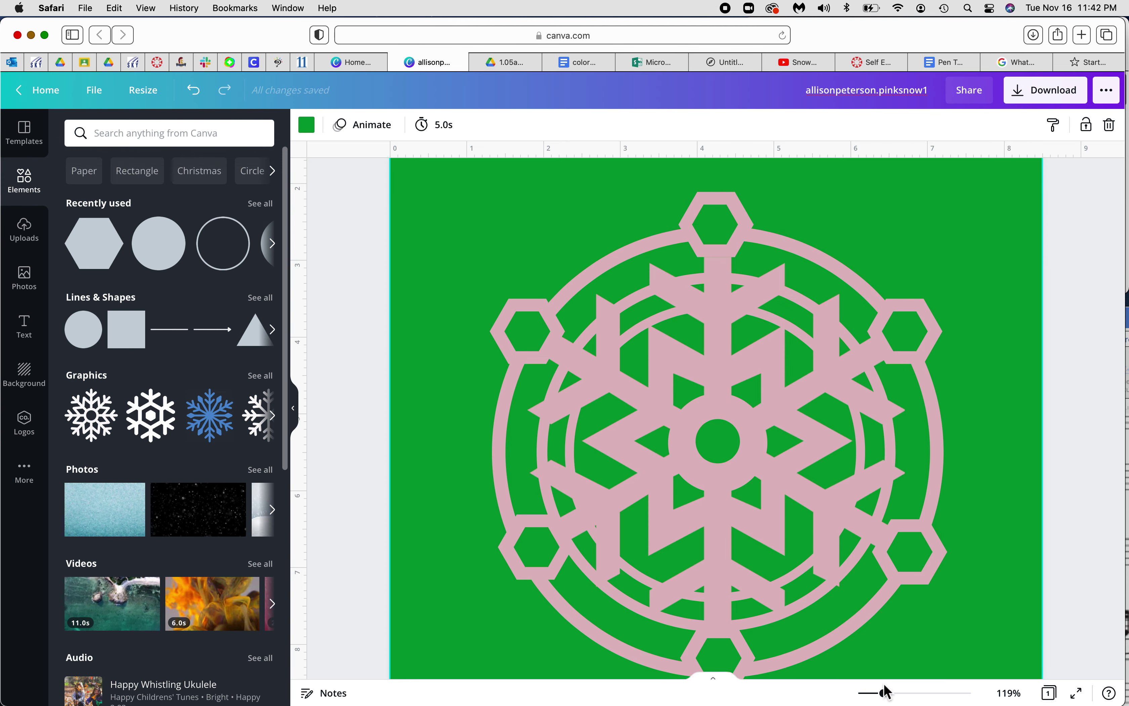
Zoom out to 55% to show the whole page, browse all graphics, and open the Download panel
{"action": "left_click_drag", "start_coordinate": [886, 696], "coordinate": [876, 696]}
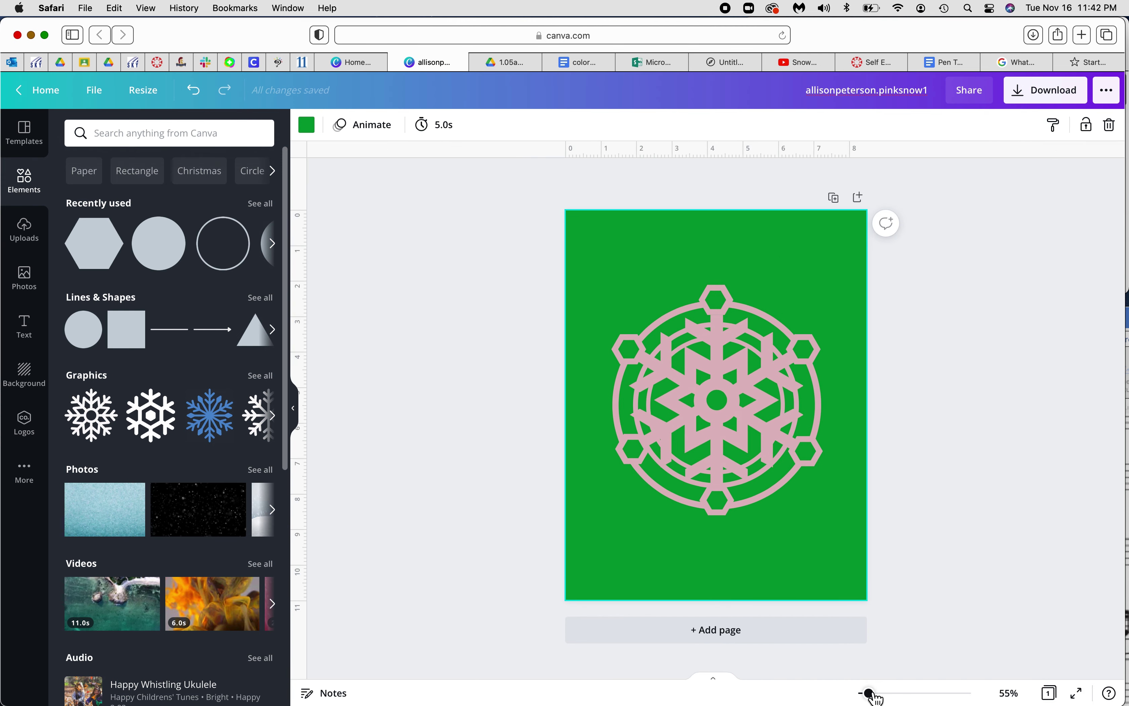
{"action": "left_click", "coordinate": [949, 562]}
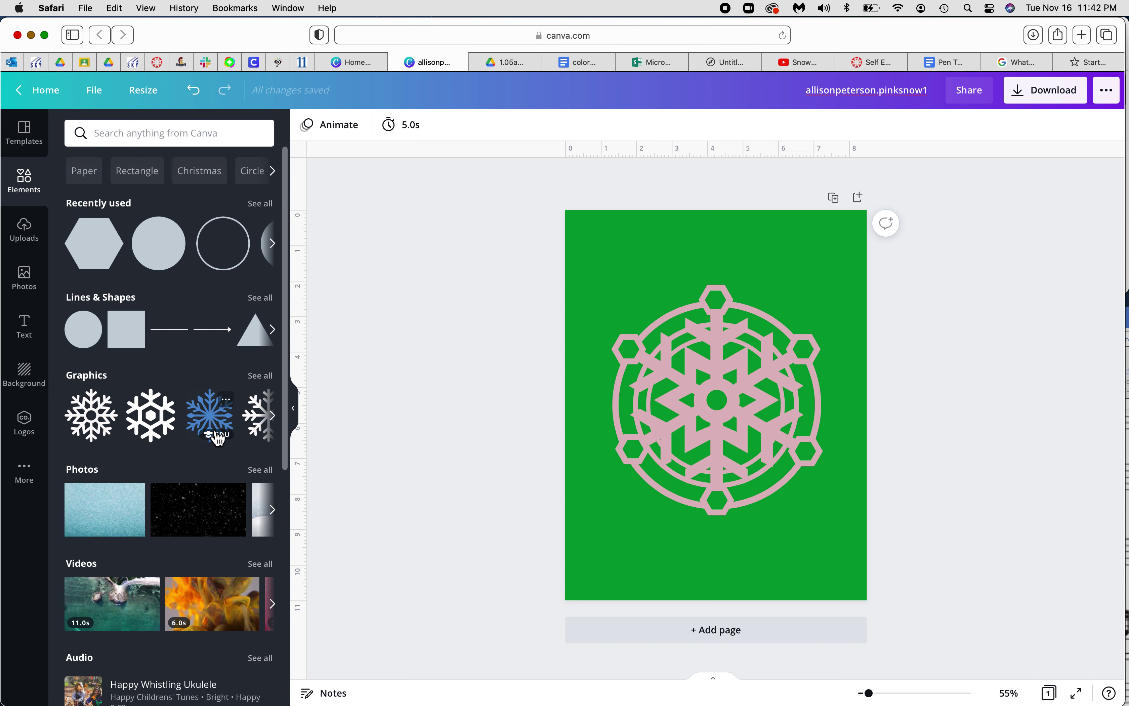
{"action": "left_click", "coordinate": [266, 380]}
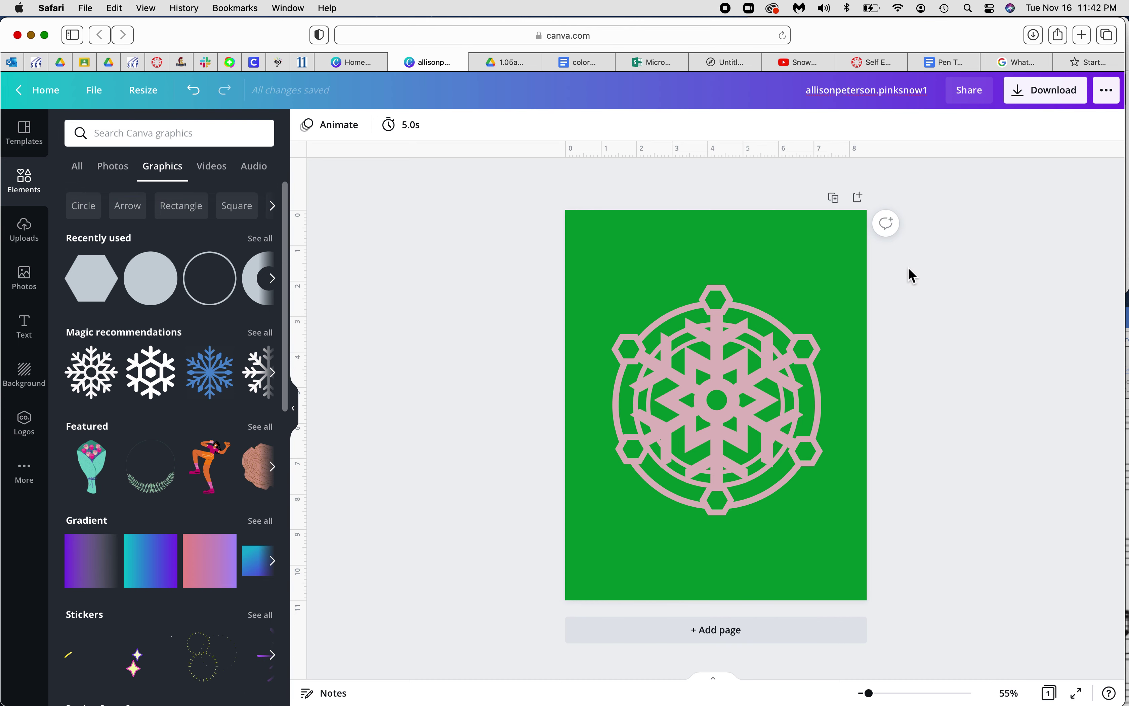
{"action": "left_click", "coordinate": [1052, 93]}
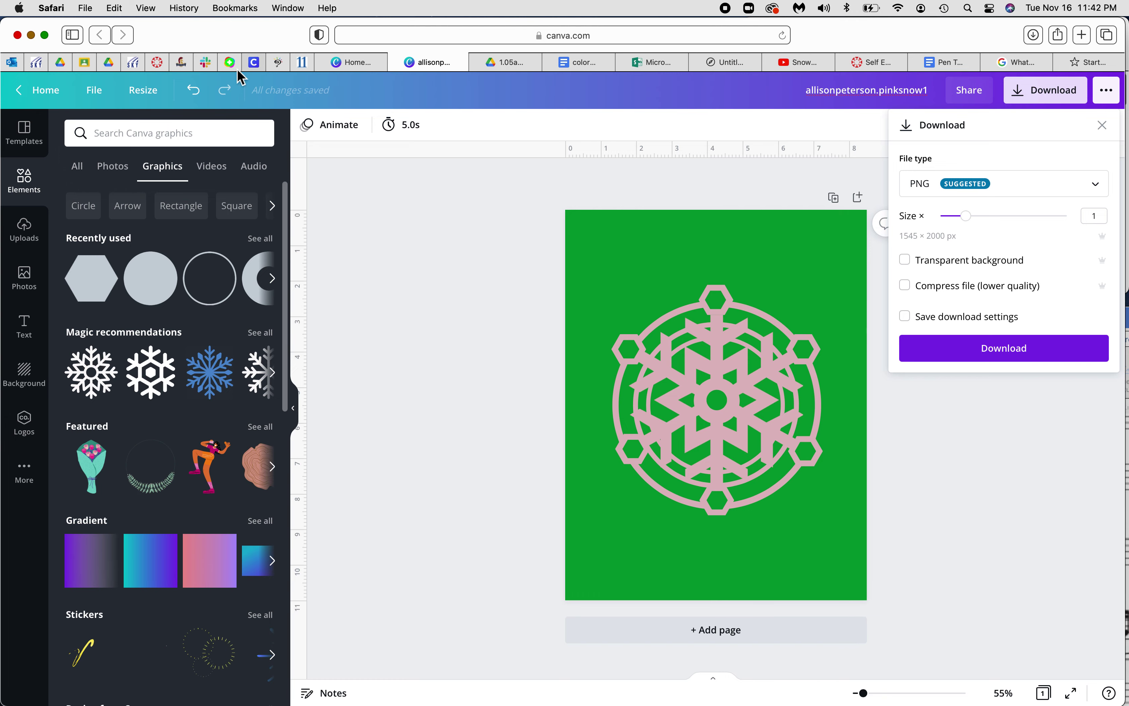
Check the assignment instructions, then marquee-select every snowflake piece and group them
{"action": "left_click", "coordinate": [158, 62]}
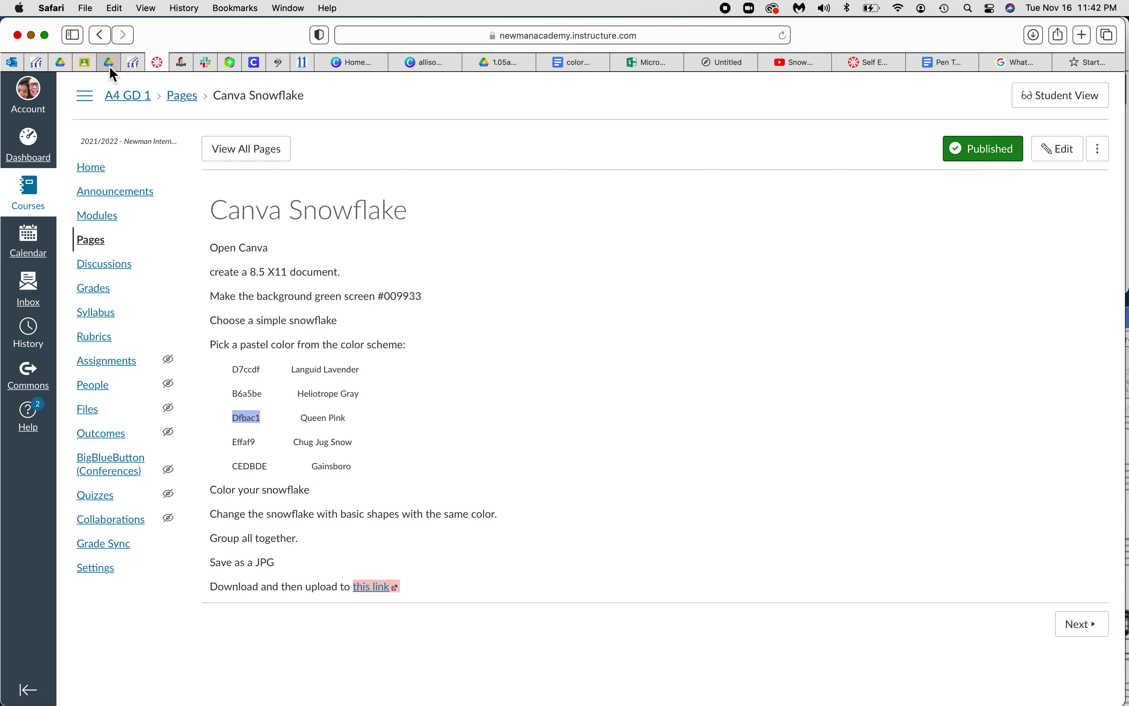
{"action": "left_click", "coordinate": [426, 62]}
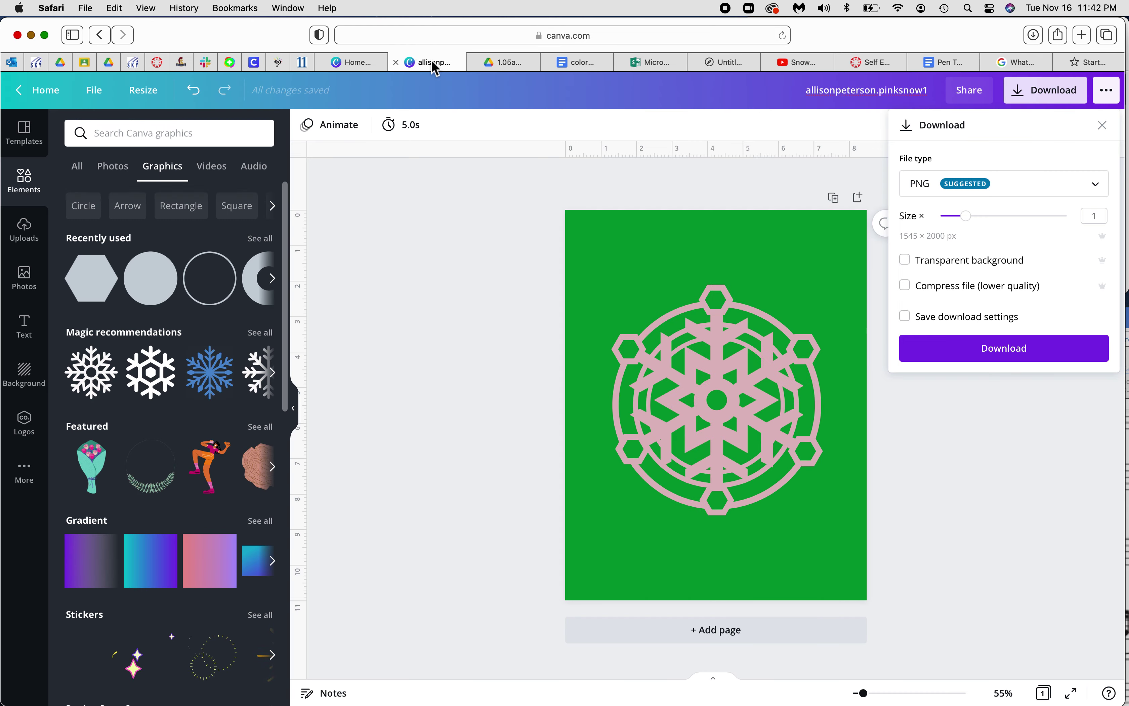
{"action": "left_click", "coordinate": [957, 350]}
{"action": "left_click_drag", "start_coordinate": [516, 257], "coordinate": [881, 543]}
{"action": "left_click", "coordinate": [914, 128]}
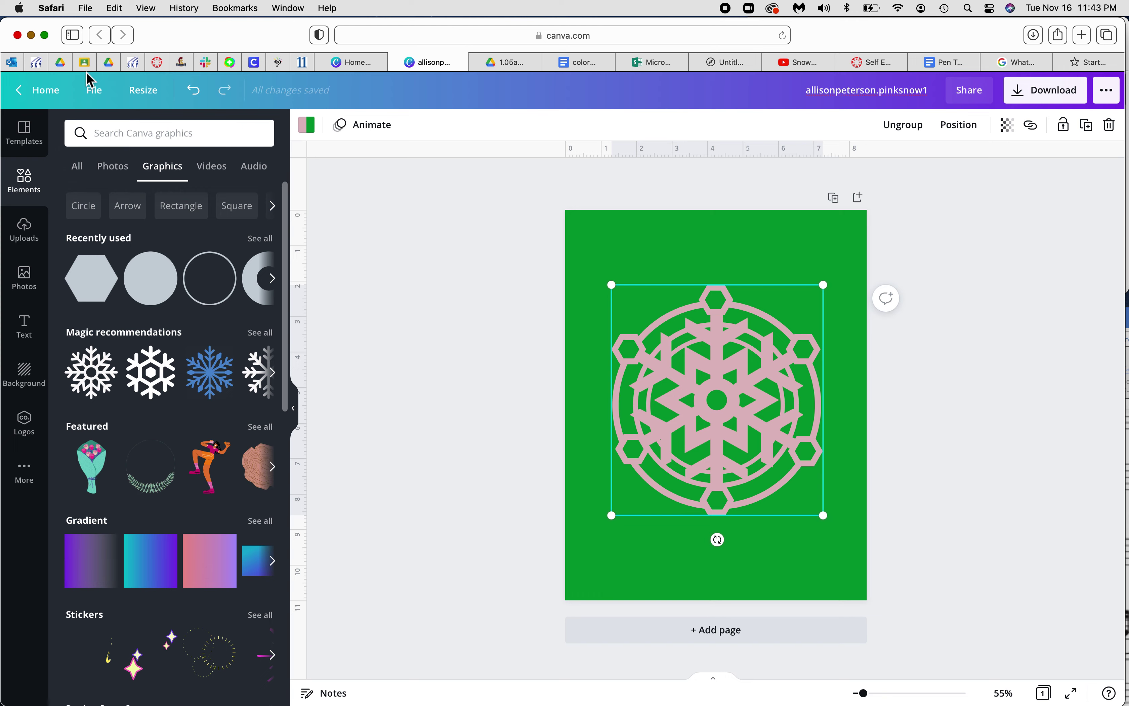
Recheck the assignment instructions and reopen the Download panel for the design
{"action": "left_click", "coordinate": [157, 62]}
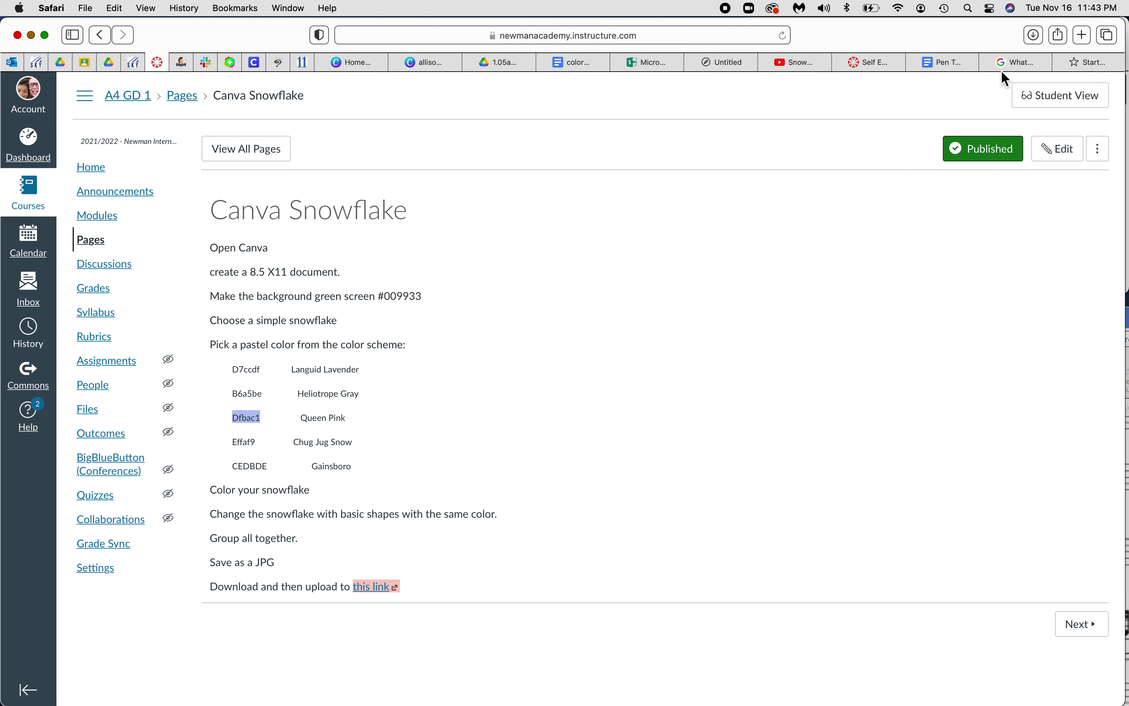
{"action": "left_click", "coordinate": [437, 61]}
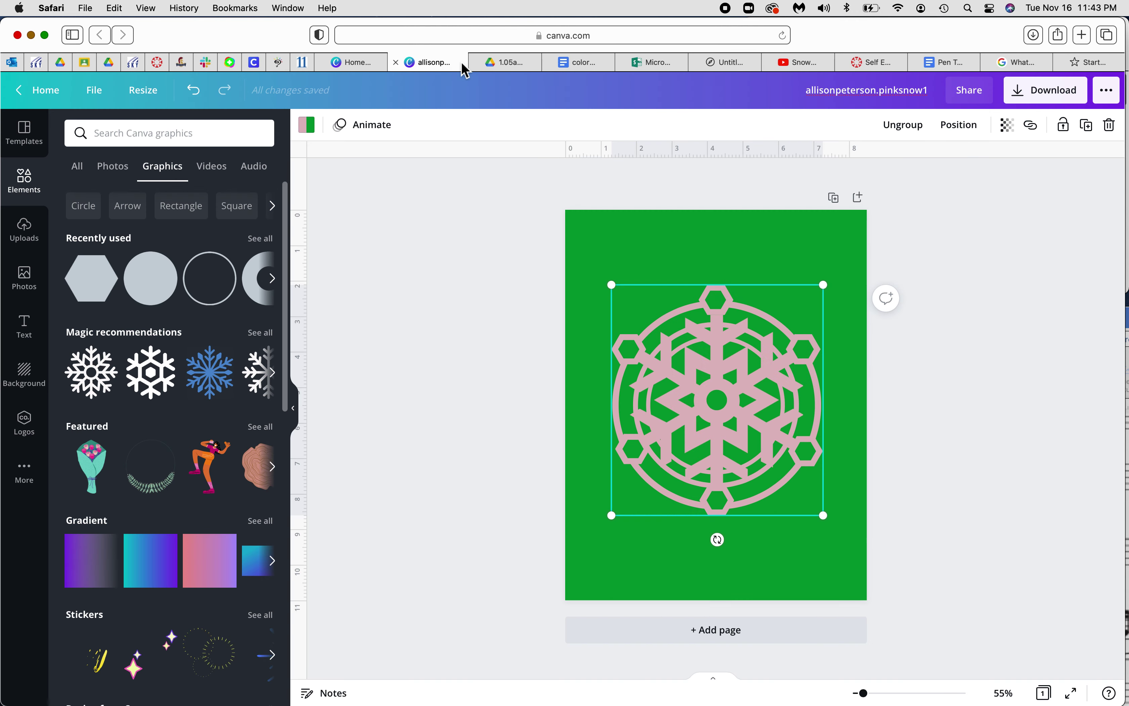
{"action": "left_click", "coordinate": [1055, 98]}
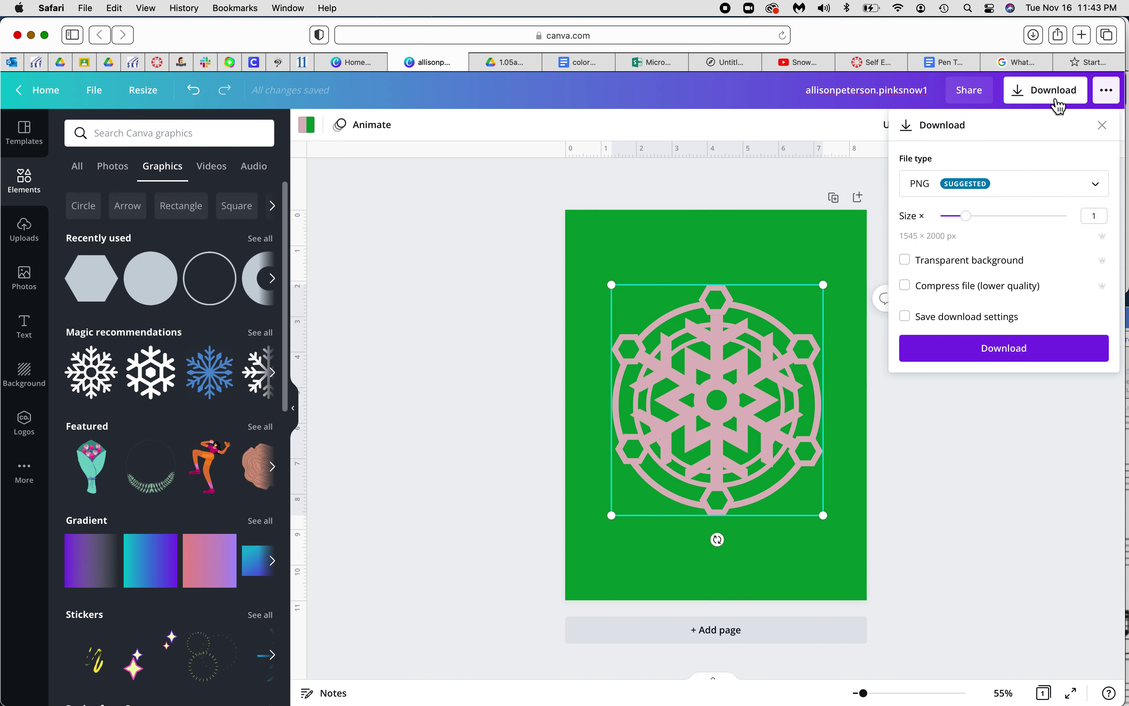
Set the file type to JPG, keep size at 1 (1545 × 2000 px), and download it
{"action": "left_click", "coordinate": [1035, 190]}
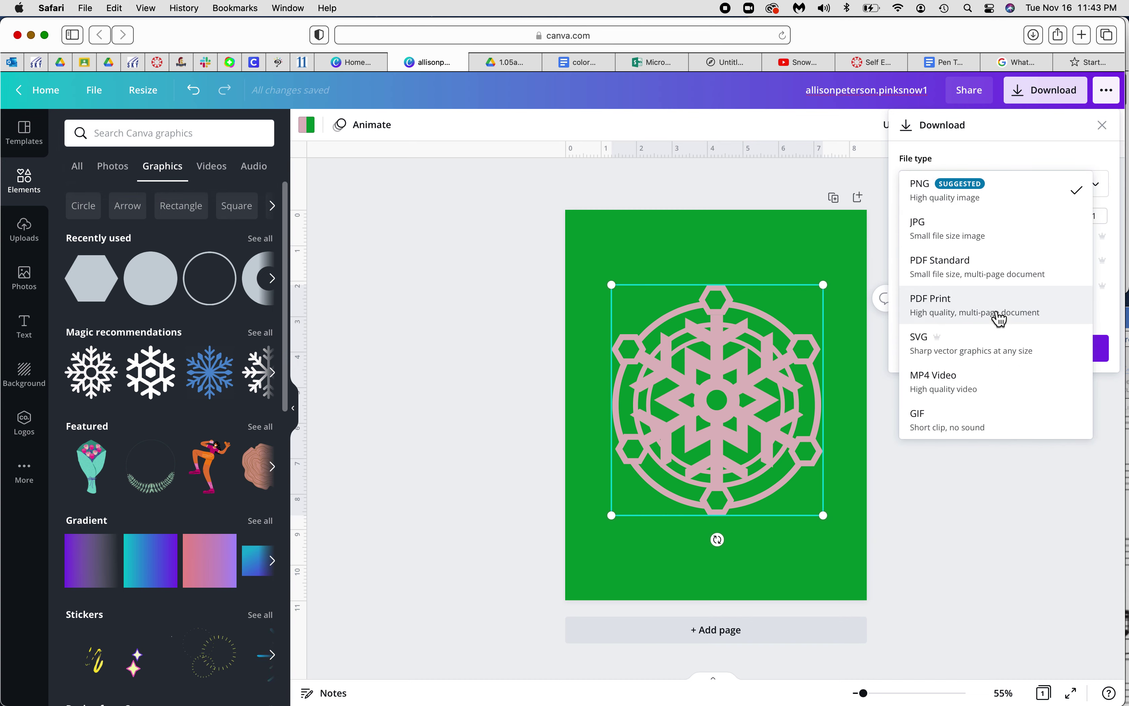
{"action": "left_click", "coordinate": [972, 240]}
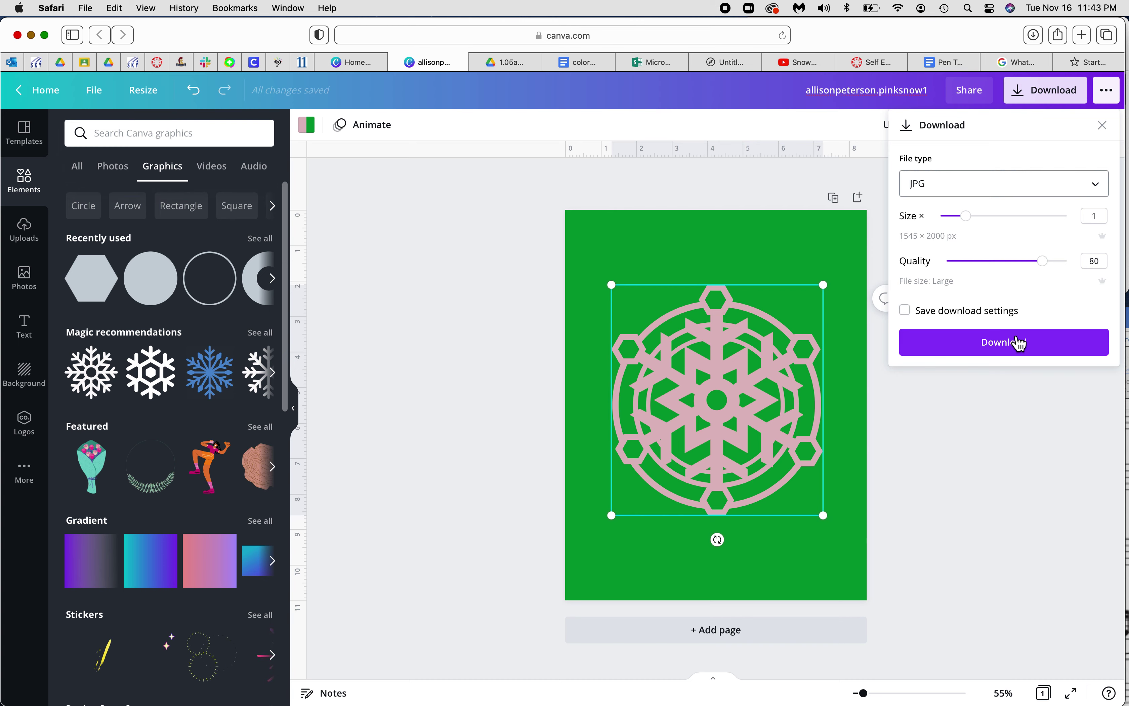
{"action": "left_click_drag", "start_coordinate": [974, 229], "coordinate": [1060, 226]}
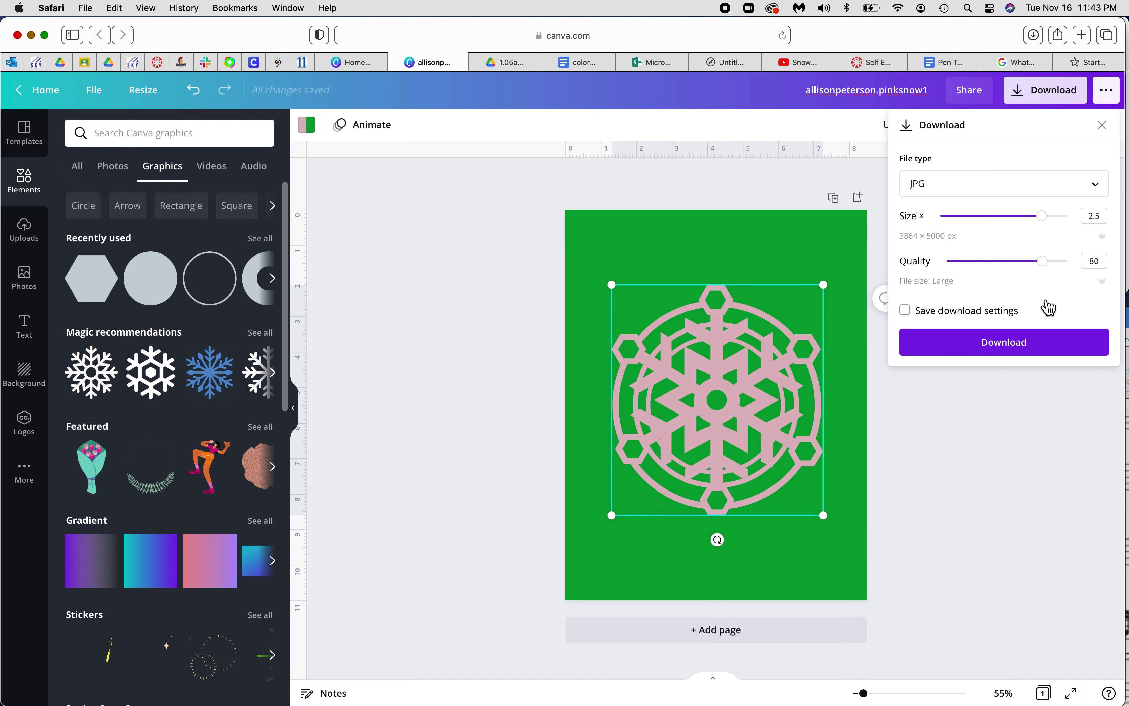
{"action": "left_click_drag", "start_coordinate": [1043, 224], "coordinate": [968, 225]}
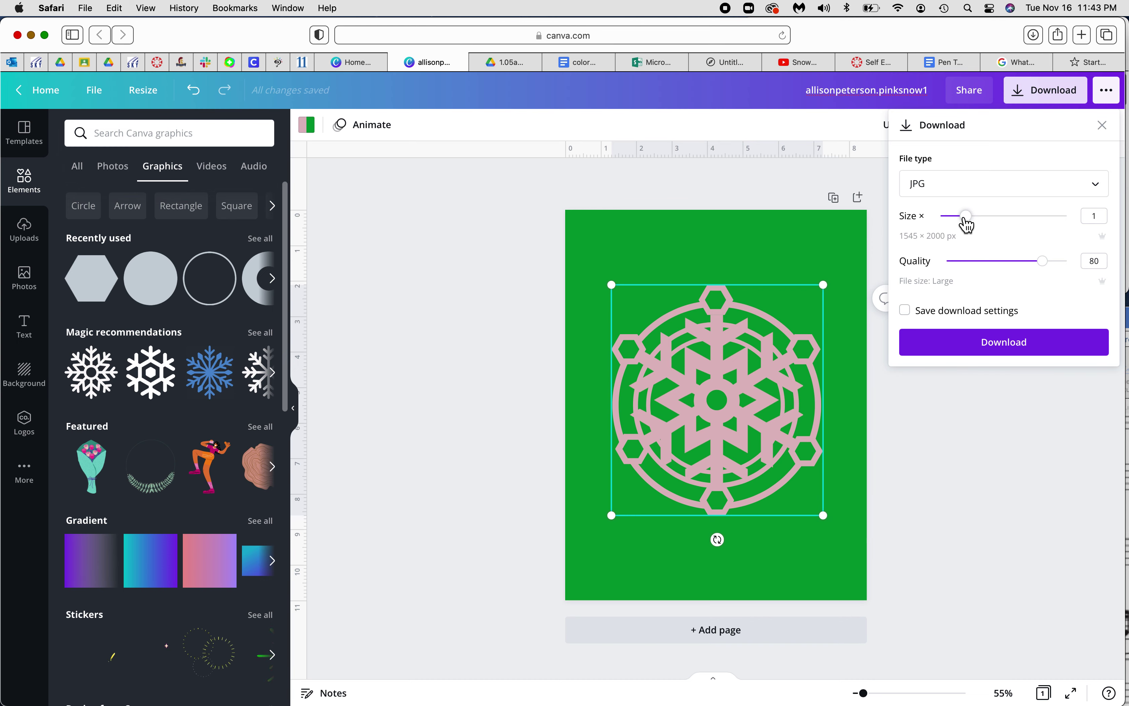
{"action": "left_click", "coordinate": [1011, 344]}
{"action": "left_click", "coordinate": [1013, 348]}
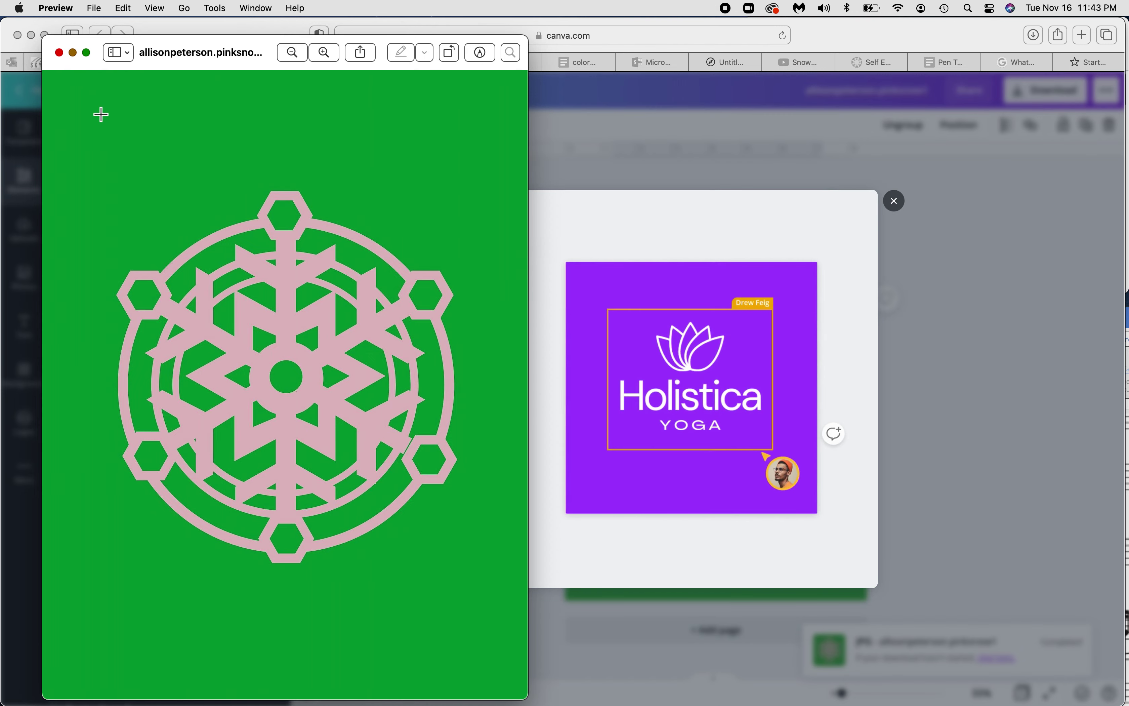
Close the JPG preview, dismiss Canva's share prompt, and go back to the assignment instructions
{"action": "left_click", "coordinate": [60, 52]}
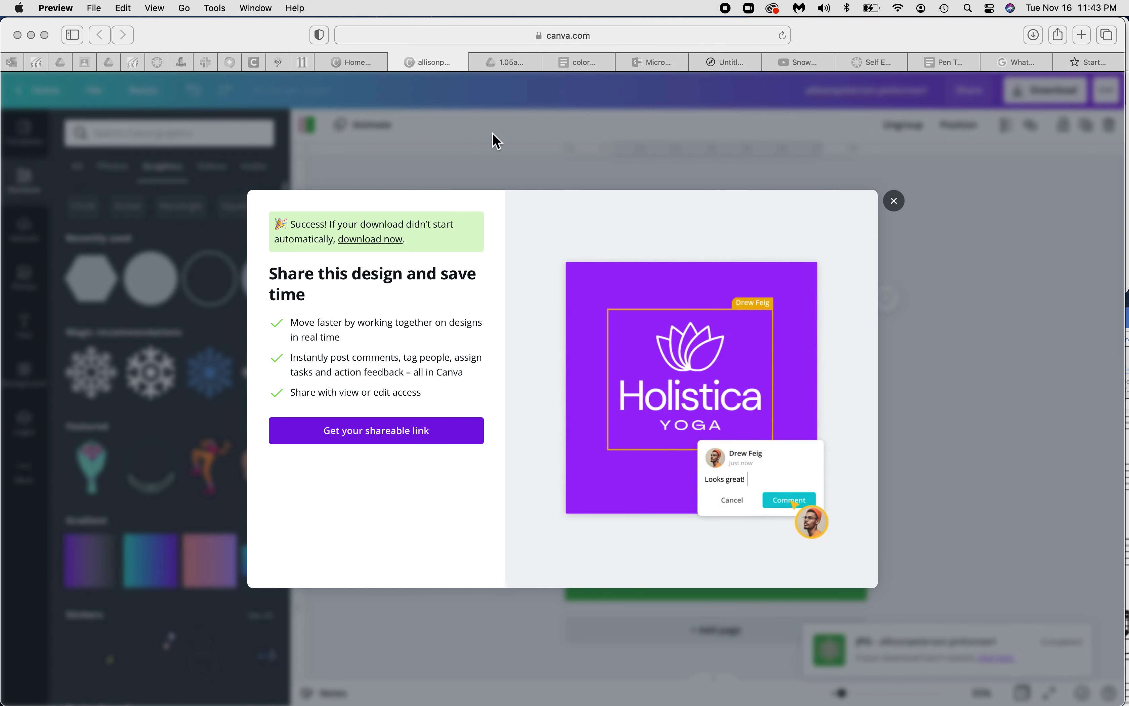
{"action": "left_click", "coordinate": [894, 203]}
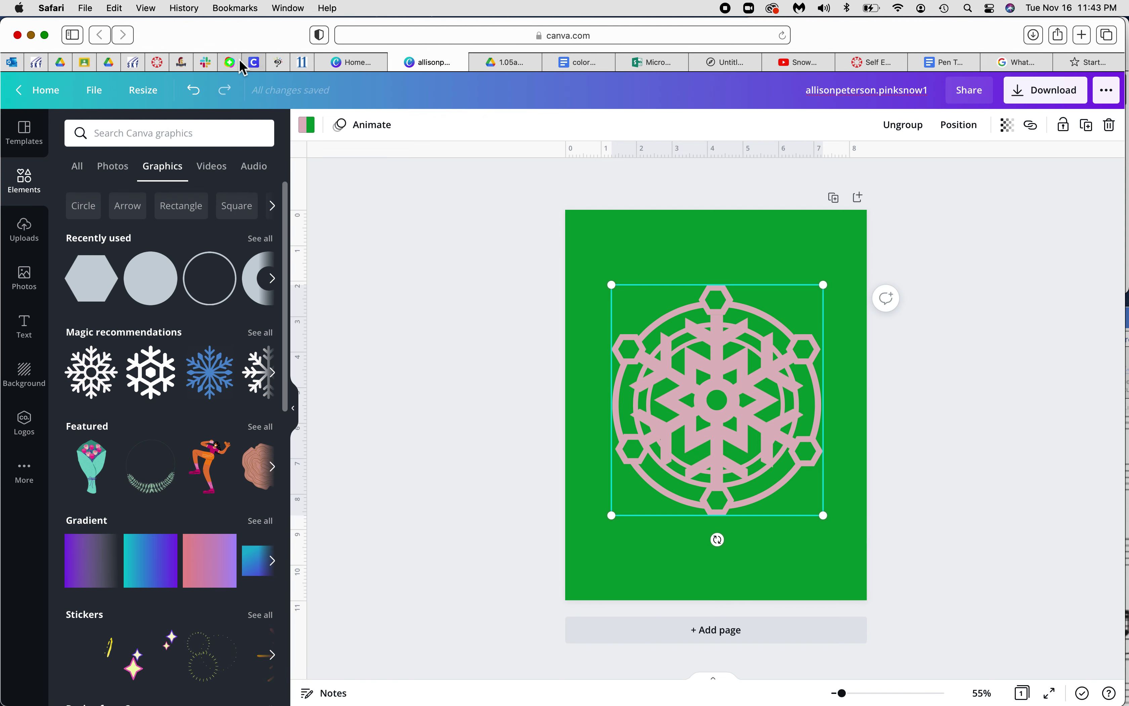
{"action": "left_click", "coordinate": [157, 63]}
Open the linked Snowflakes folder, upload the snowflake JPG from Downloads, then switch grid view back to list
{"action": "left_click", "coordinate": [390, 585]}
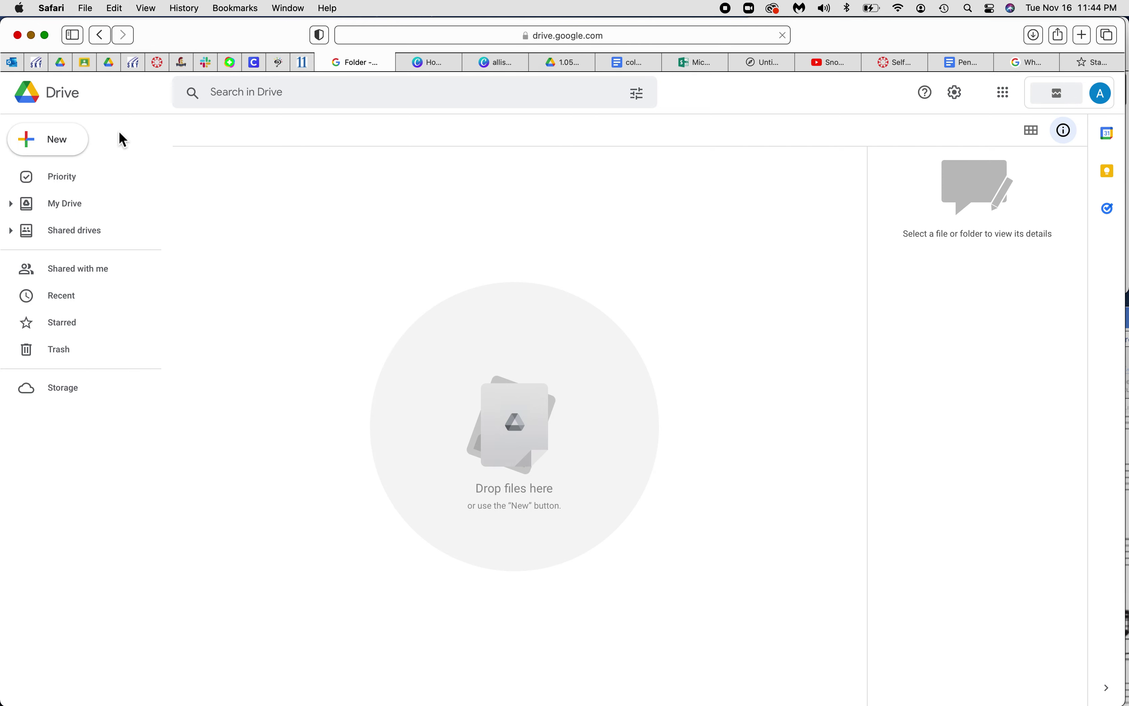
{"action": "left_click", "coordinate": [75, 143]}
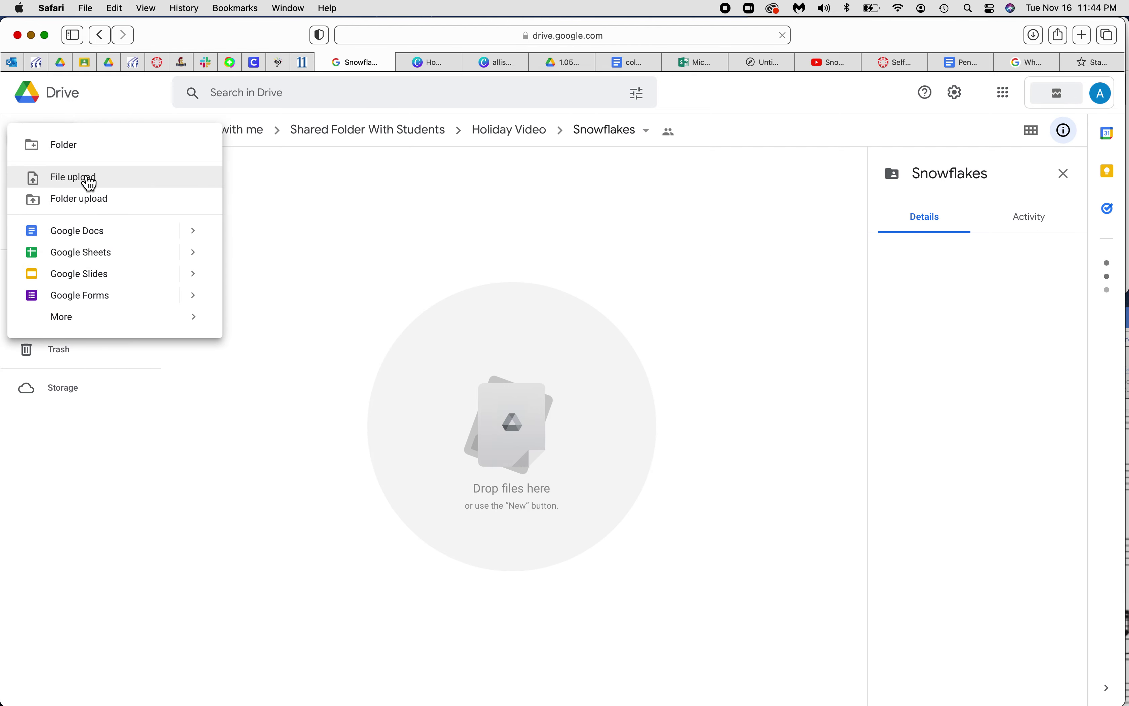
{"action": "left_click", "coordinate": [88, 186]}
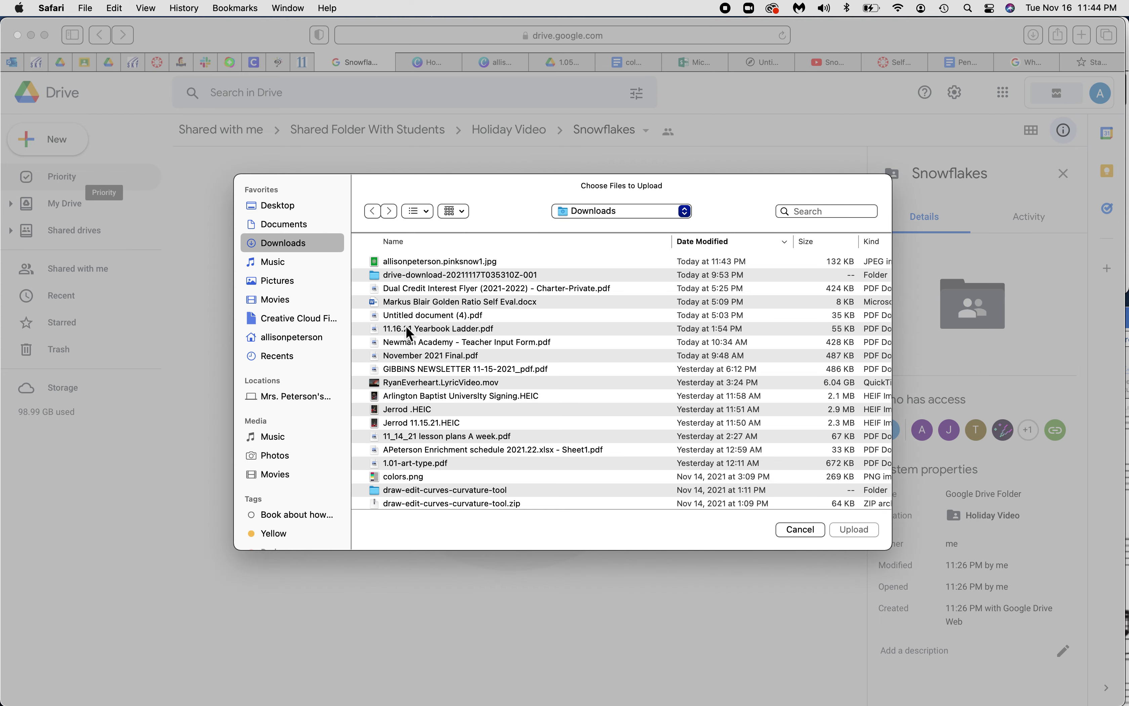
{"action": "left_click", "coordinate": [432, 263]}
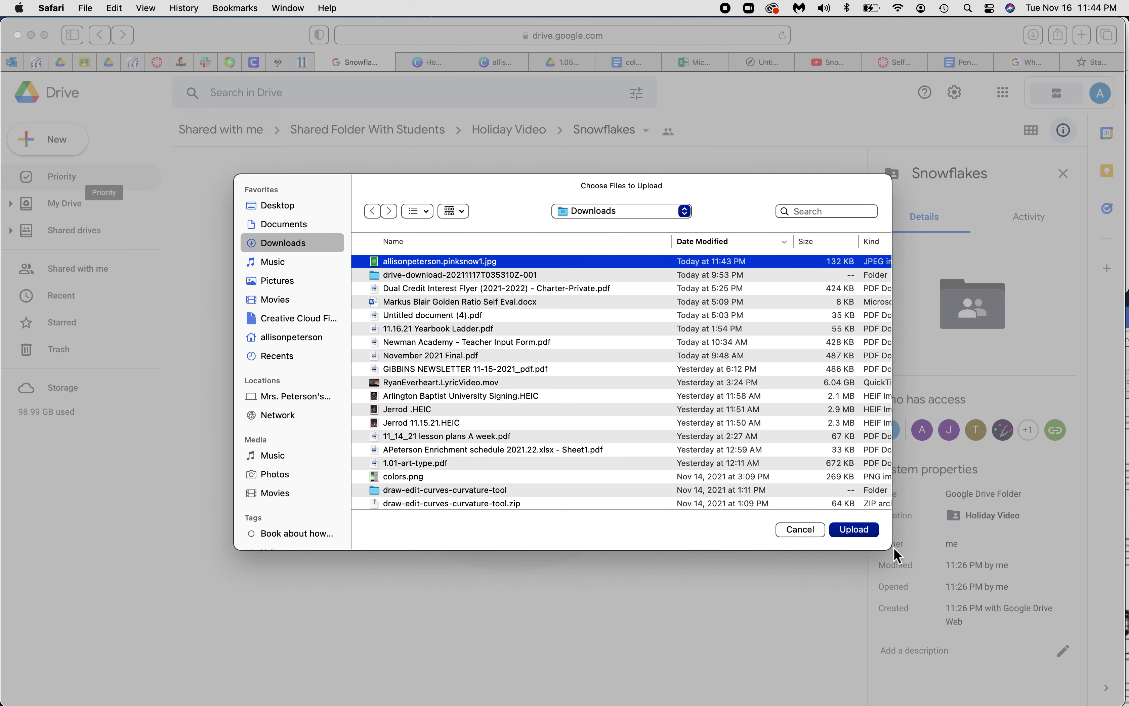
{"action": "left_click", "coordinate": [862, 529]}
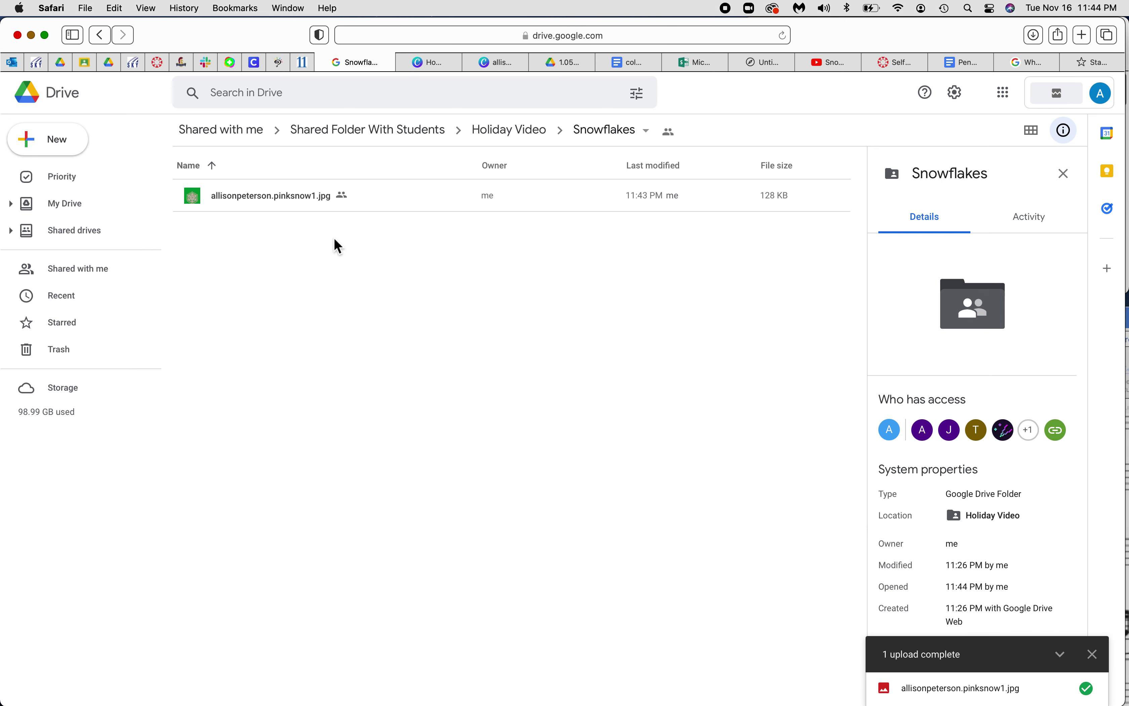
{"action": "left_click", "coordinate": [1032, 132]}
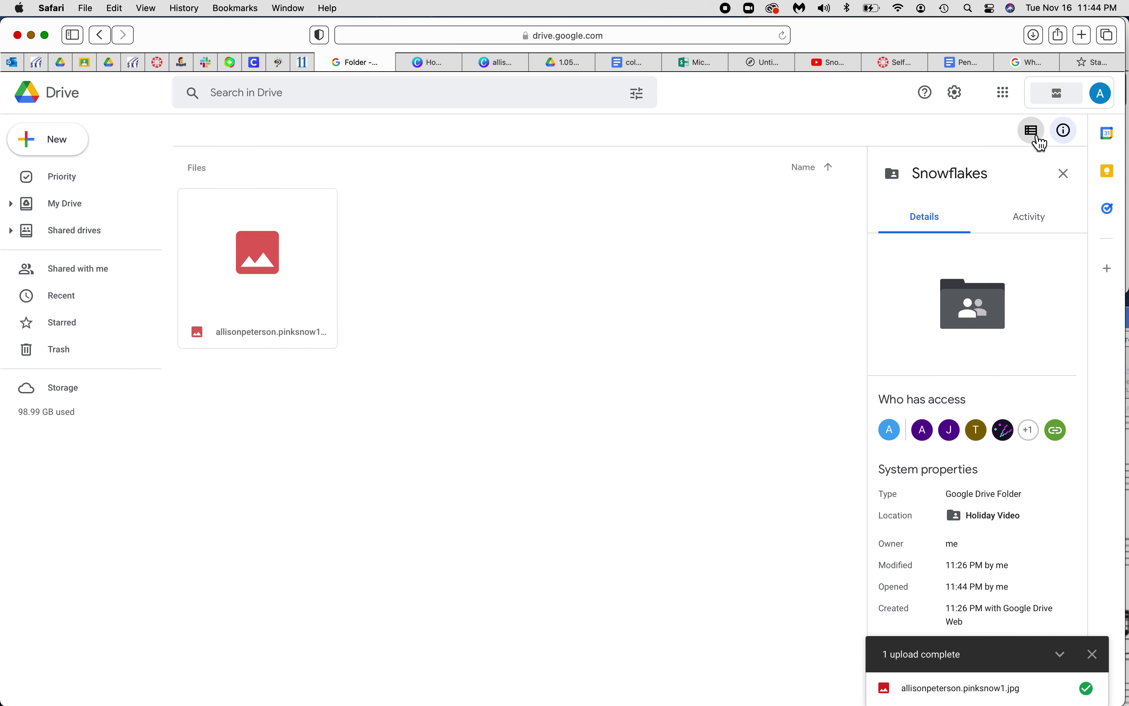
{"action": "left_click", "coordinate": [1038, 143]}
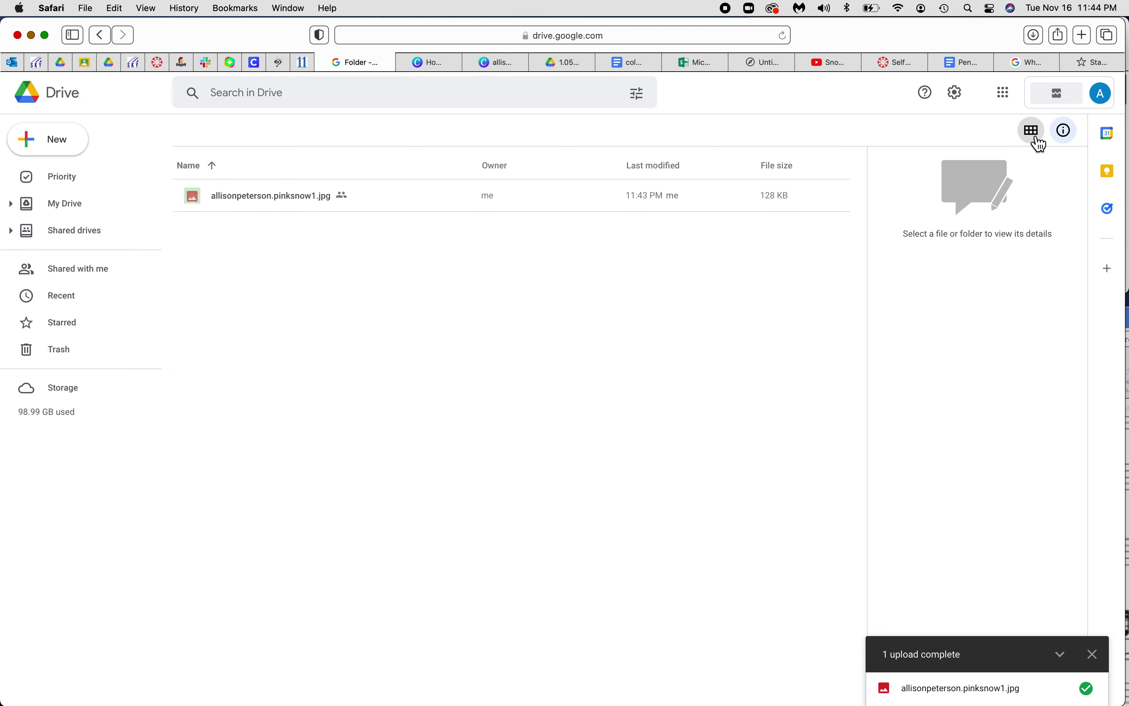